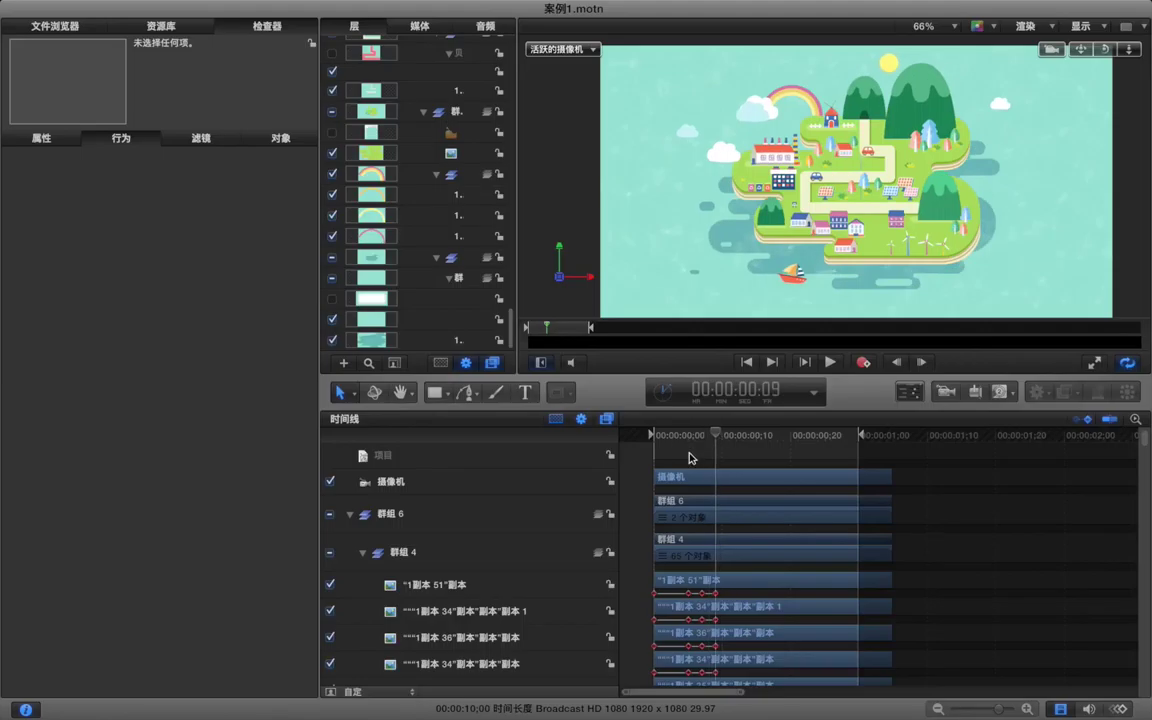
- With the playhead at 00:00:00;07, shift the first four layers of 群组 4 to start at about frames 9, 11, 7 and 14
key(Left)
key(Left)
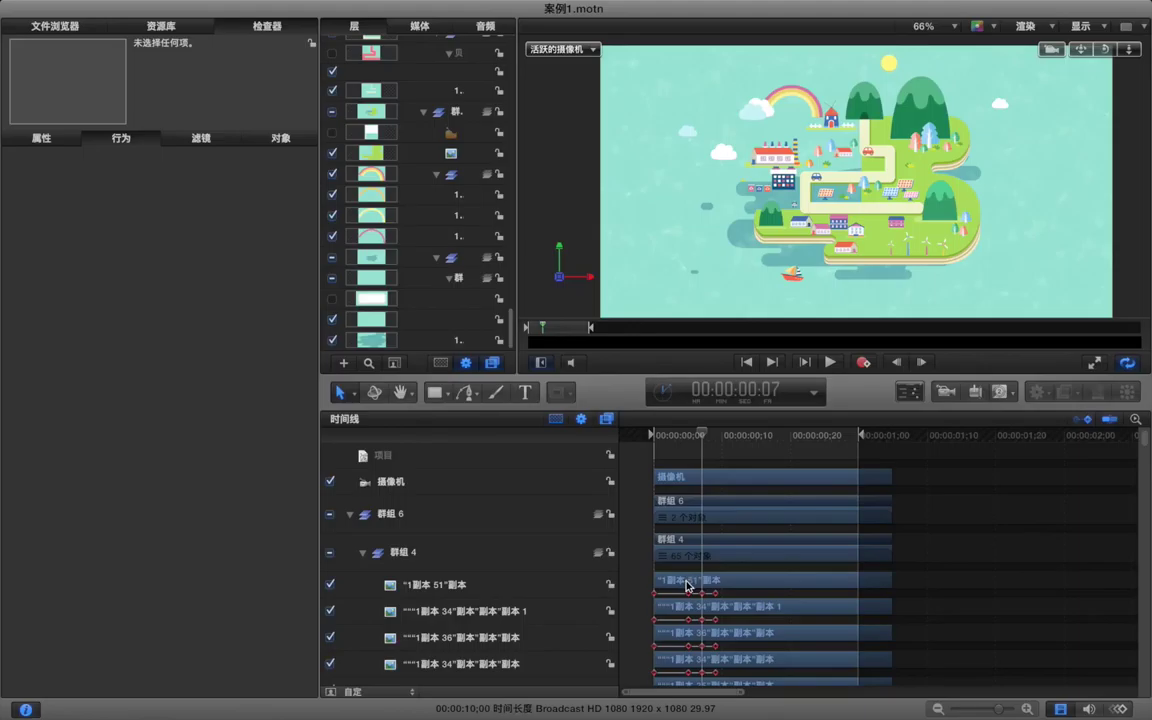
drag(688, 586, 866, 660)
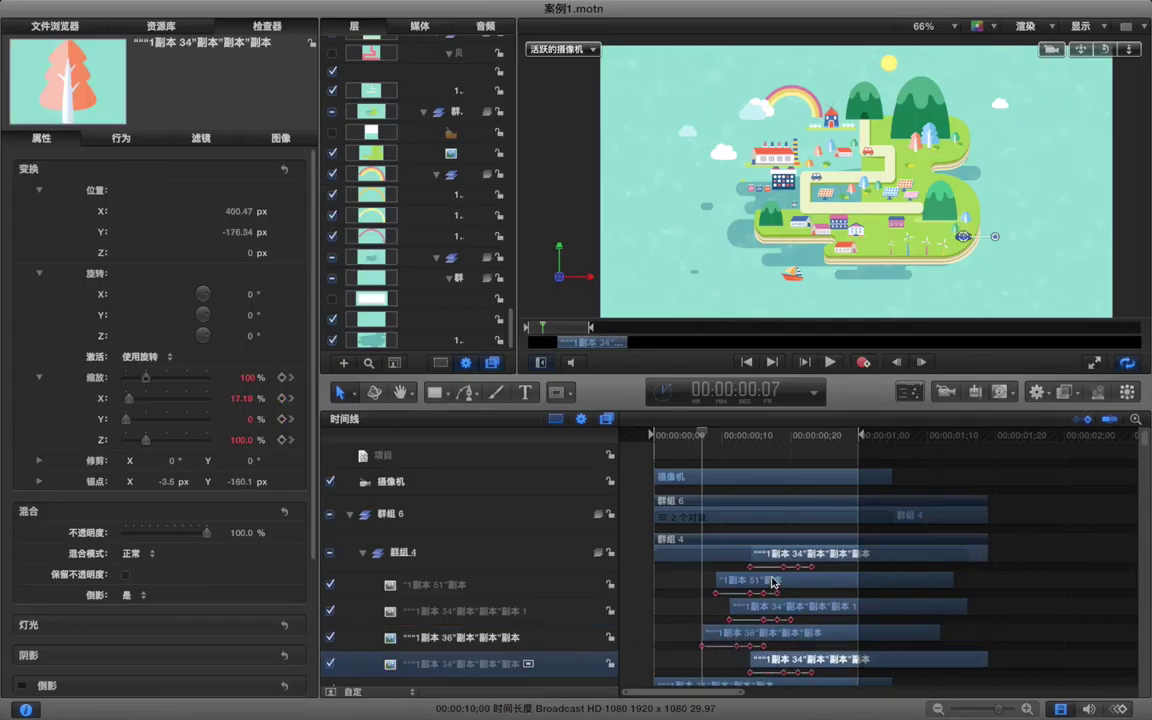
- Stagger the 35 copy layer and the five 46 copy layers below it to start at about frames 9, 12, 19, 9, 12 and 7
scroll(772, 581, down, 5)
drag(724, 510, 866, 556)
drag(786, 587, 847, 588)
click(664, 557)
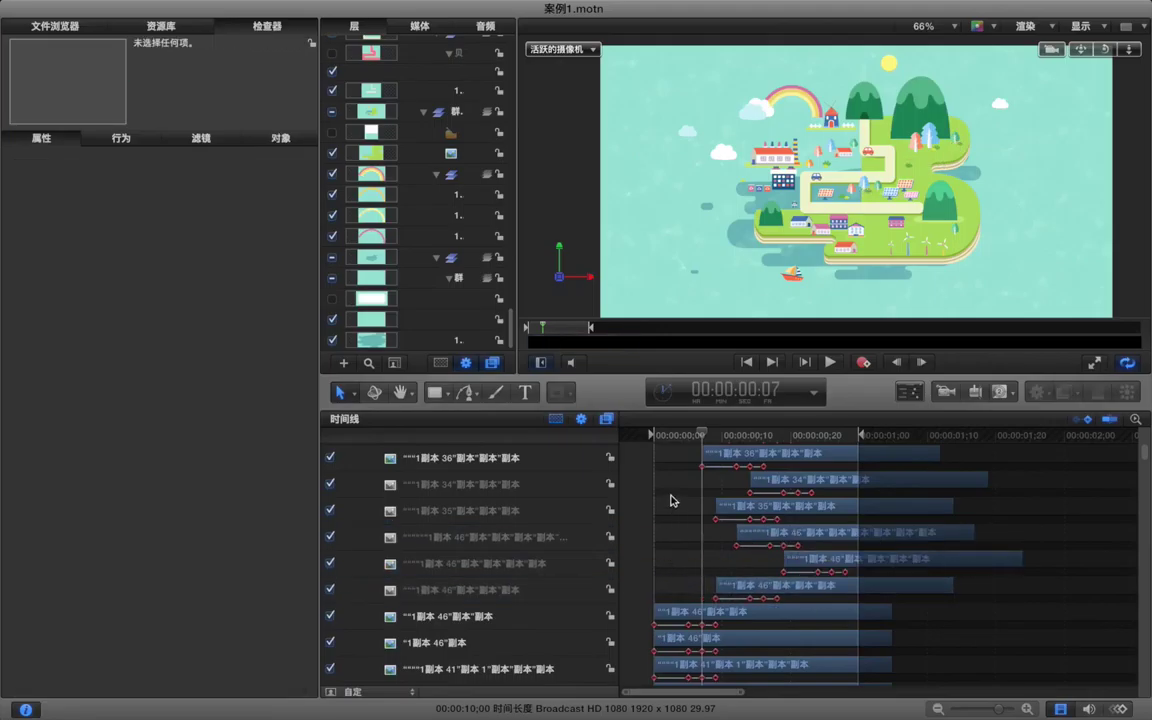
drag(745, 615, 827, 615)
drag(741, 645, 789, 645)
- Delay the next three bush layers, copies of 41, 46 and 41, to start at about frames 20, 12 and 9
scroll(706, 615, down, 1)
scroll(706, 615, down, 3)
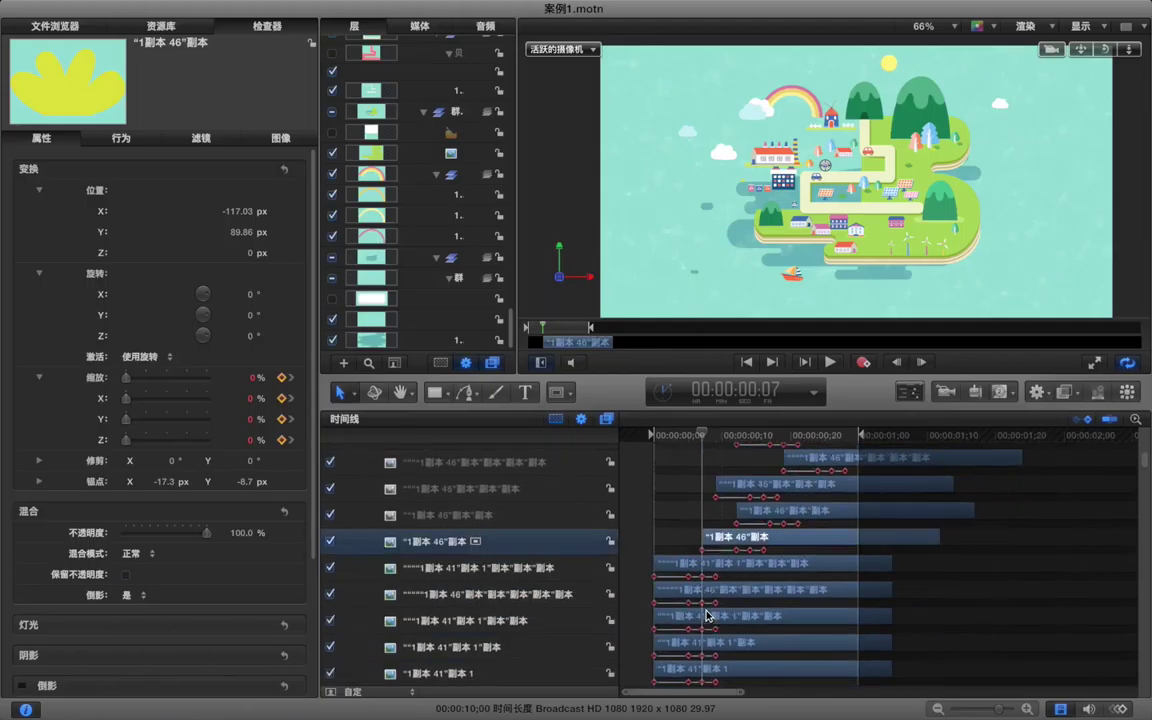
drag(685, 572, 818, 568)
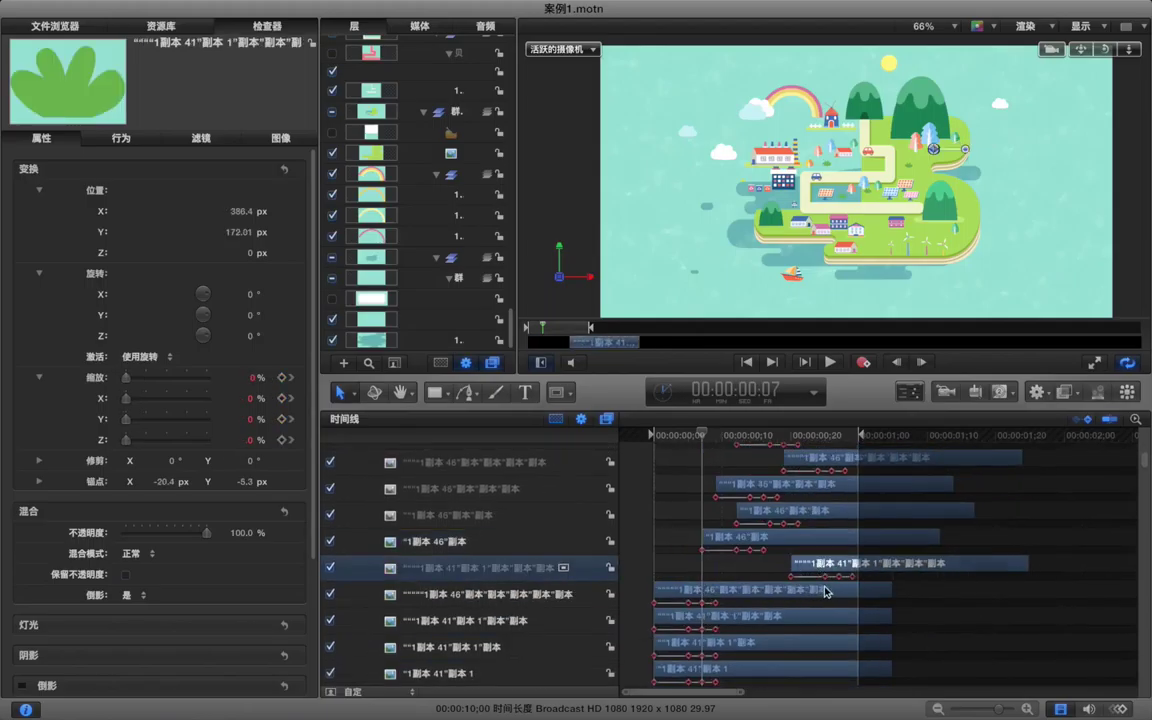
drag(745, 591, 828, 592)
drag(711, 617, 773, 625)
- Stagger the remaining three 41 copies and the 36, 34 and 35 copies to start at about frames 14, 7, 17, 12, 9 and 14
scroll(773, 625, down, 4)
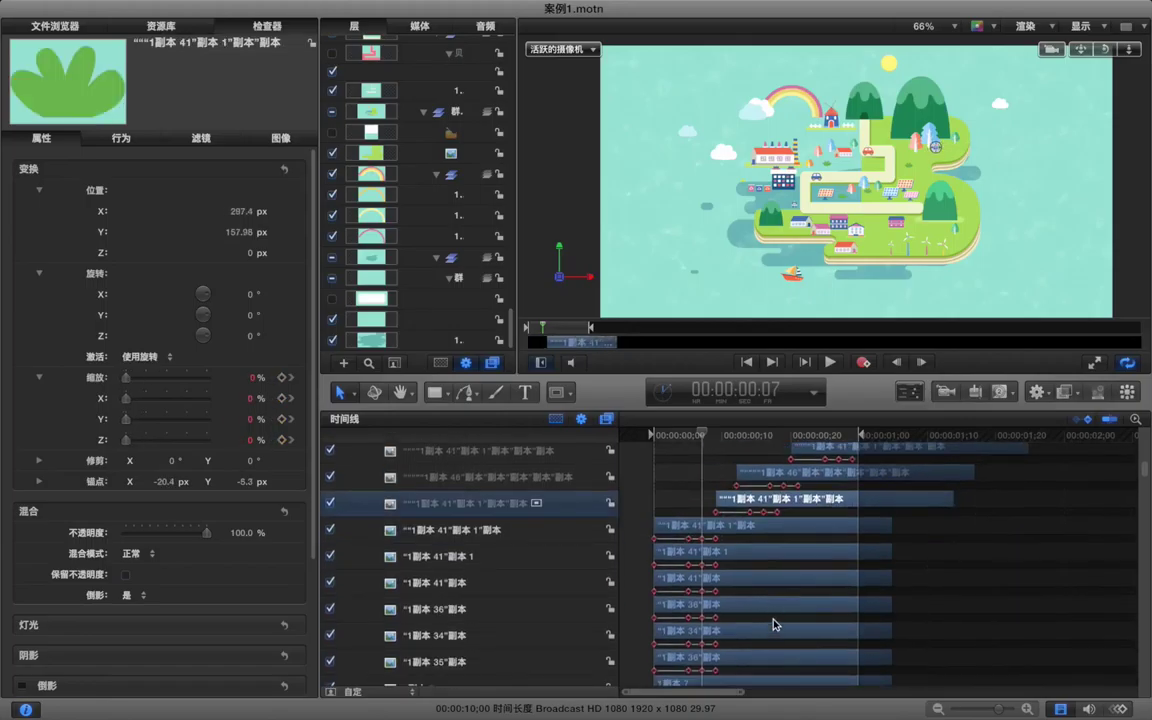
drag(745, 530, 821, 550)
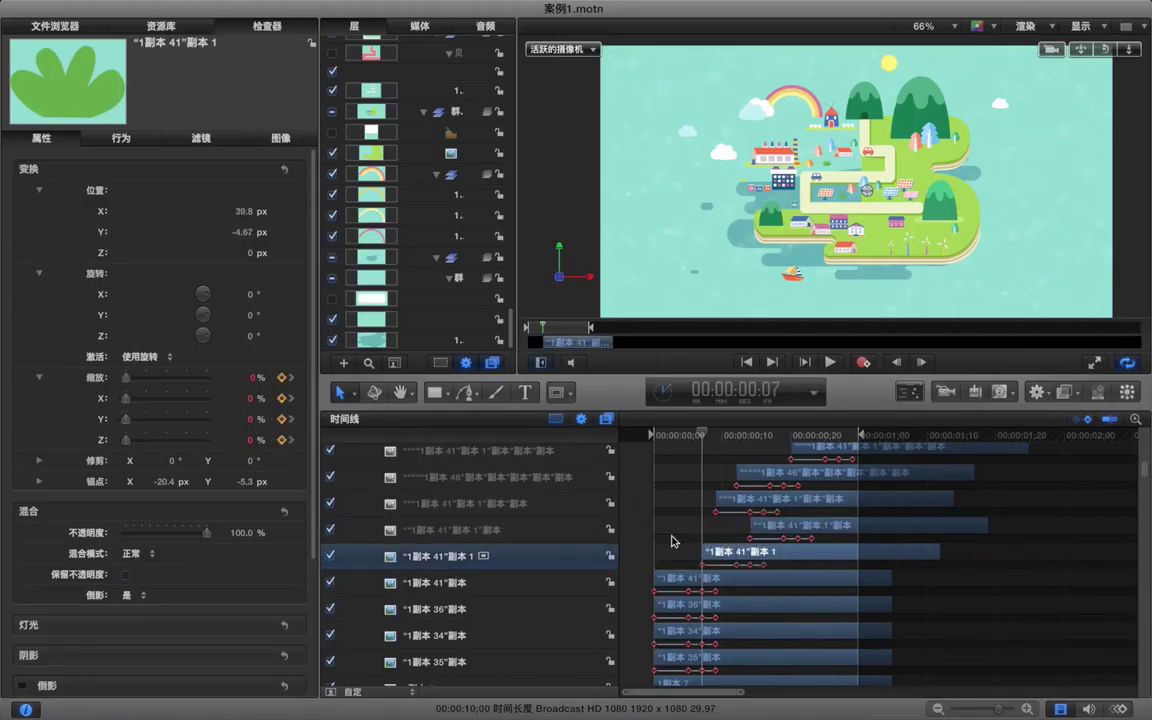
drag(733, 580, 848, 578)
drag(727, 607, 873, 658)
key(Right)
- Delay layers 1副本 7 and 1副本 2 10 to start at about frames 21 and 23
scroll(741, 635, down, 5)
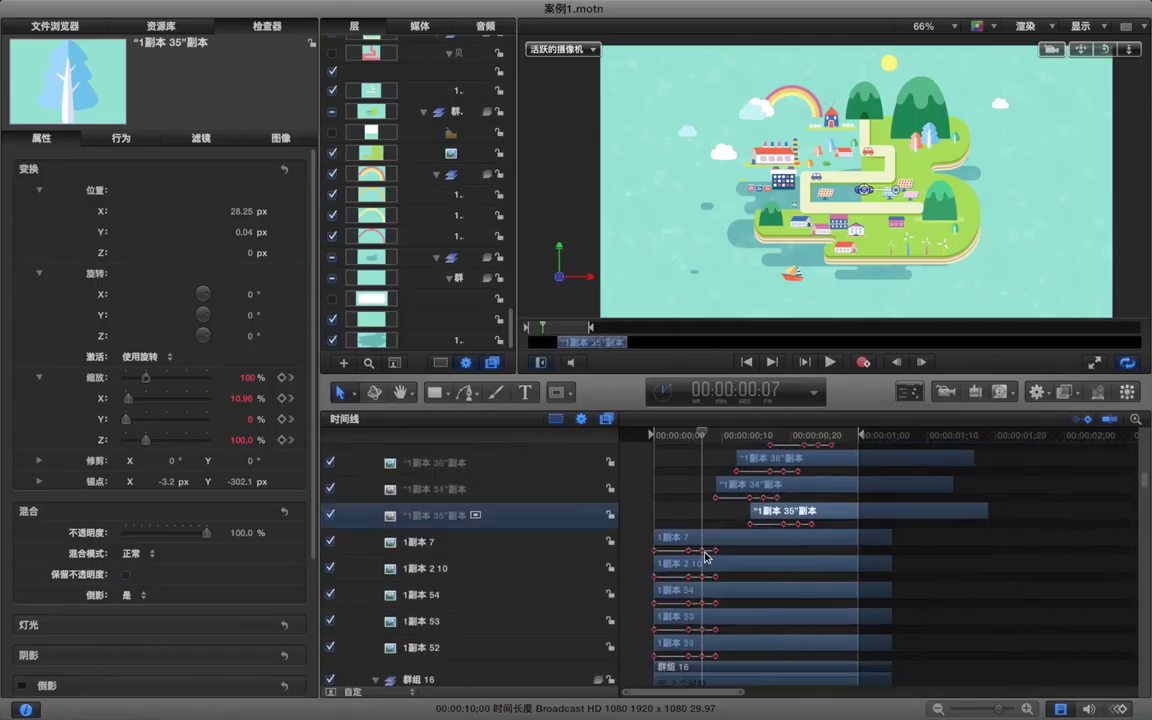
drag(735, 545, 992, 565)
click(690, 486)
- Play the animation from the start several times to check the timing of the staggered layers
drag(697, 442, 640, 437)
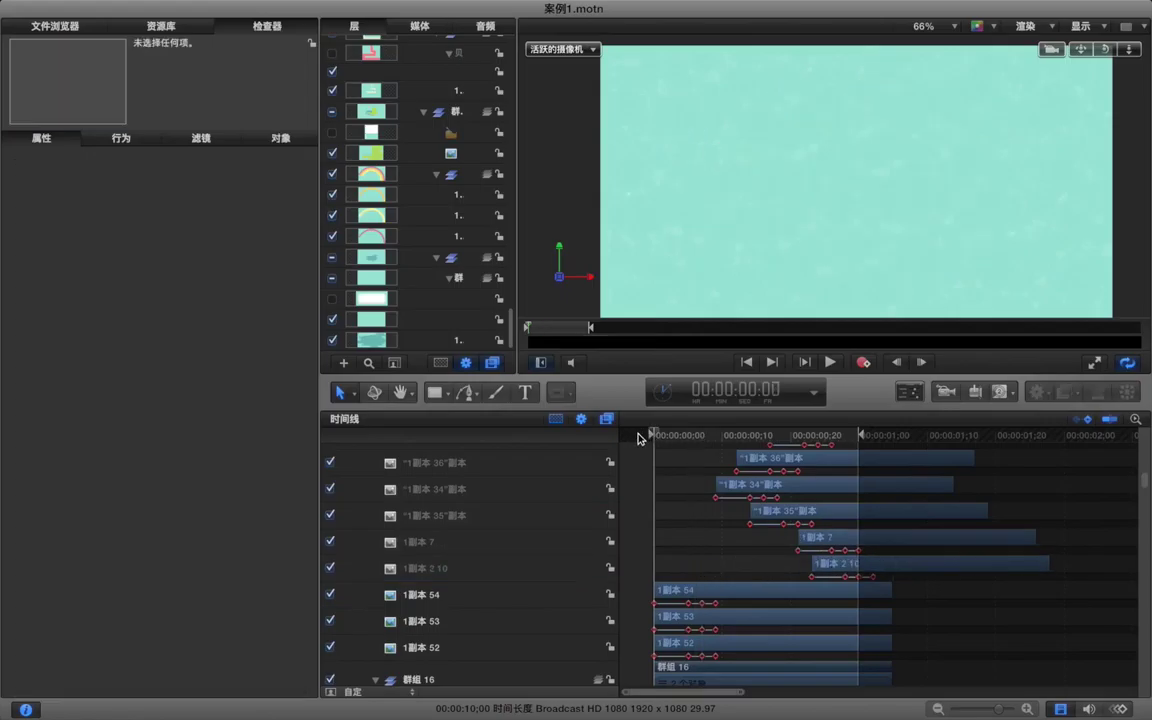
key(space)
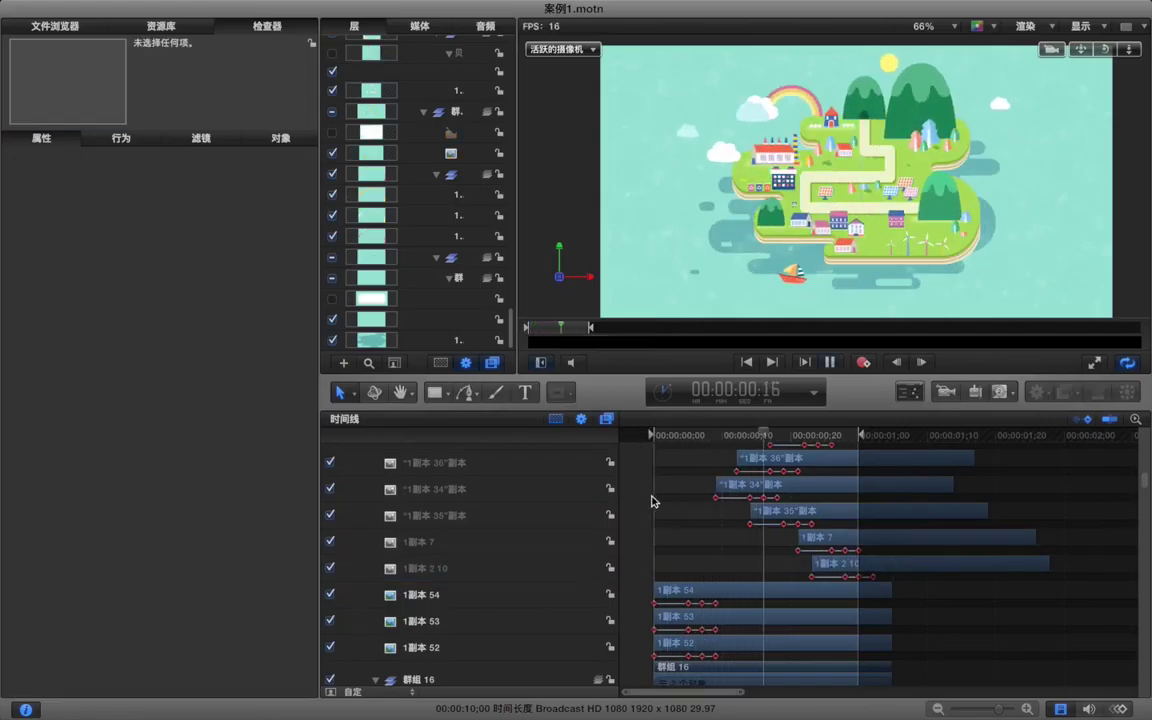
key(space)
drag(704, 440, 638, 437)
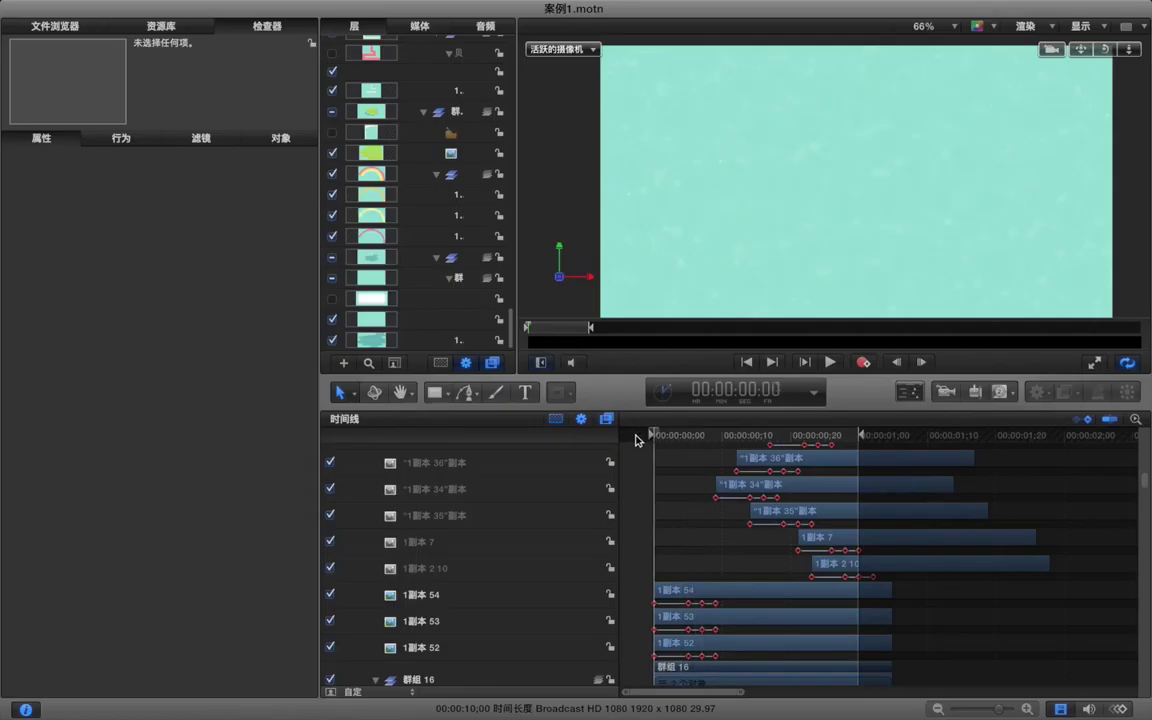
key(space)
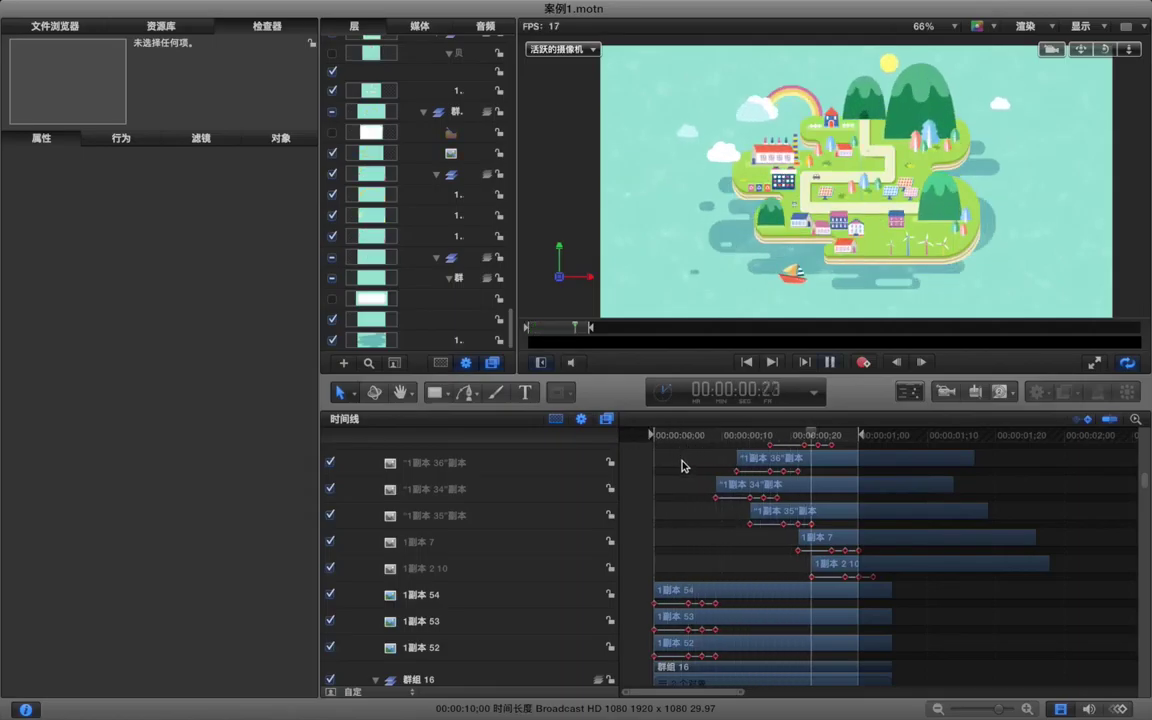
key(space)
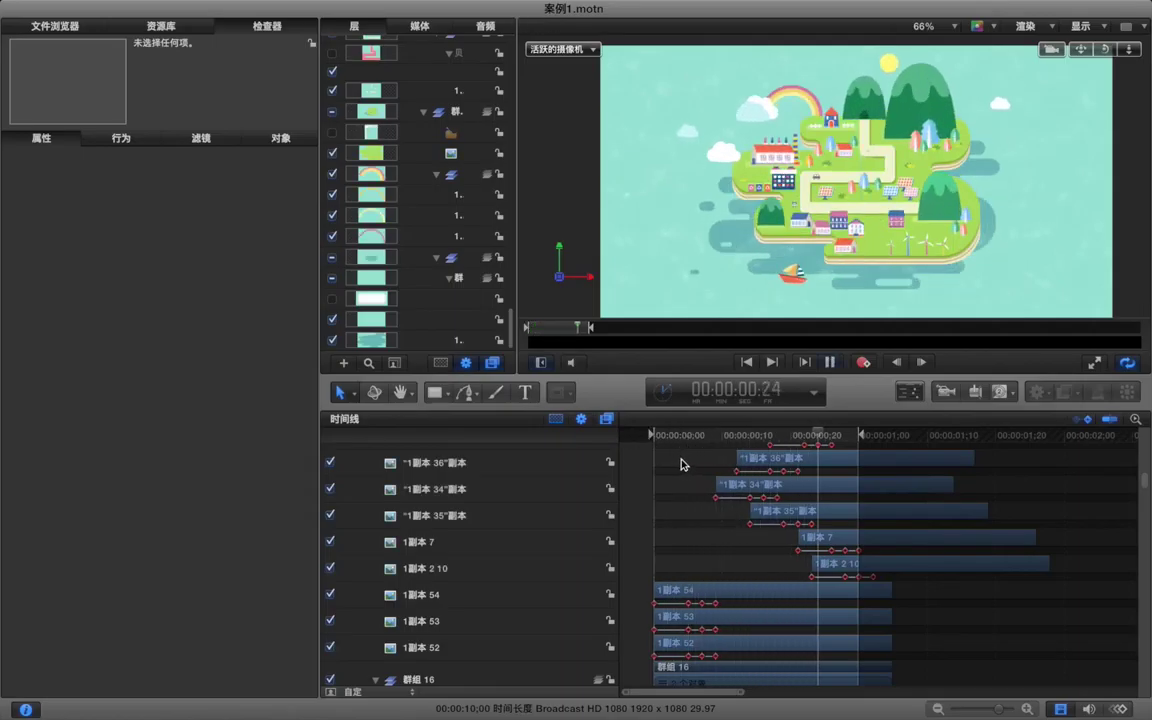
key(Home)
key(space)
- Set the playhead to 00:00:00;09 and delay layers 1副本 54, 53 and 52 to start at about frames 12, 14 and 17
click(716, 437)
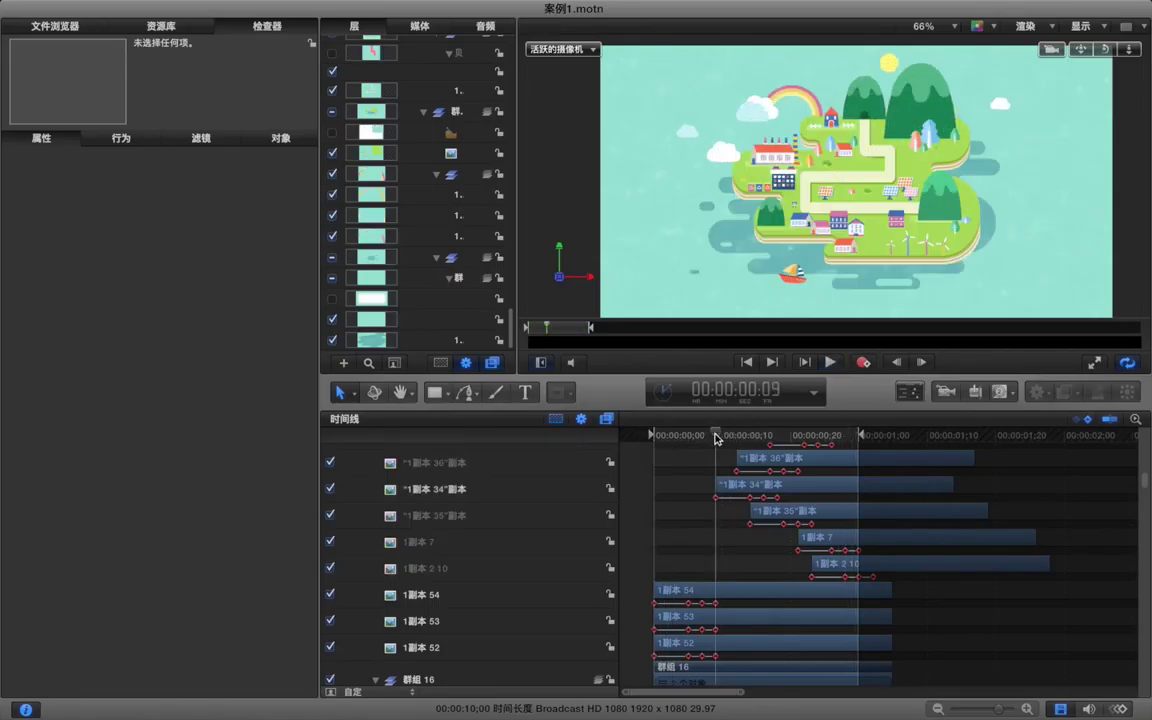
drag(738, 592, 878, 619)
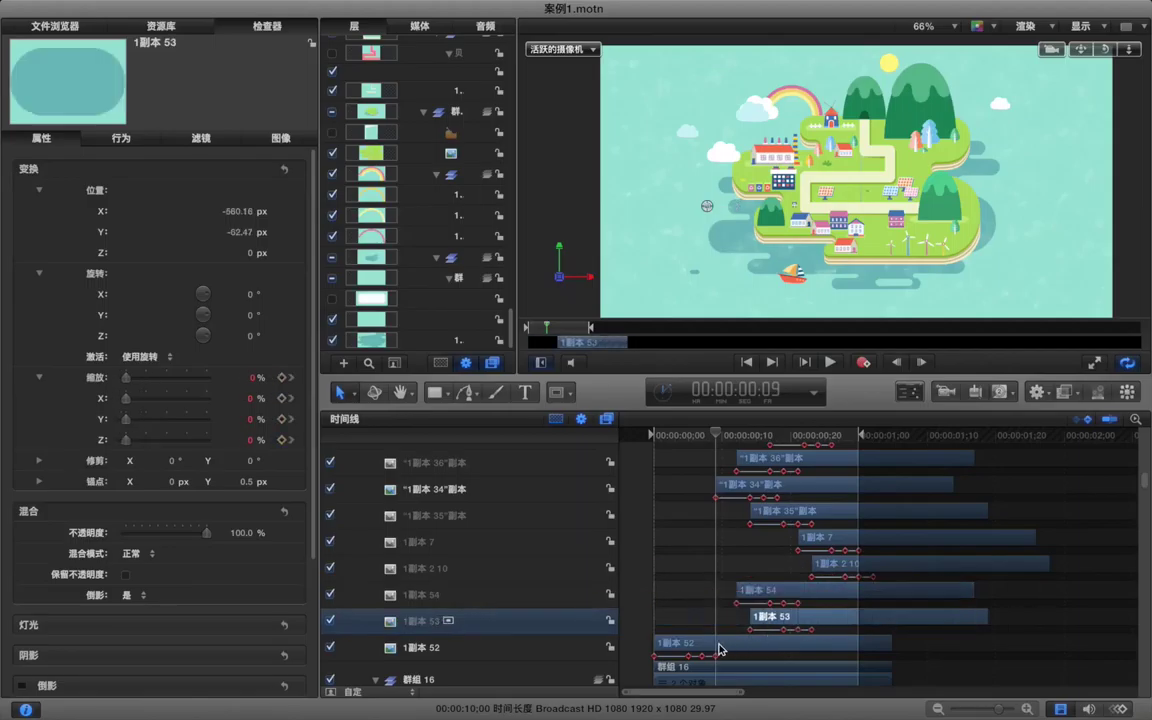
drag(688, 648, 787, 648)
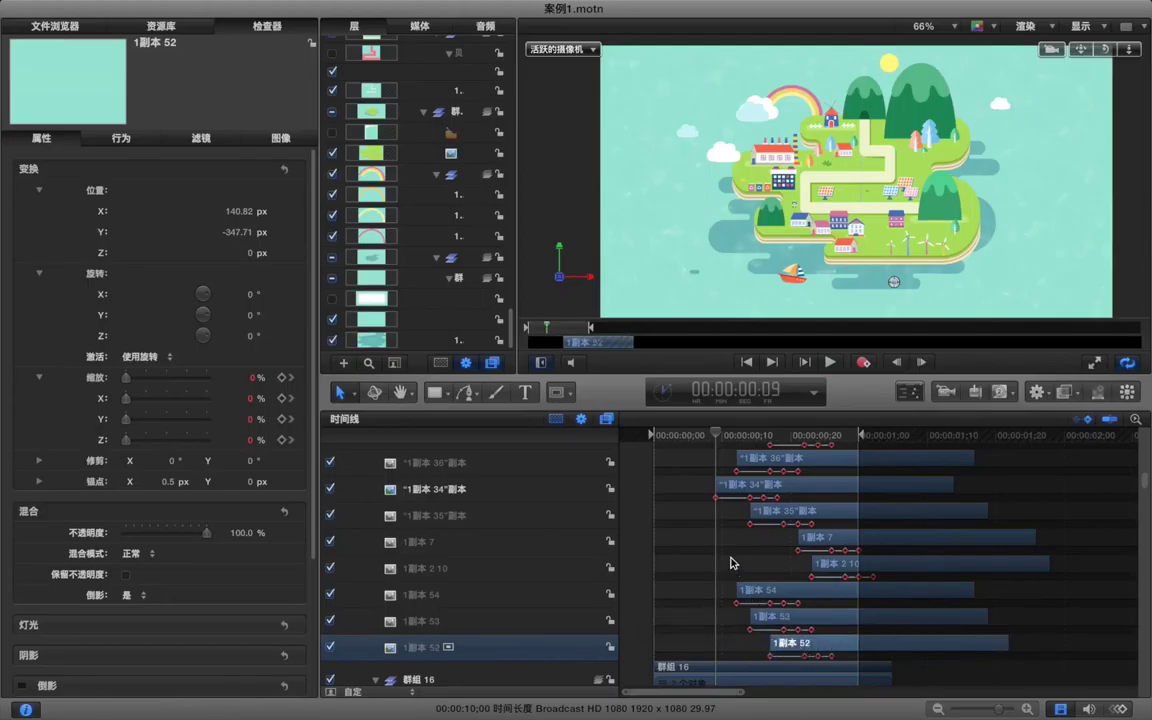
- Stagger 1副本 9 2 and 50 in 群组 16 plus layers 49, 48 and 47 to start at about frames 12, 9, 12, 14 and 9
scroll(730, 563, down, 5)
drag(744, 550, 826, 550)
drag(754, 579, 830, 598)
drag(737, 630, 834, 630)
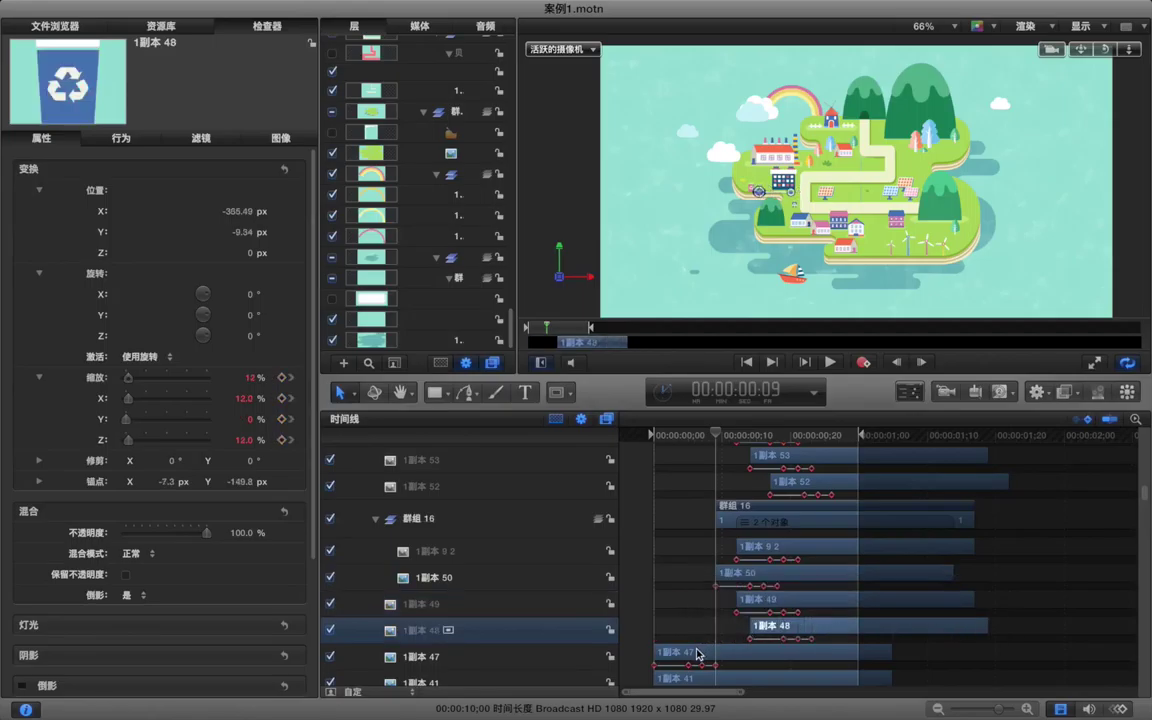
drag(722, 655, 784, 654)
- Delay layers 1副本 41, 46 and 42 to start at about frames 20, 14 and 12
scroll(703, 601, down, 5)
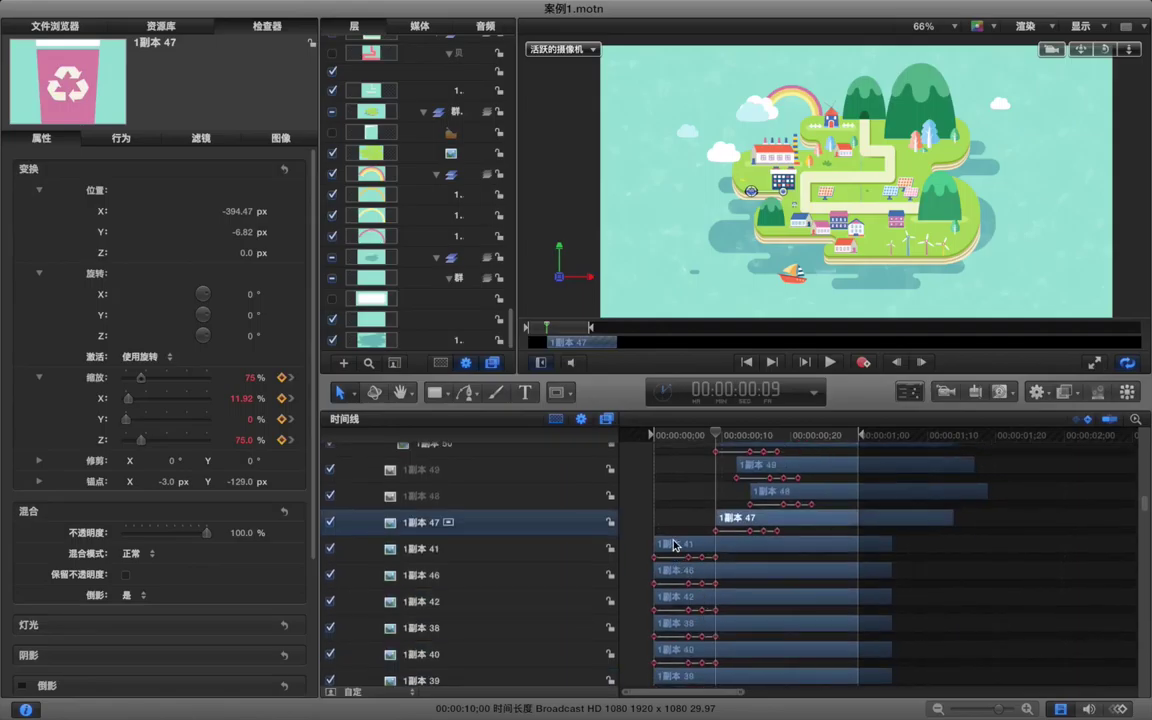
drag(745, 549, 882, 549)
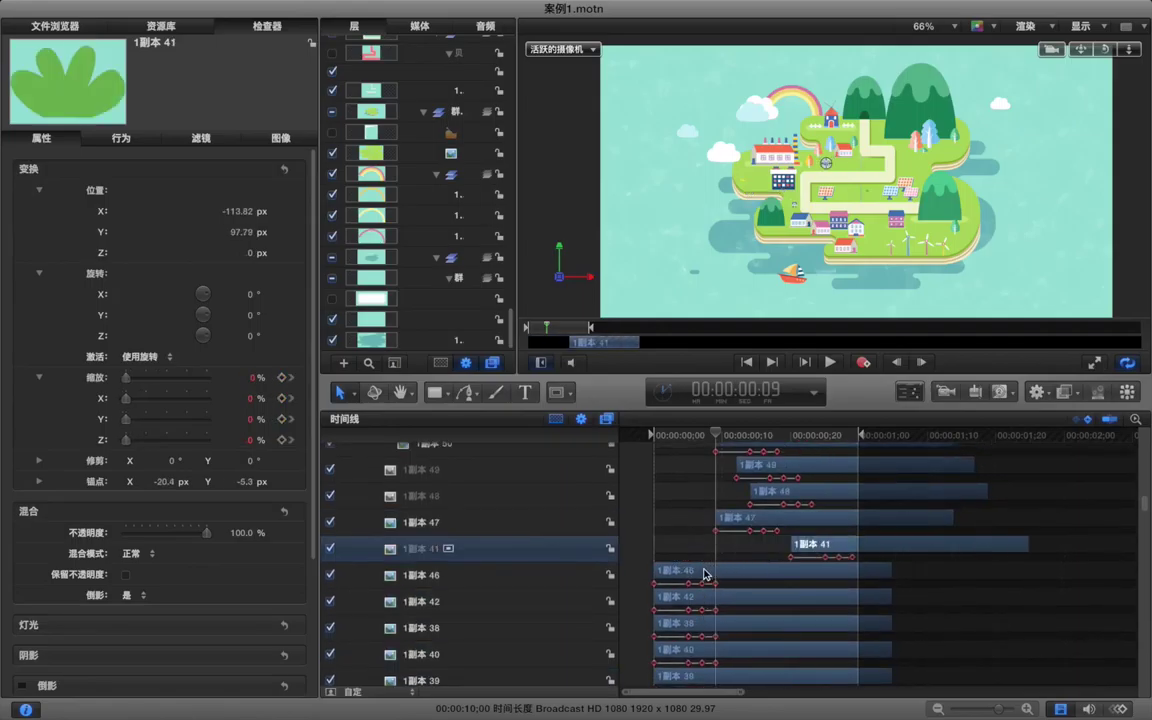
drag(781, 575, 863, 600)
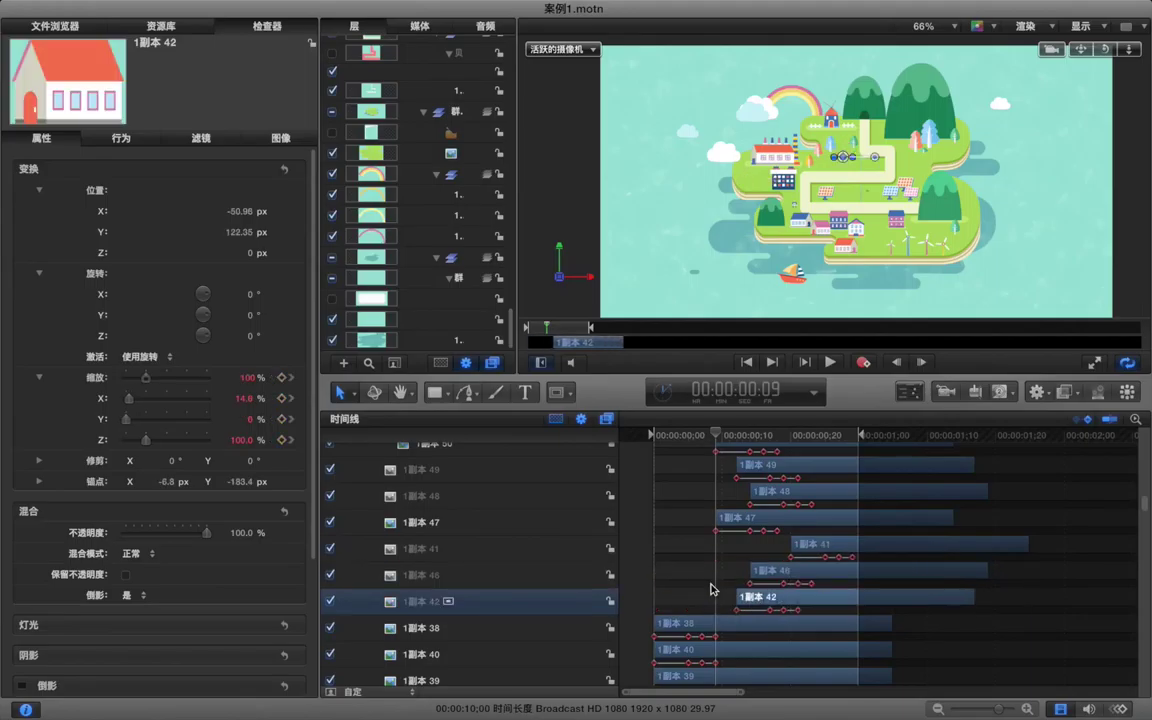
- Stagger layers 1副本 38, 40, 39, 37 and the 36, 34, 35 tree copies to start at about frames 12, 9, 20, 9, 16, 13, 11
scroll(712, 590, down, 4)
drag(684, 513, 905, 569)
drag(787, 596, 843, 618)
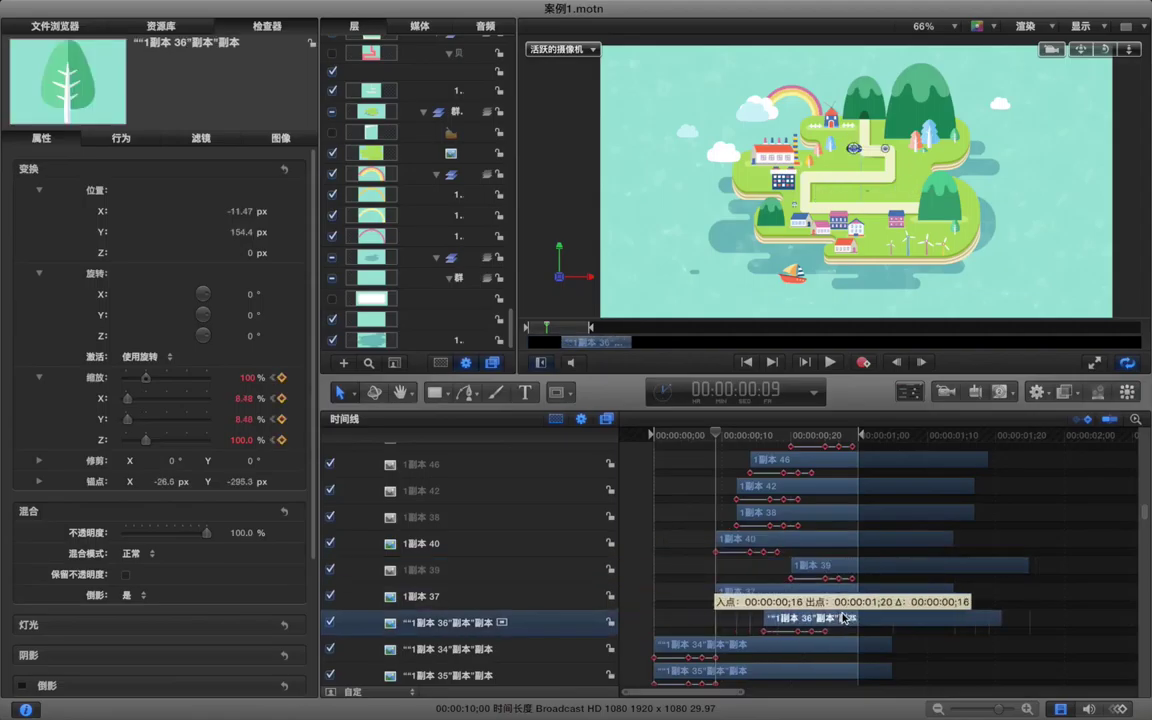
drag(752, 597, 752, 597)
scroll(752, 594, down, 4)
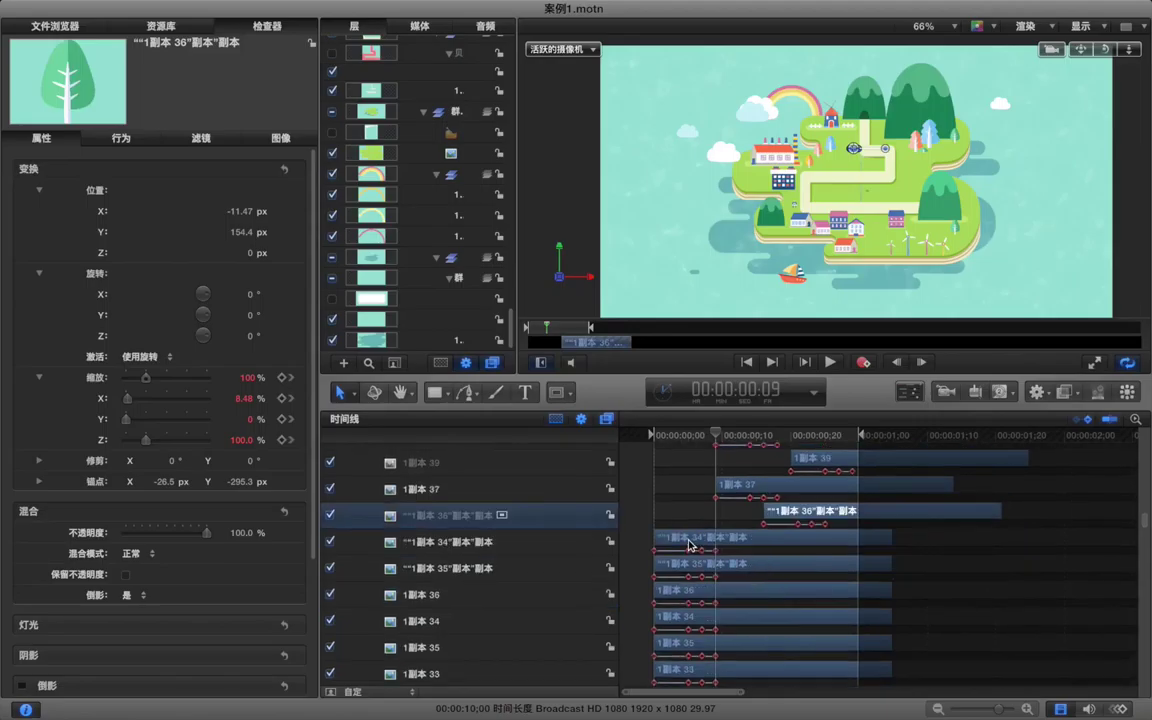
drag(742, 540, 858, 566)
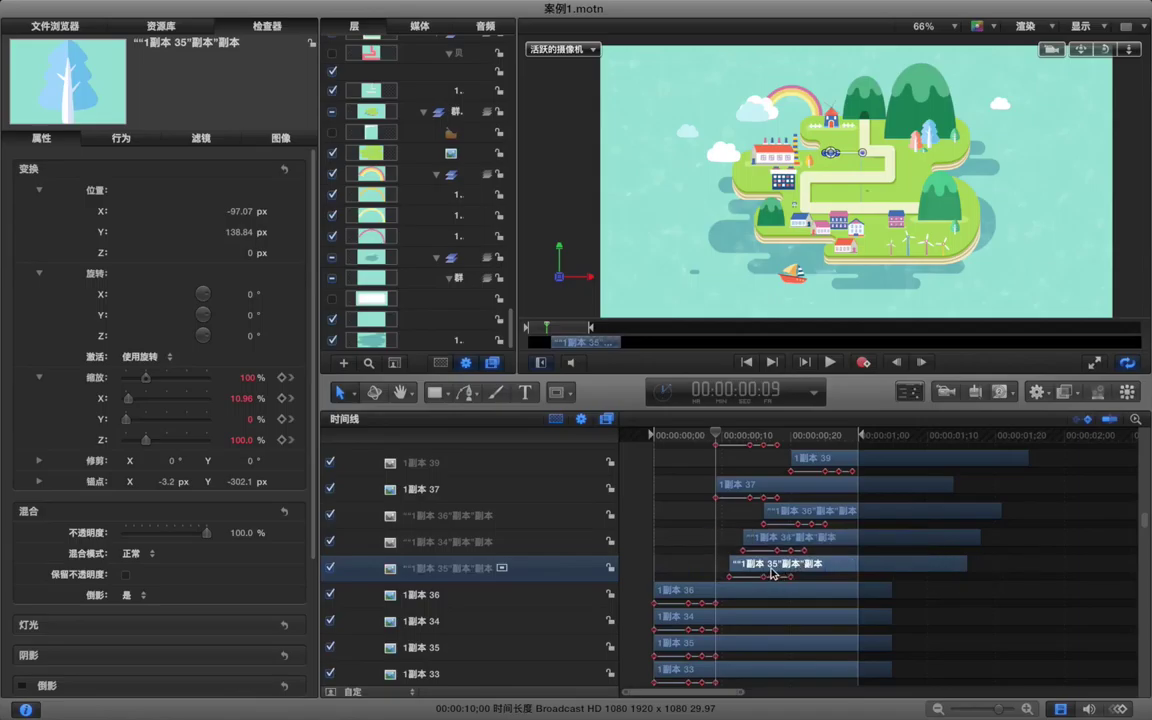
- Delay layers 1副本 36, 34, 35, 33 and 8, starting 36 at about frame 16, 34 at frame 13 and 8 at frame 18
scroll(771, 573, down, 1)
scroll(771, 573, down, 2)
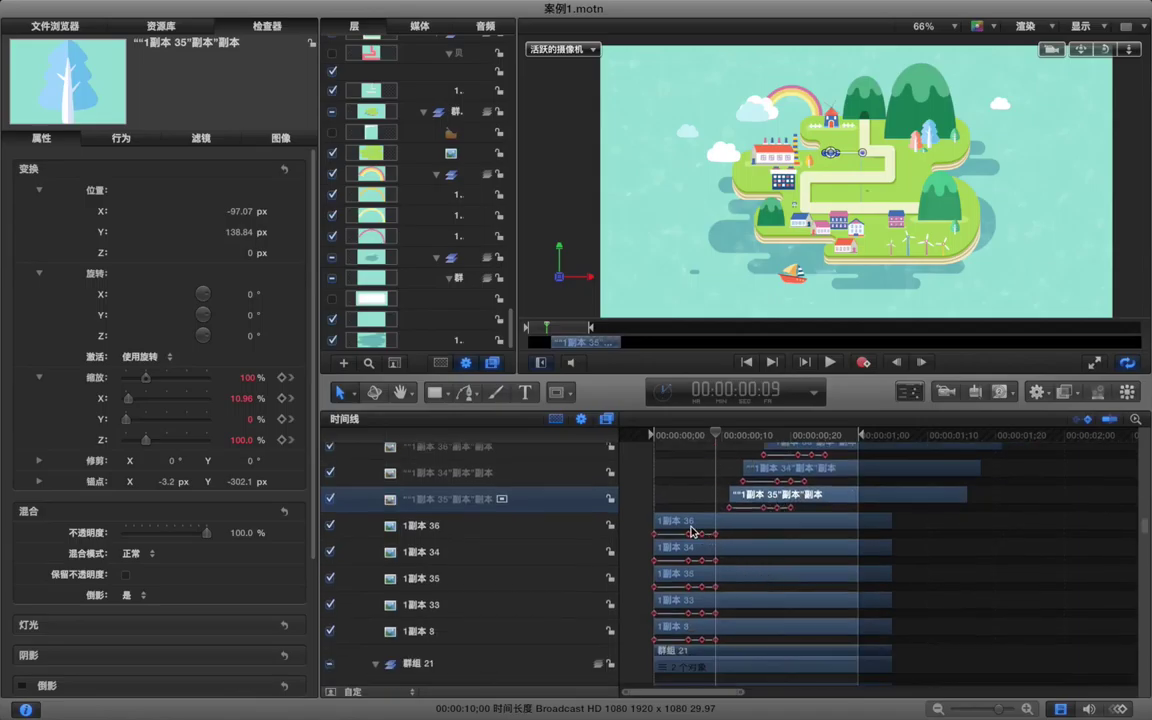
drag(739, 527, 850, 527)
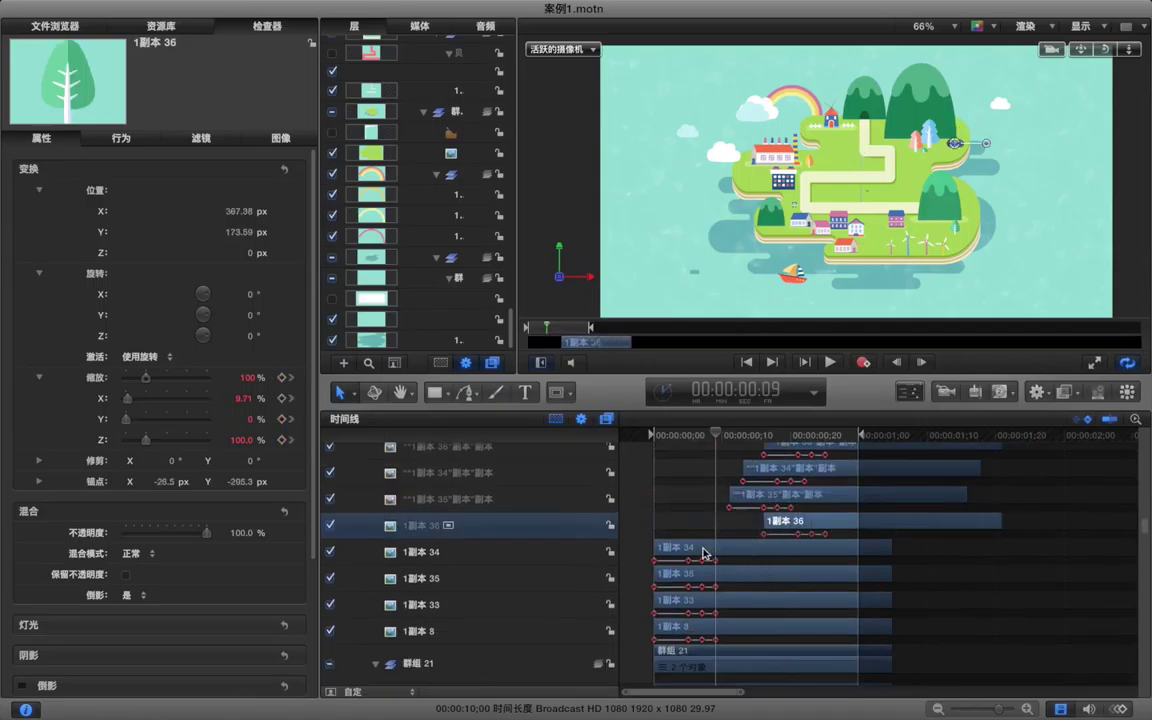
drag(715, 553, 800, 553)
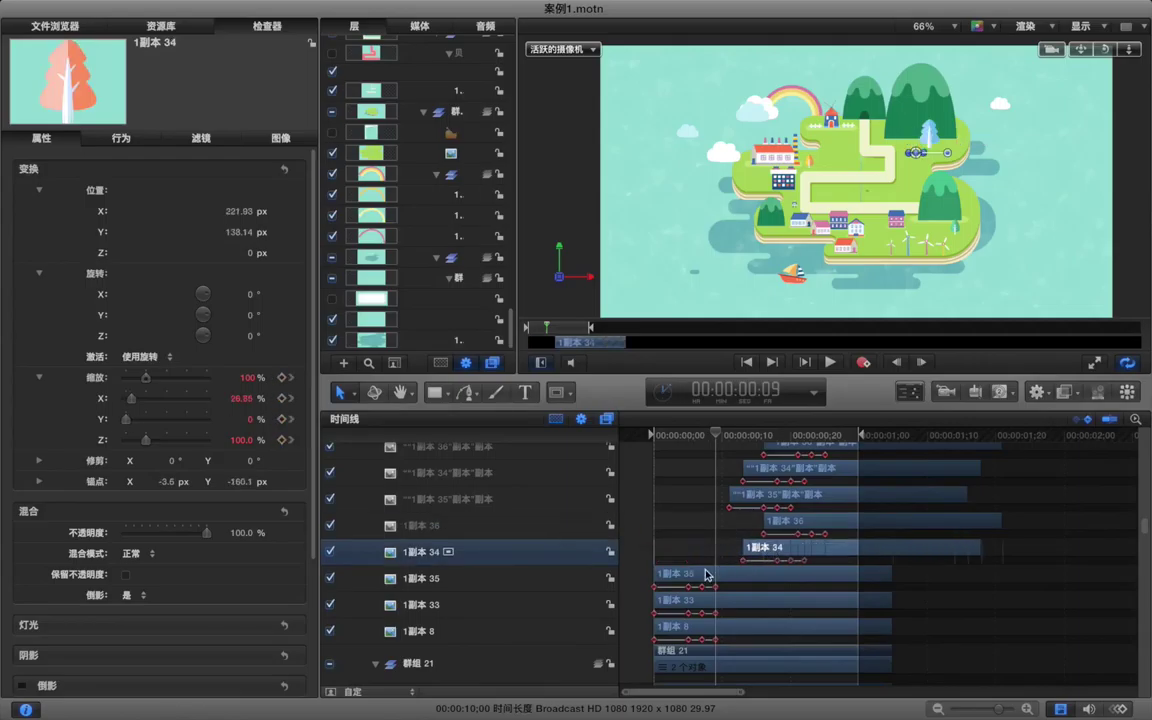
drag(683, 577, 913, 601)
drag(718, 627, 838, 620)
- Select the 笔画 stroke and 1副本 32 in 群组 21 and shift them together to start at about frame 14
scroll(792, 606, down, 5)
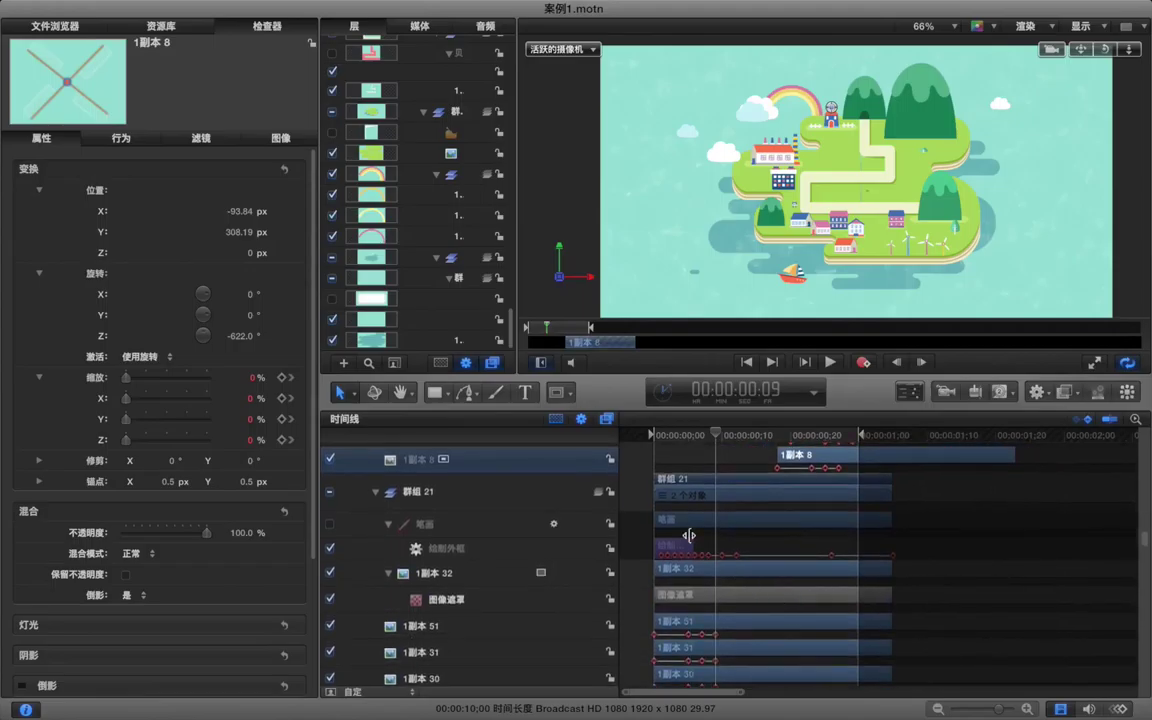
drag(681, 443, 670, 441)
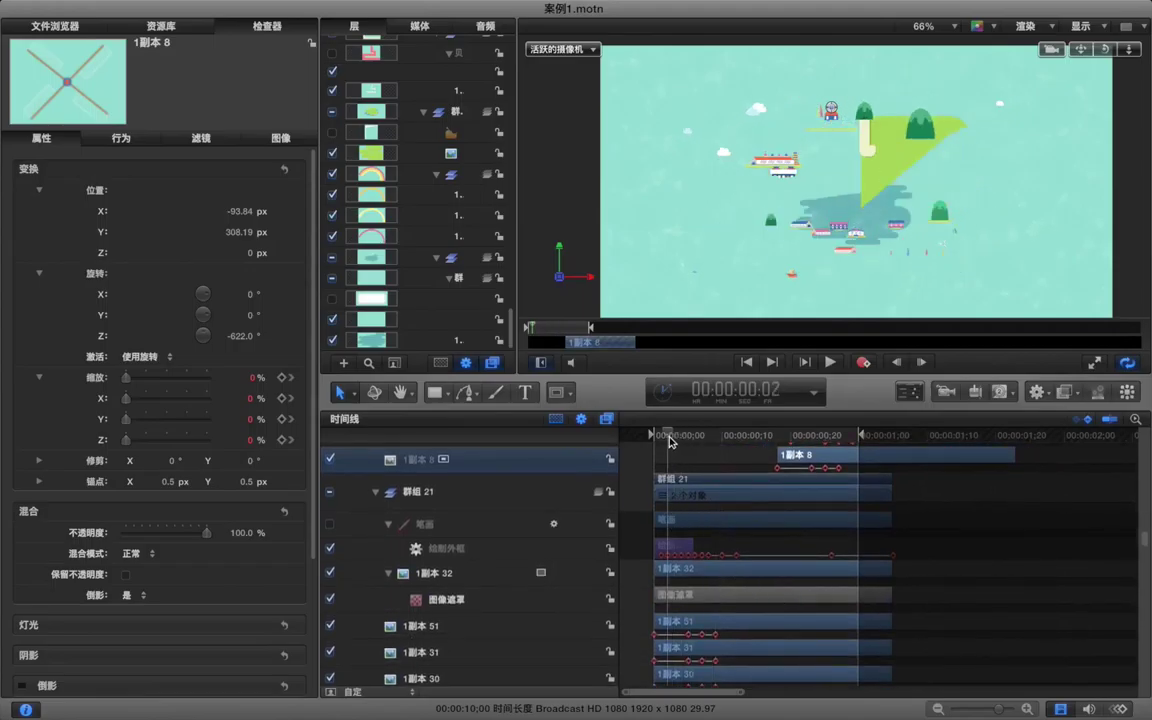
click(474, 524)
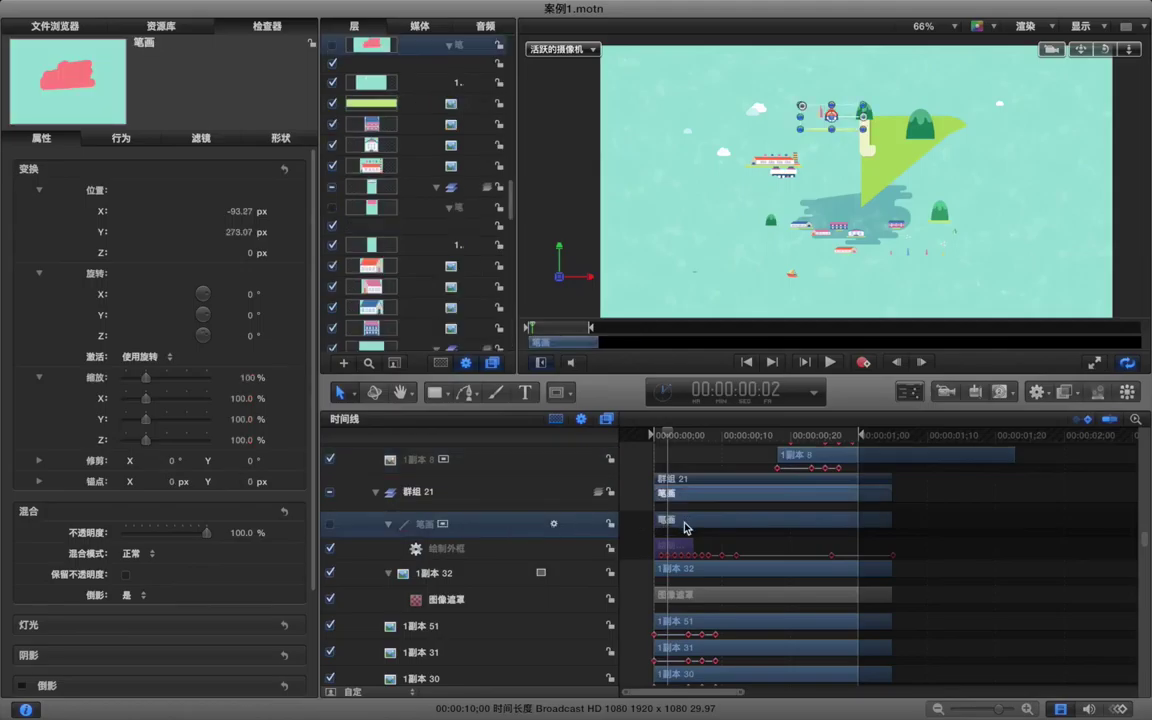
drag(691, 525, 691, 527)
click(504, 497)
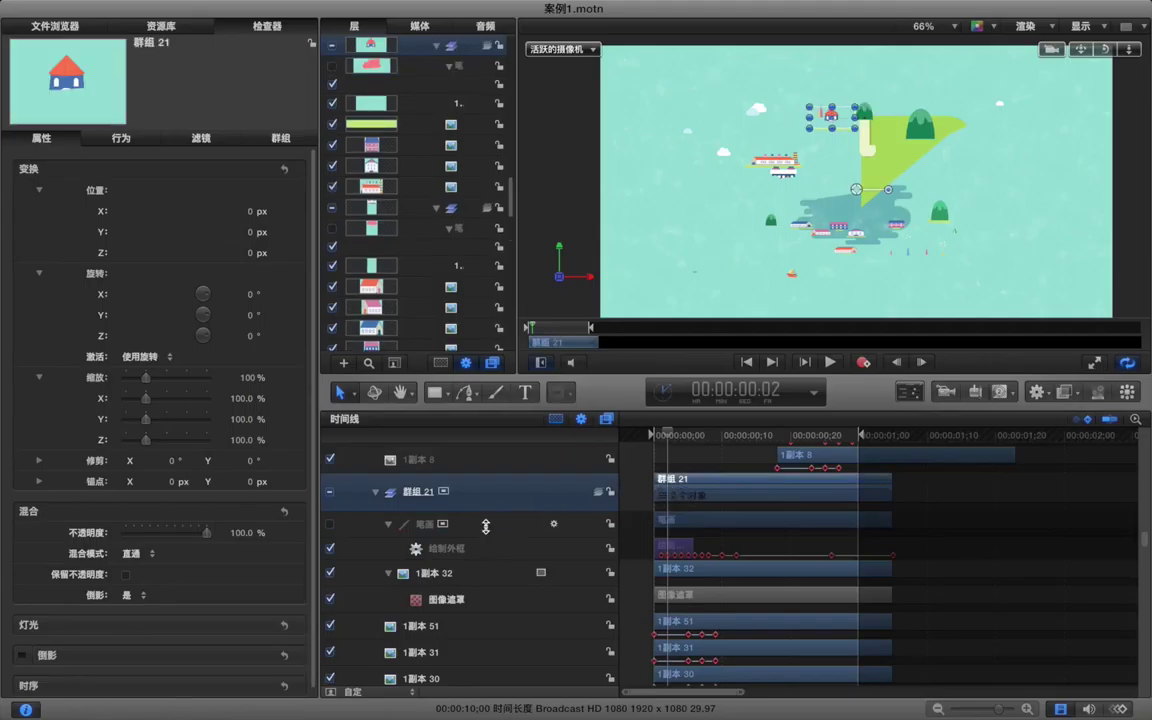
click(486, 524)
shift+click(491, 575)
drag(709, 530, 793, 524)
- Return the playhead to 00:00:00;09 and delay layers 1副本 51 and 31 to start at about frames 14 and 9
click(728, 442)
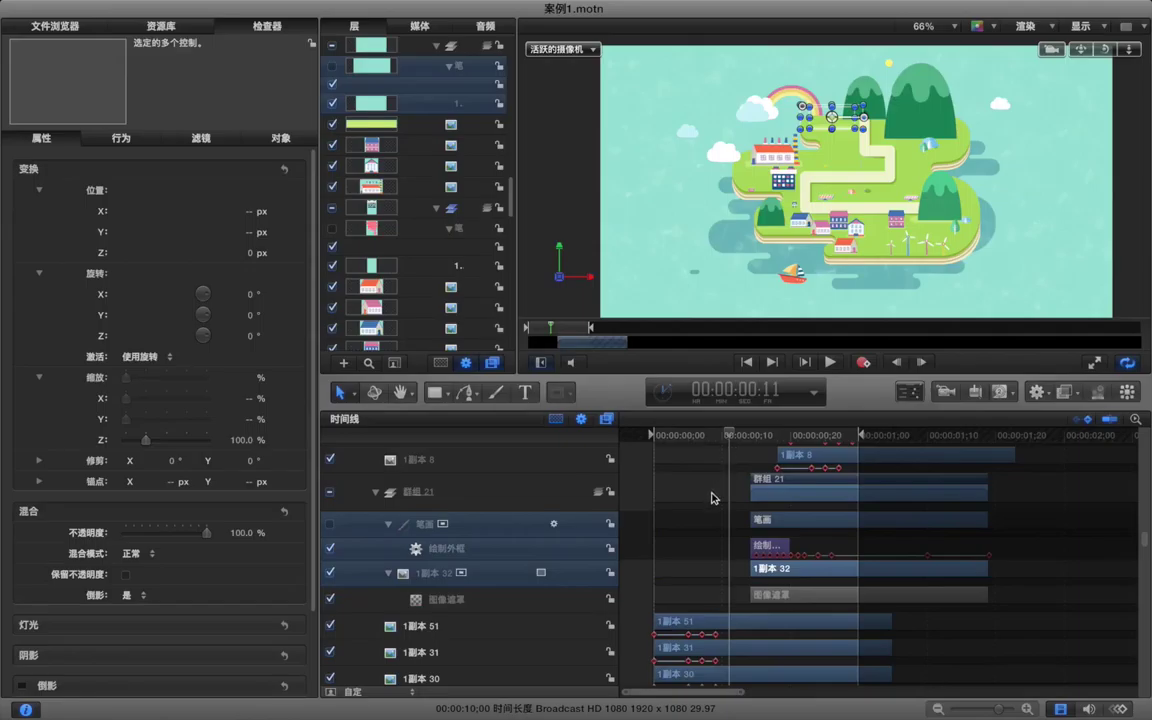
key(Left)
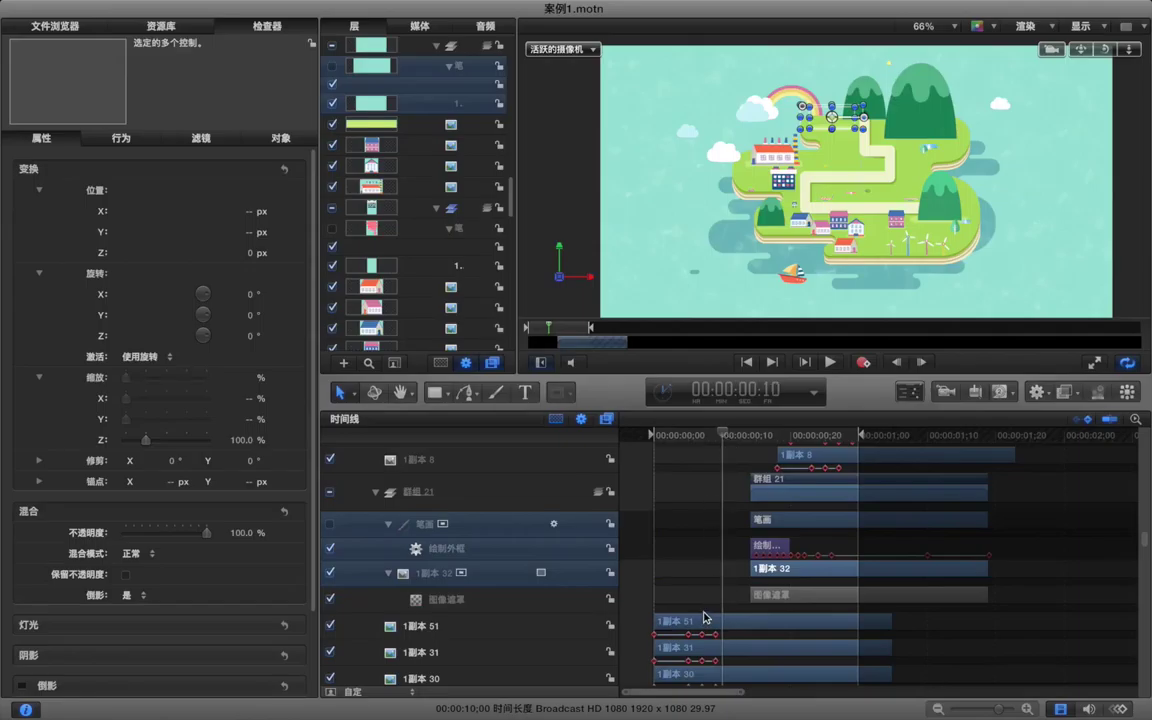
key(Left)
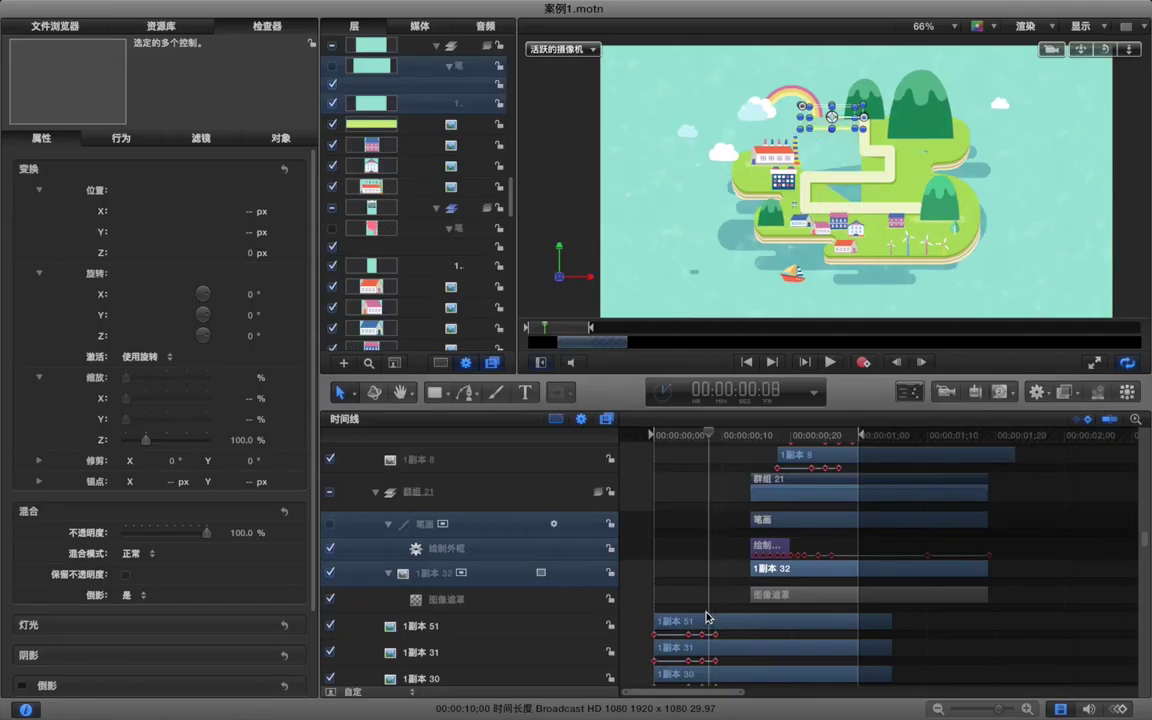
key(Right)
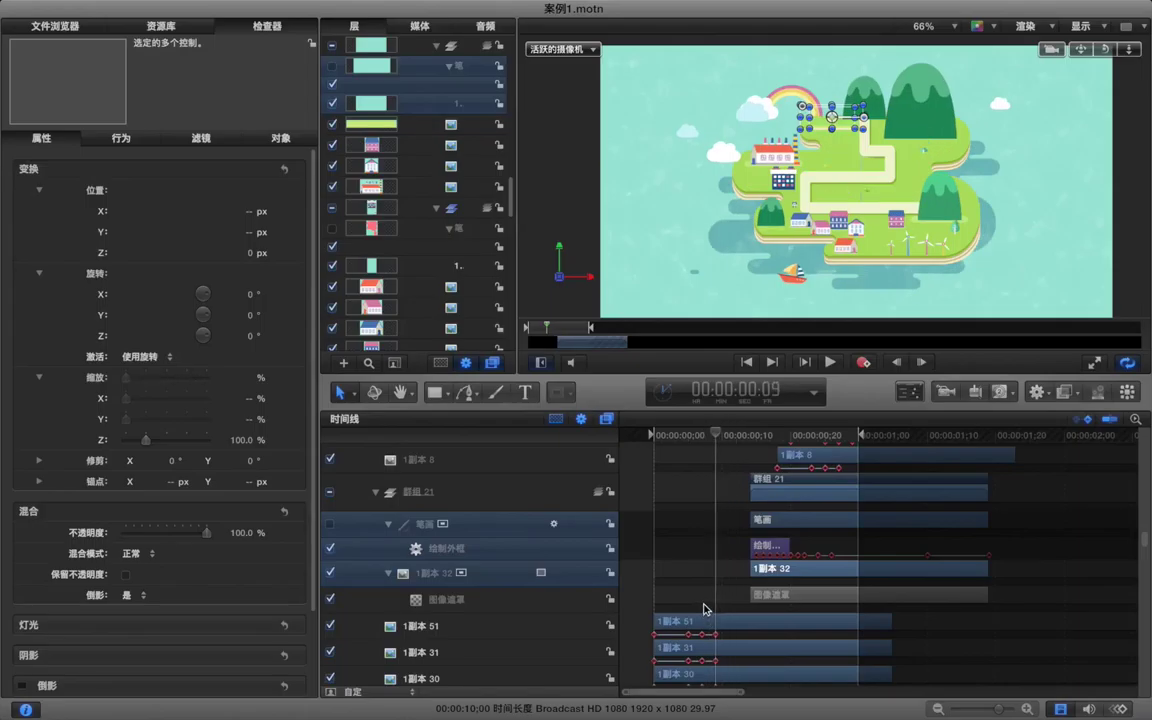
drag(704, 609, 791, 581)
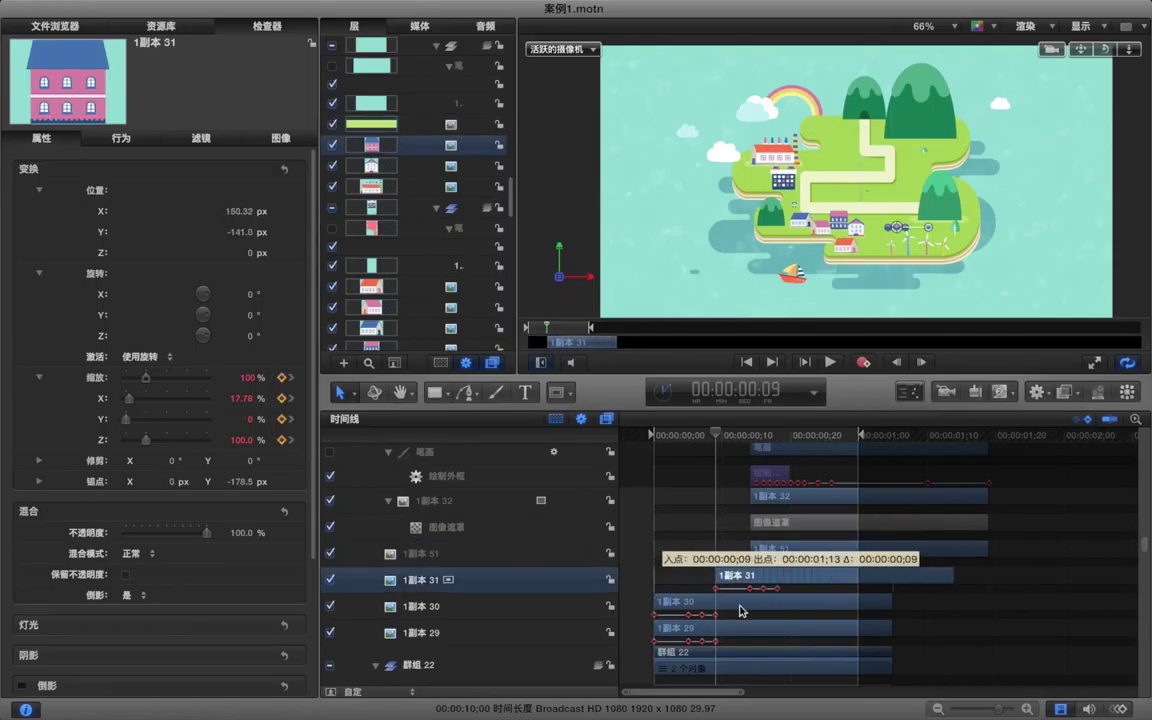
- Delay layers 1副本 30 and 29 to start at about frames 20 and 14, and 笔画 1 with 1副本 28 to about frame 12
drag(709, 606, 846, 606)
drag(673, 632, 764, 626)
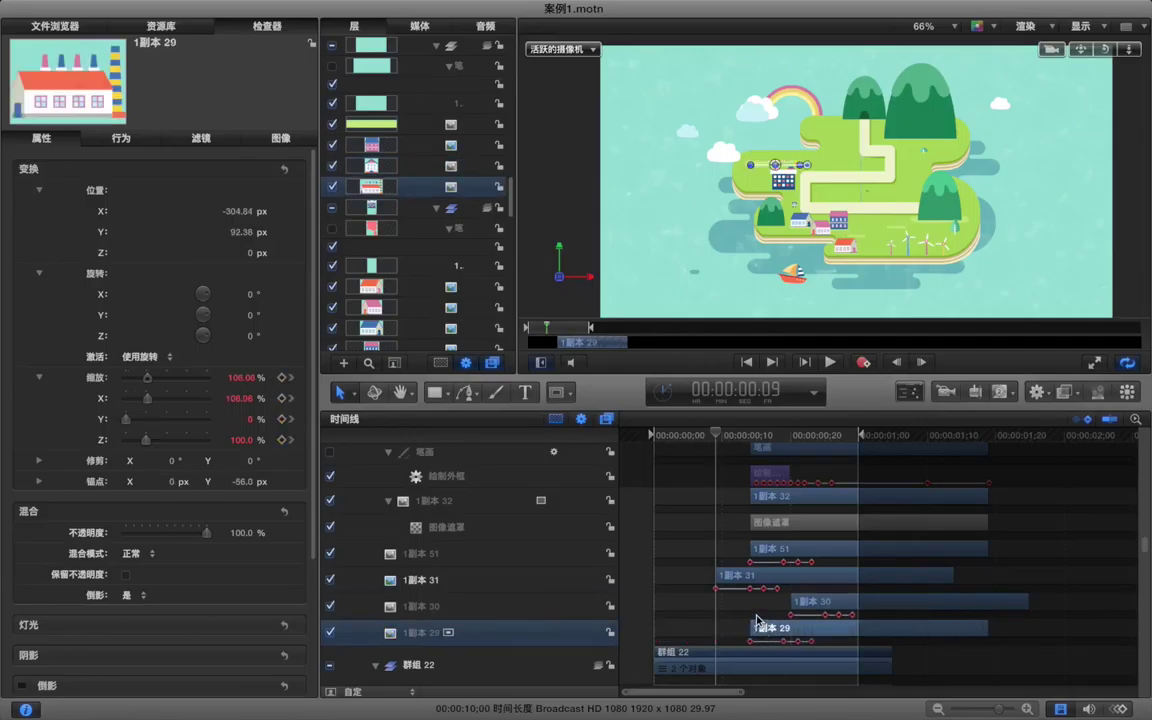
scroll(760, 620, down, 5)
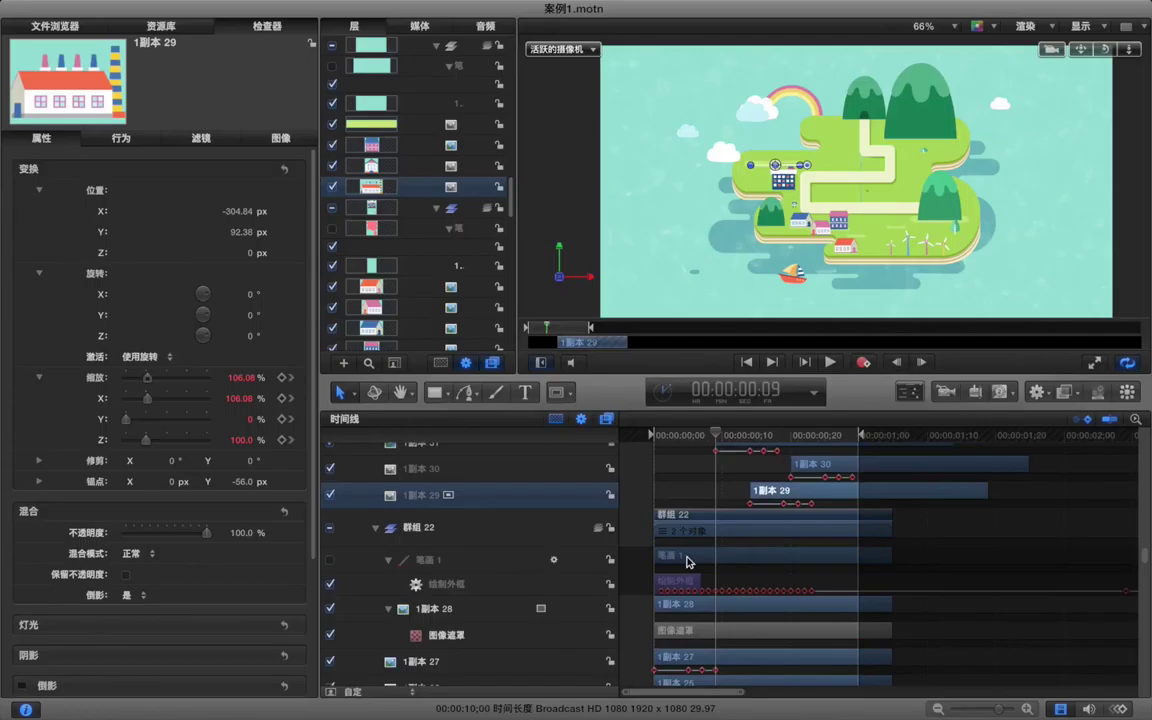
click(687, 561)
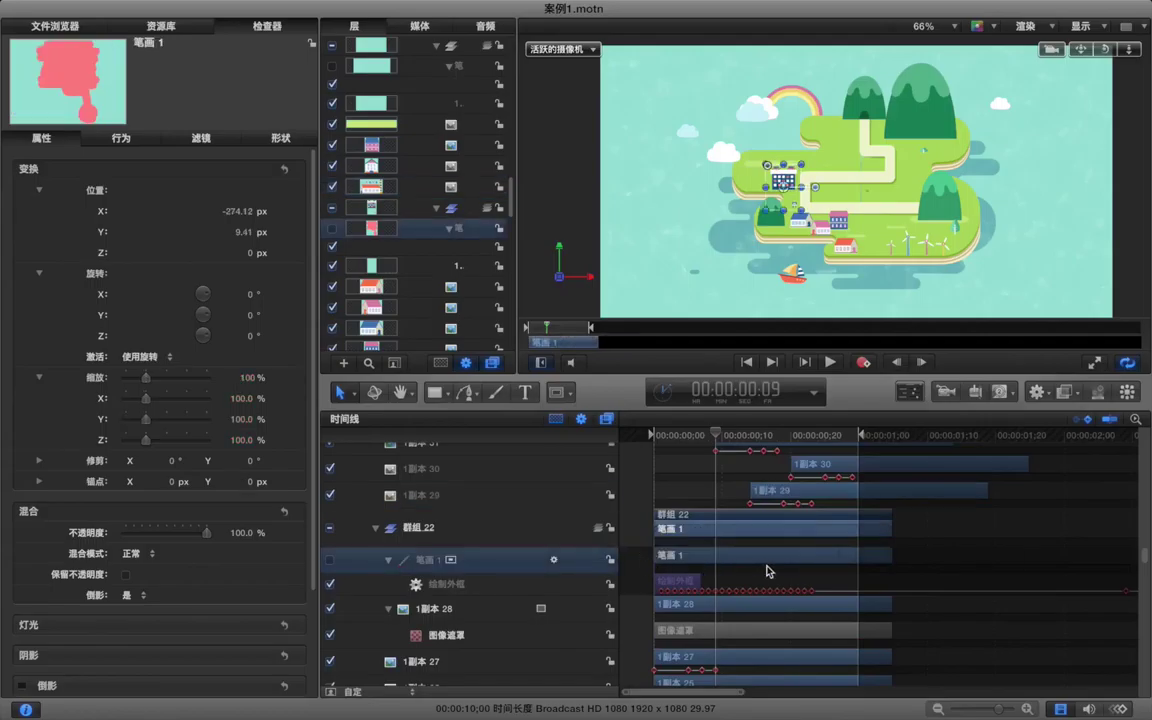
drag(917, 556, 805, 632)
drag(680, 560, 749, 579)
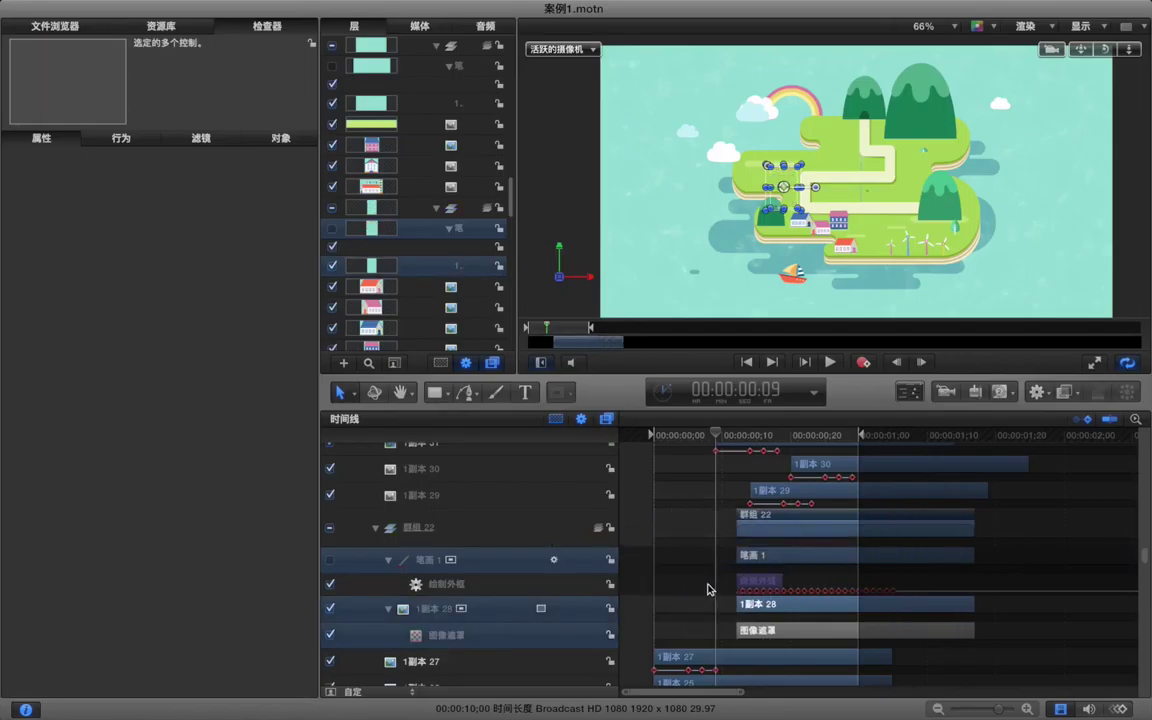
- Stagger layers 1副本 27, 25, 24 and 26 to start at about frames 17, 20, 14 and 9 respectively
scroll(710, 589, down, 5)
drag(688, 532, 866, 555)
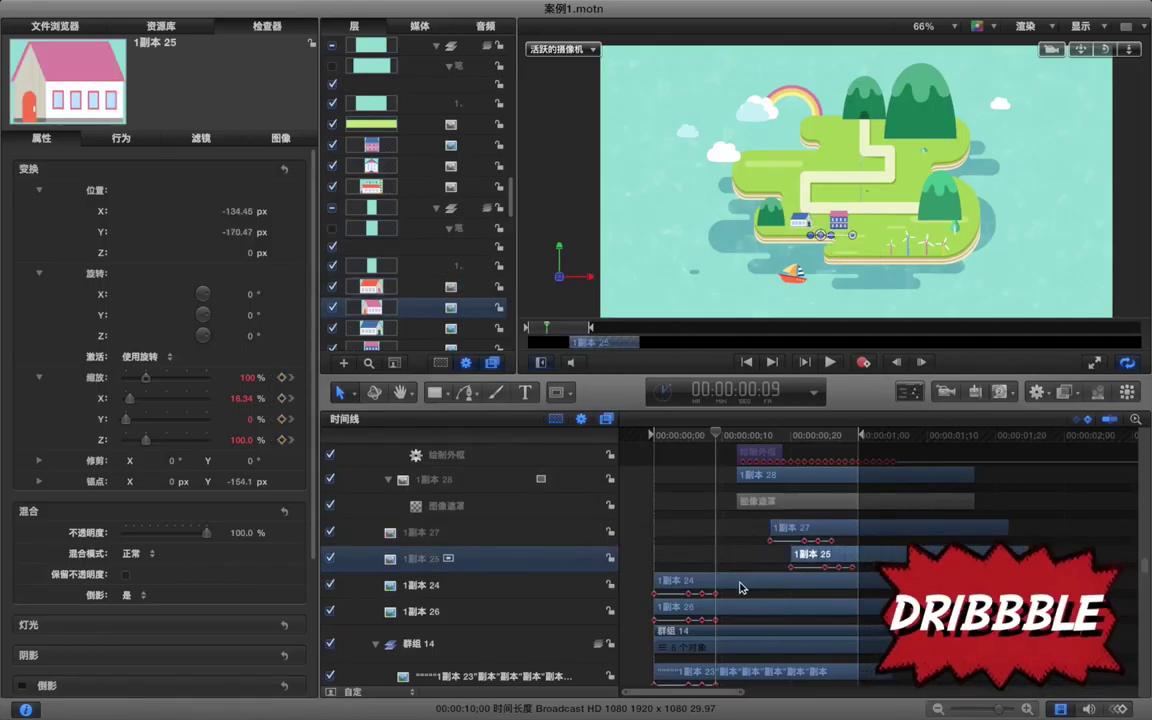
drag(812, 585, 815, 585)
drag(813, 584, 827, 584)
drag(726, 610, 788, 608)
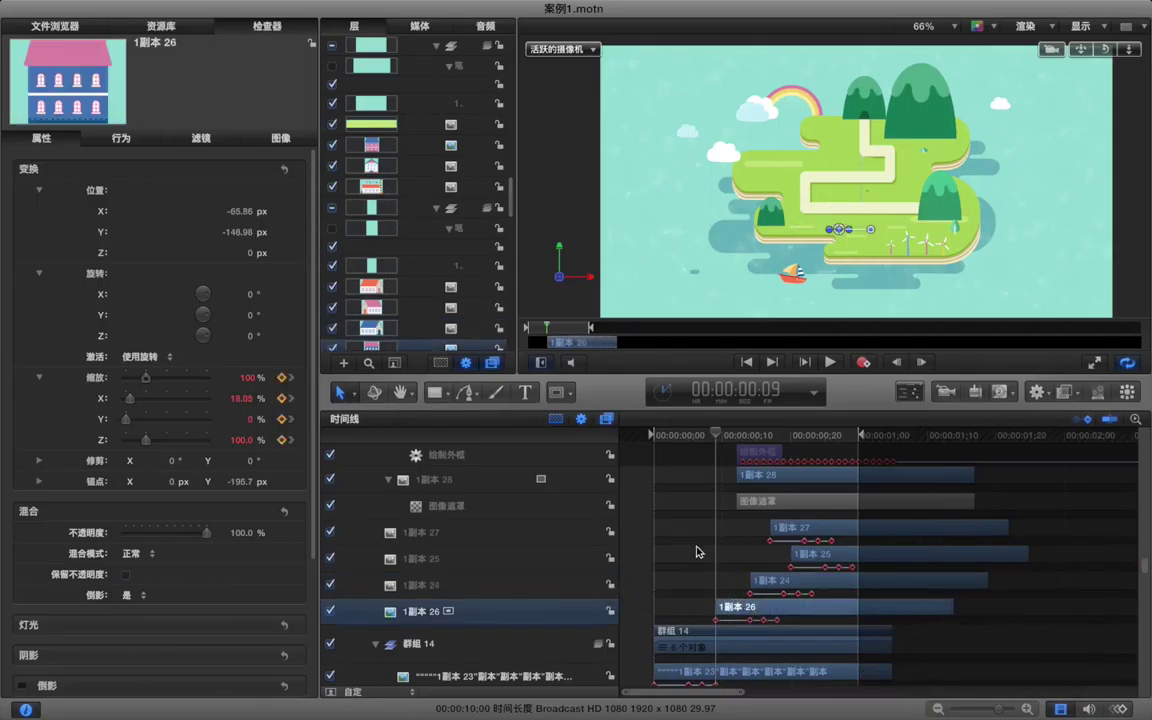
click(684, 546)
- Stagger the six layers of 群组 14 from top to bottom to start at about frames 14, 9, 12, 16, 18 and 21
scroll(684, 548, down, 5)
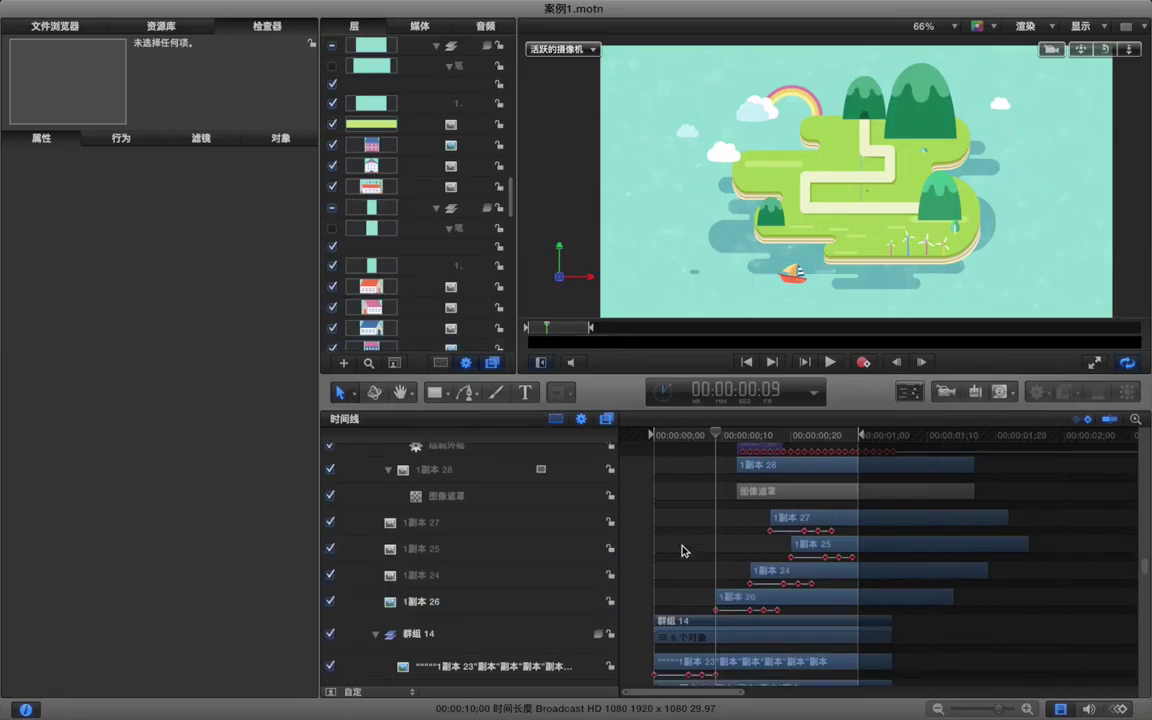
drag(742, 531, 838, 530)
drag(765, 557, 827, 556)
drag(765, 582, 848, 582)
drag(765, 607, 982, 634)
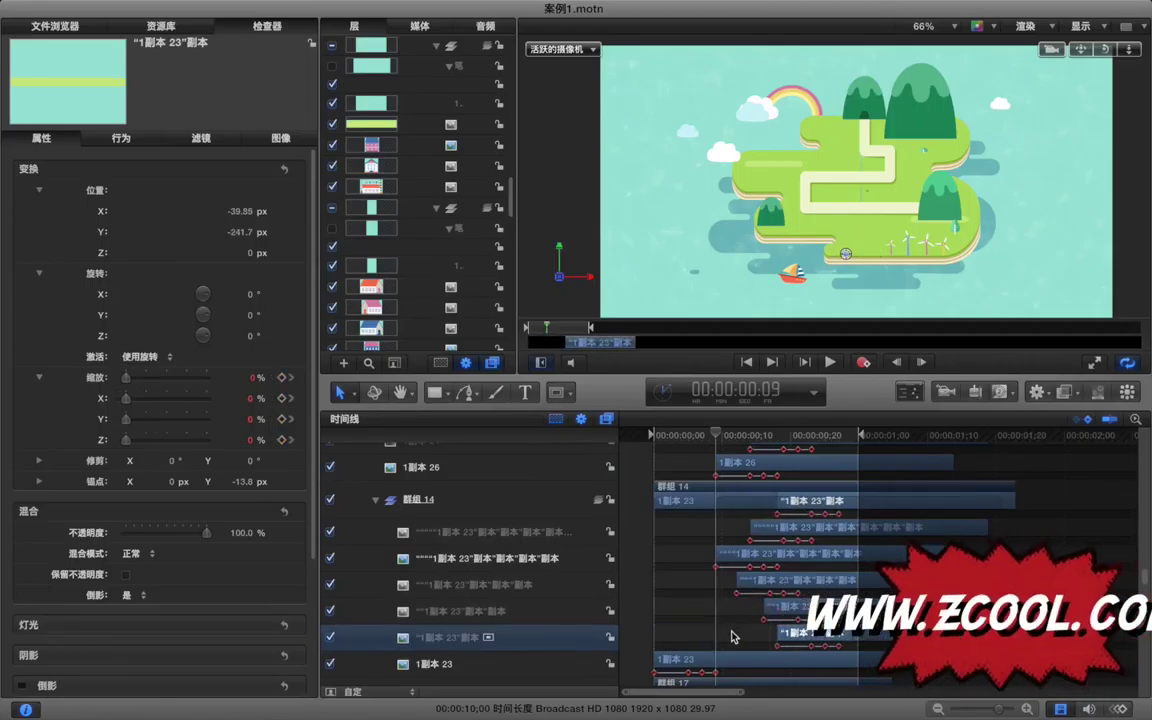
drag(743, 665, 885, 662)
- Stagger the five layers of 群组 17 to start at about frames 12, 21, 9, 17 and 23, and delay 1副本 19 to about frame 12
scroll(730, 590, down, 4)
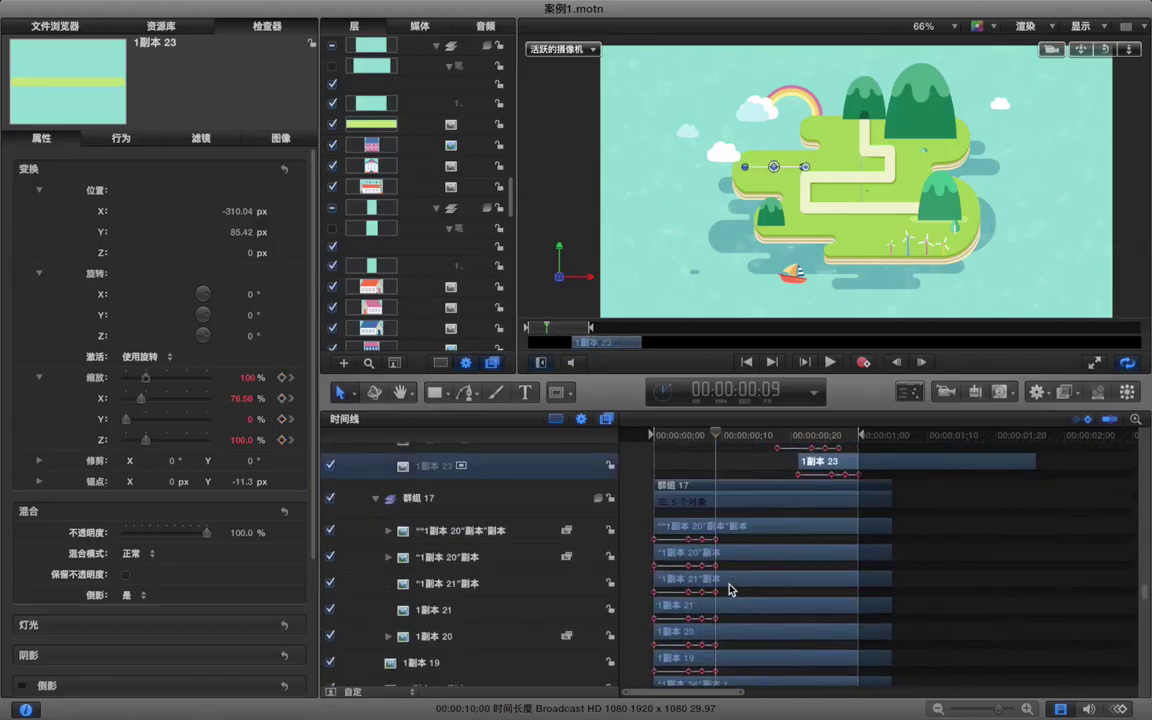
drag(742, 532, 772, 532)
drag(855, 555, 934, 605)
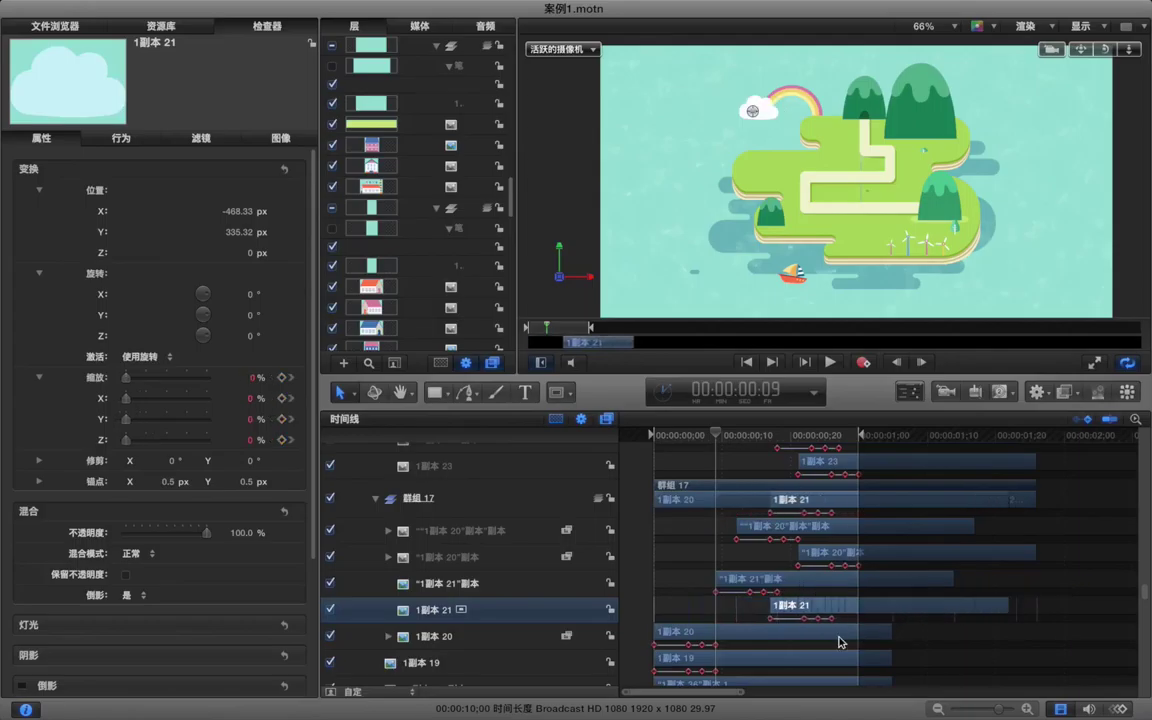
drag(798, 638, 944, 628)
drag(882, 660, 890, 660)
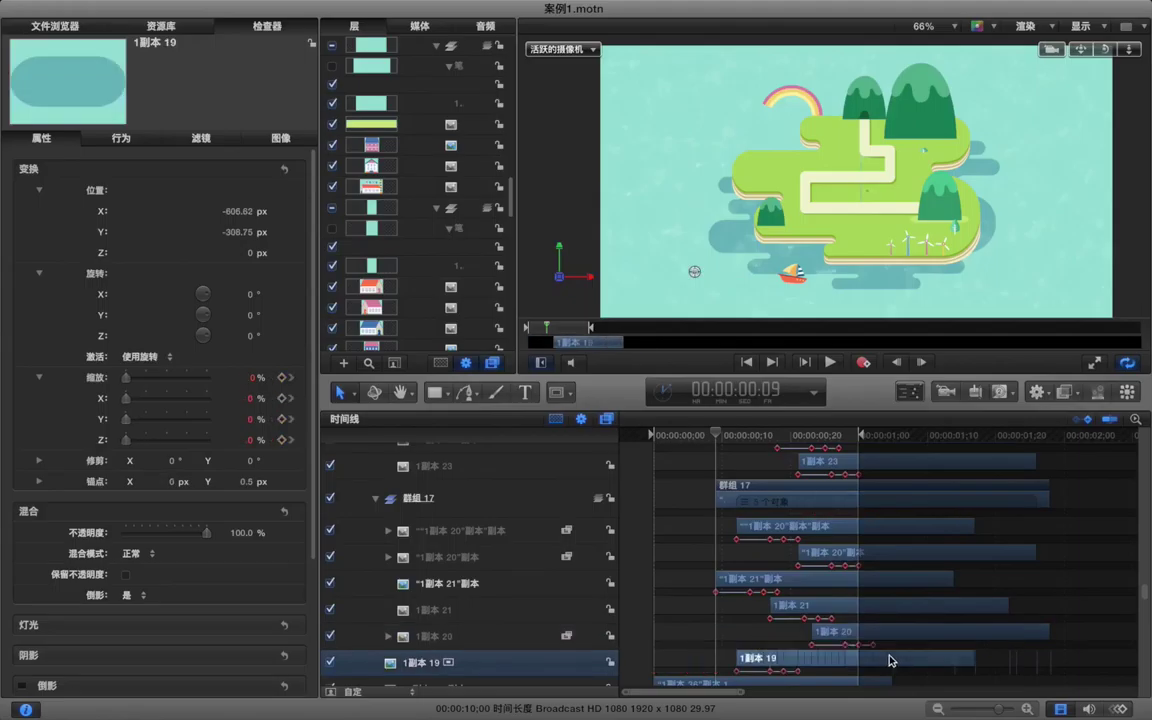
- Delay the "1副本 36"副本 1 tree to about frame 17 and stagger the wind-turbine layers, starting 1副本 6 at frame 12 and 16 at frame 22
scroll(713, 627, down, 5)
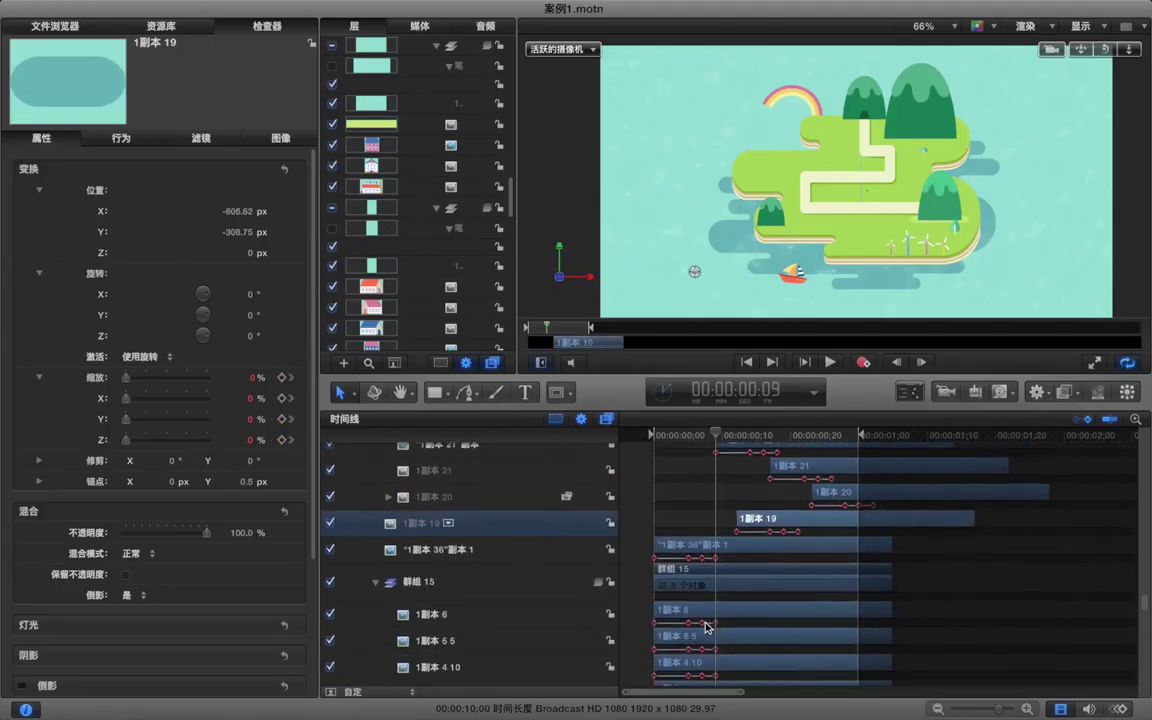
drag(713, 550, 826, 550)
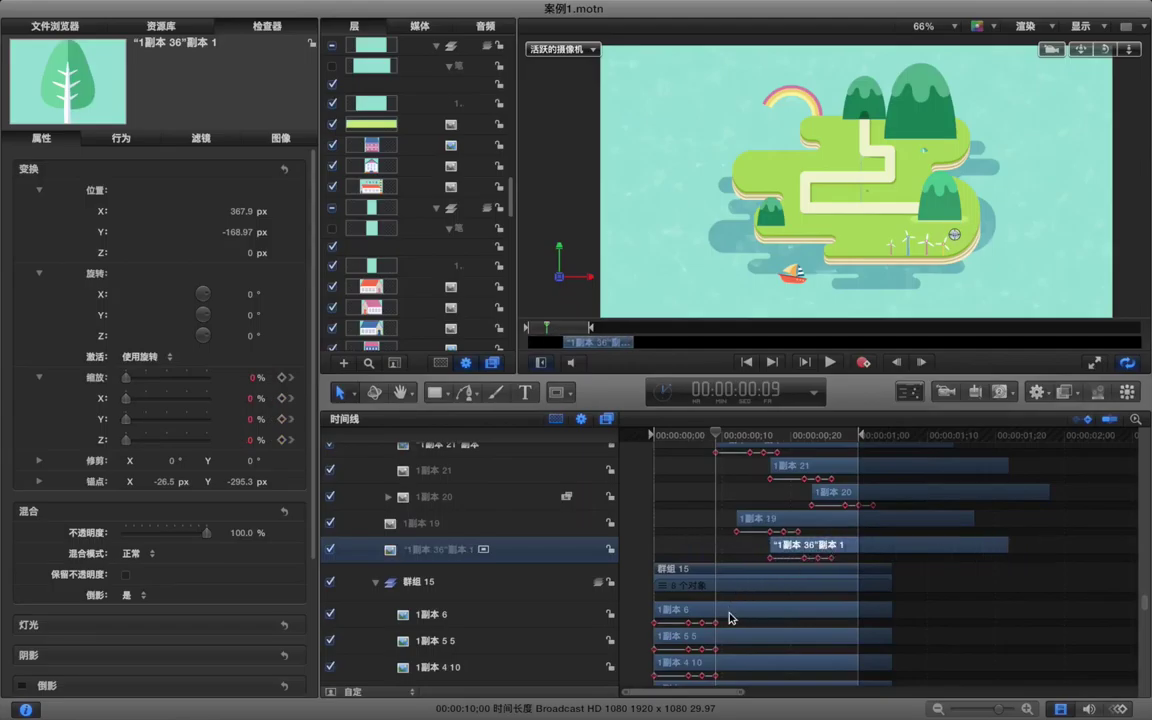
drag(789, 616, 810, 617)
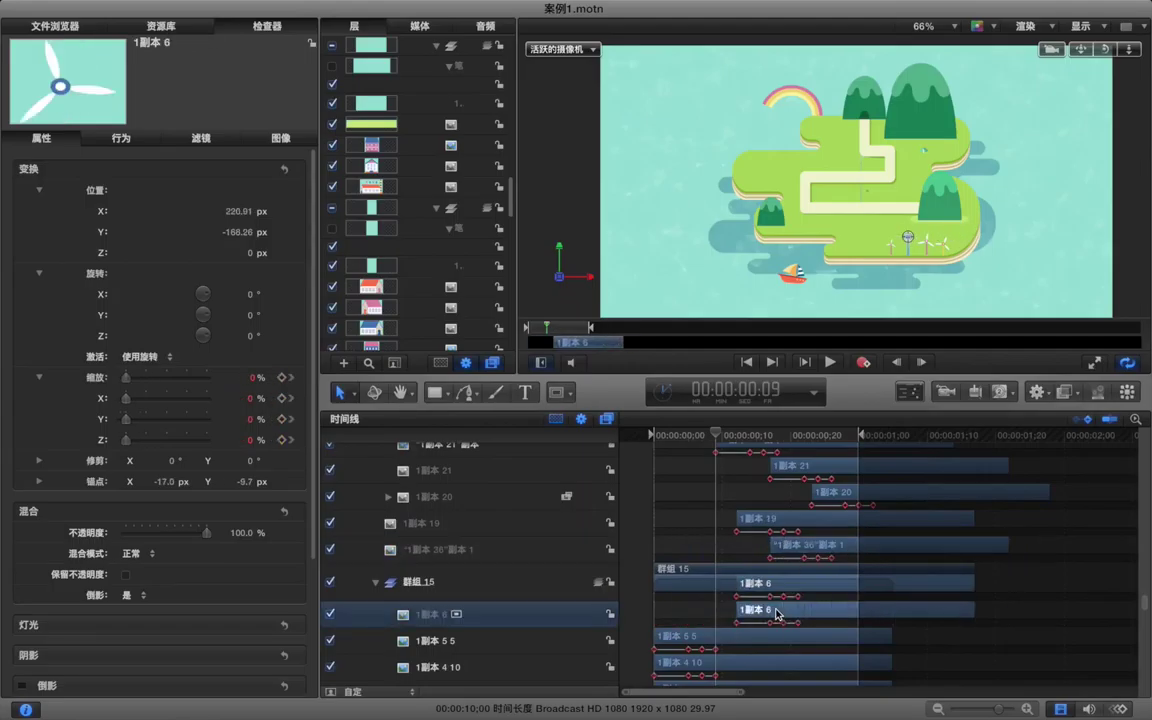
scroll(776, 614, down, 5)
drag(711, 521, 862, 548)
drag(791, 571, 913, 595)
drag(818, 624, 990, 645)
- Stagger layers 1副本 15, 14, 10, 13, 12, 11 and 9 1 to start at about frames 12, 14, 9, 16, 19, 12 and 14
scroll(802, 609, down, 5)
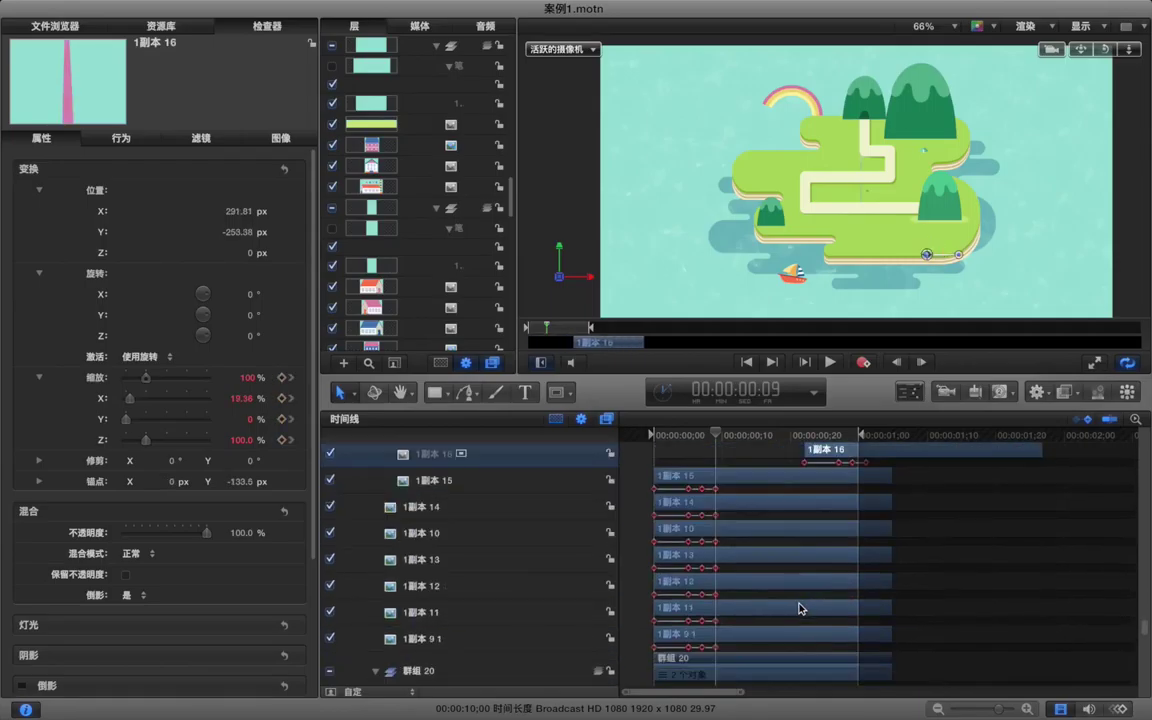
drag(755, 480, 871, 528)
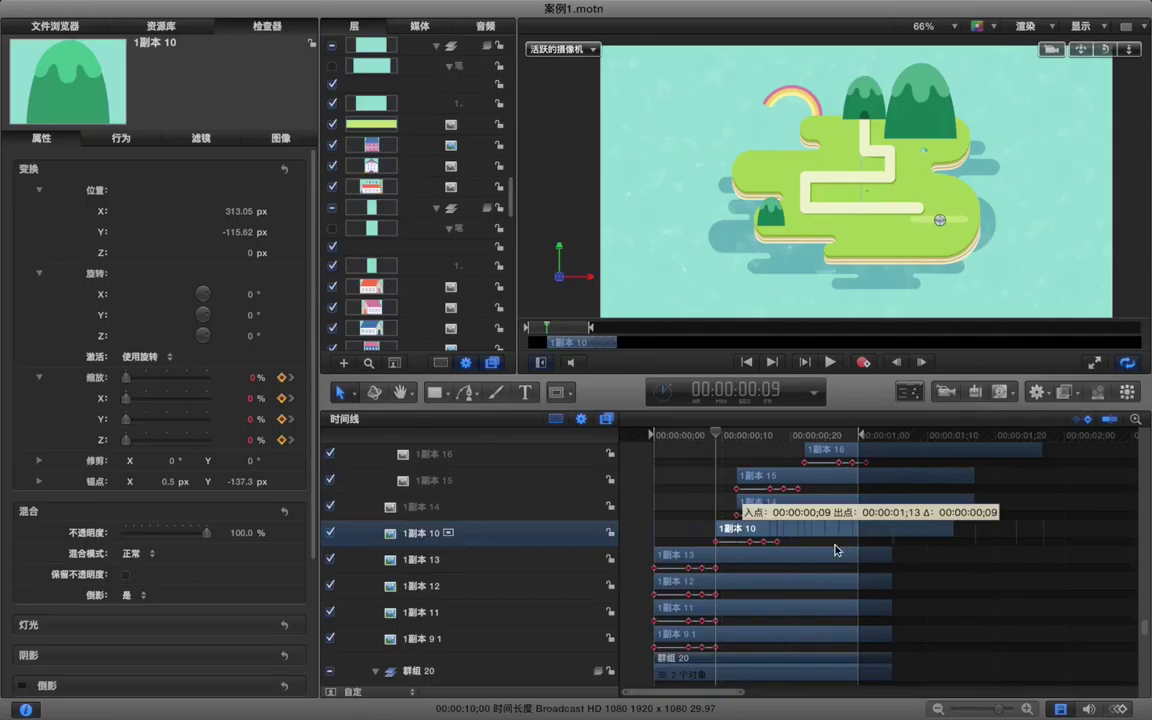
drag(809, 555, 919, 553)
drag(792, 508, 808, 508)
drag(783, 549, 783, 549)
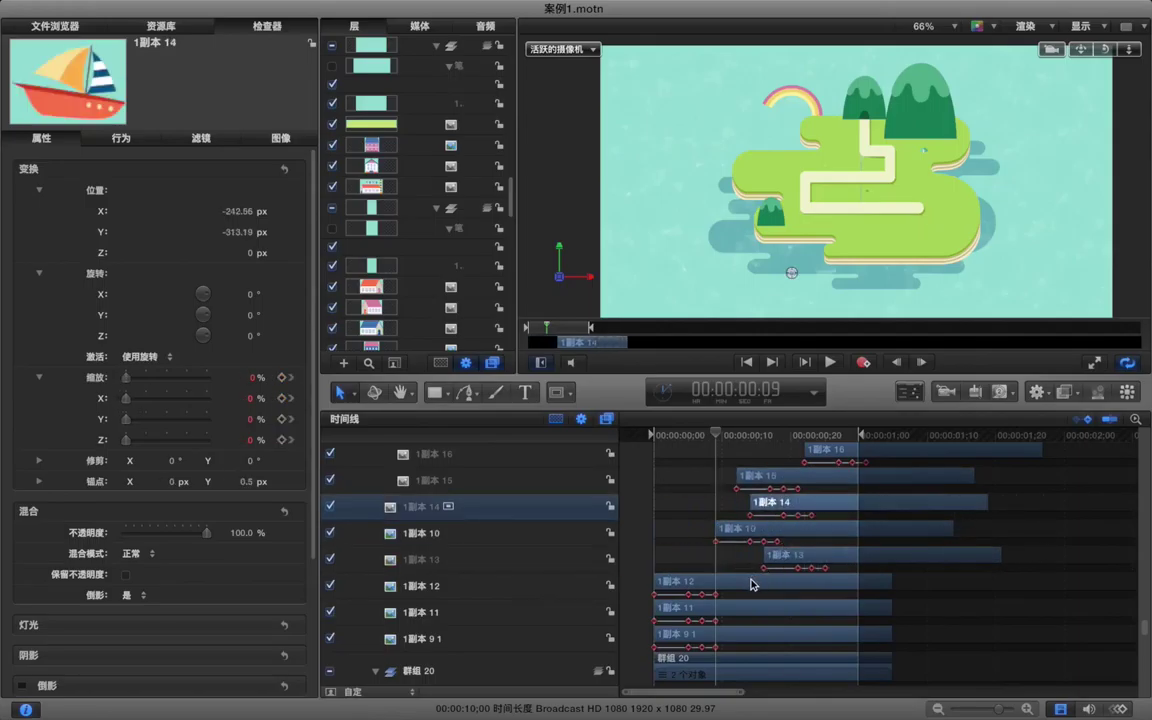
drag(677, 580, 974, 634)
click(690, 552)
- Play the animation from the first frame several times to review the staggered pop-up timing of the island elements
drag(717, 437, 620, 440)
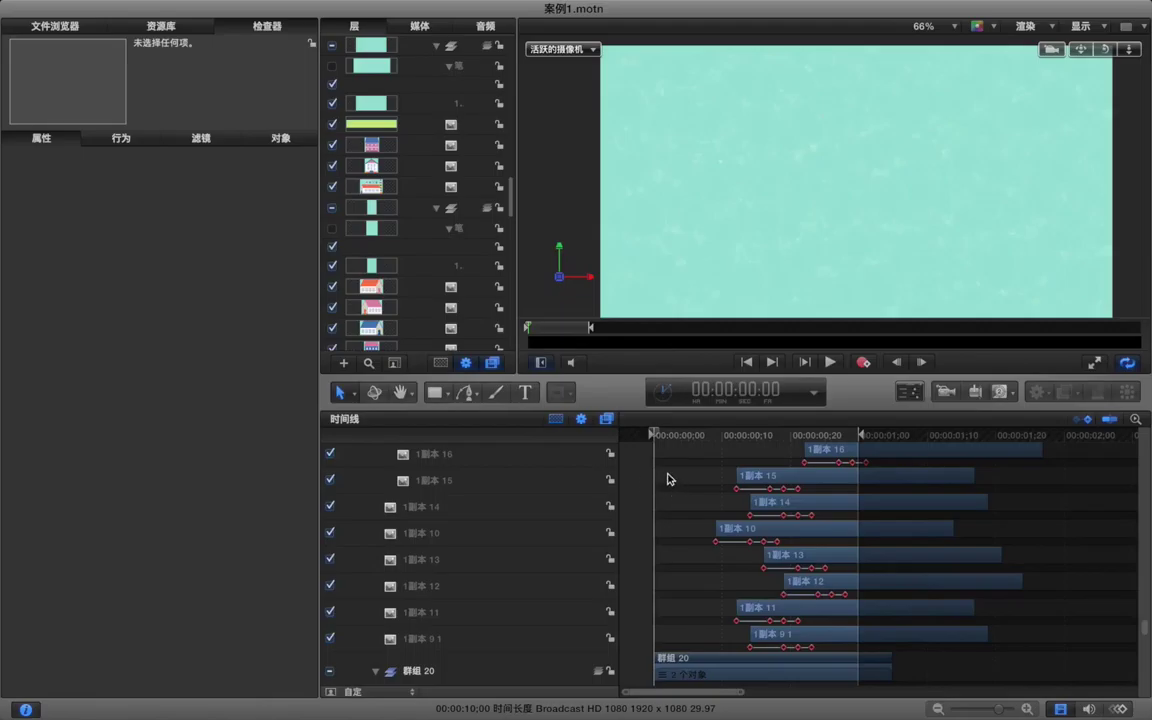
key(space)
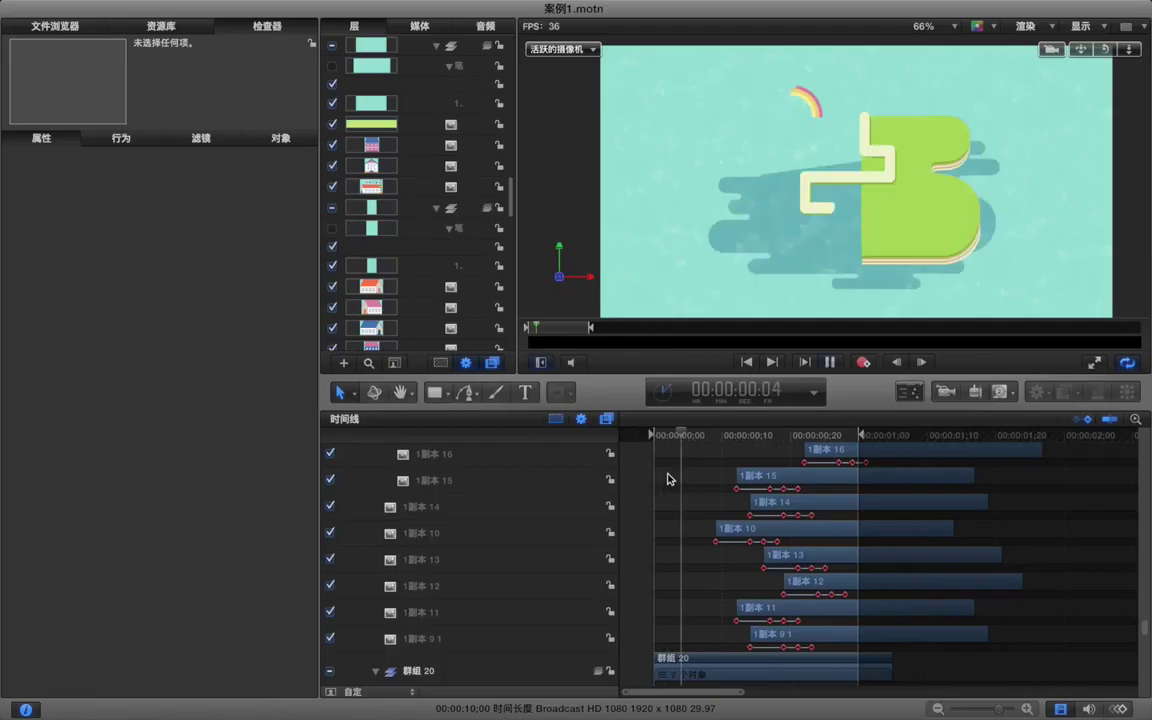
key(space)
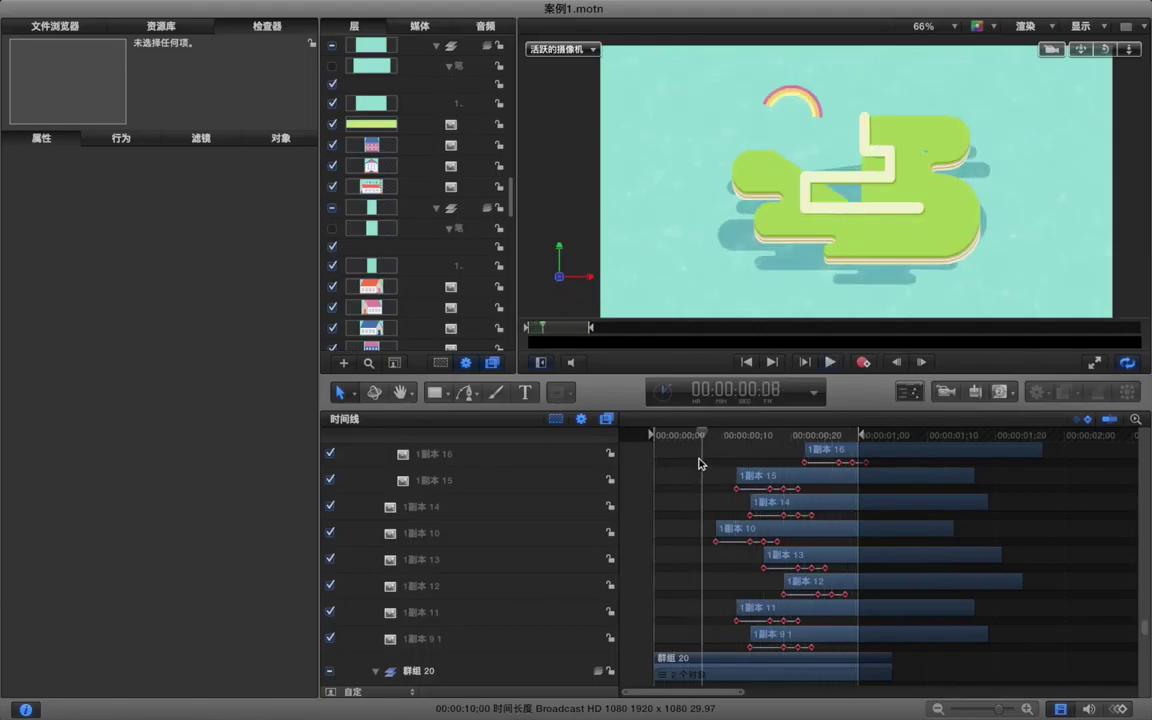
key(space)
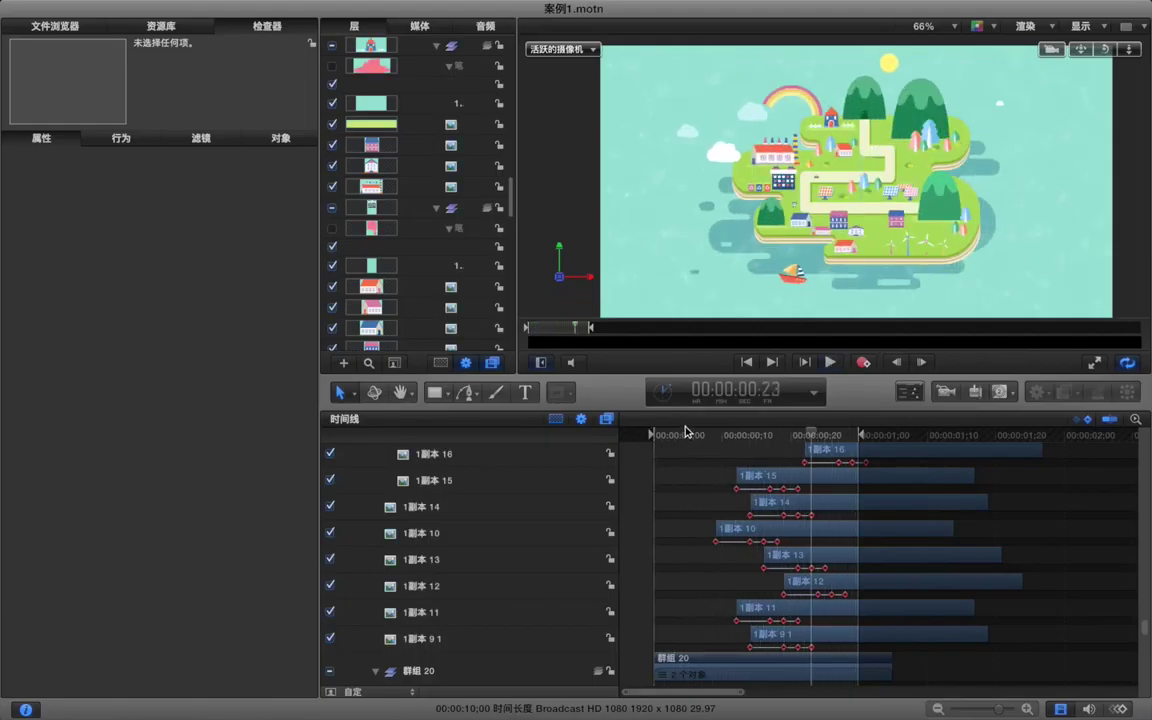
drag(673, 441, 646, 437)
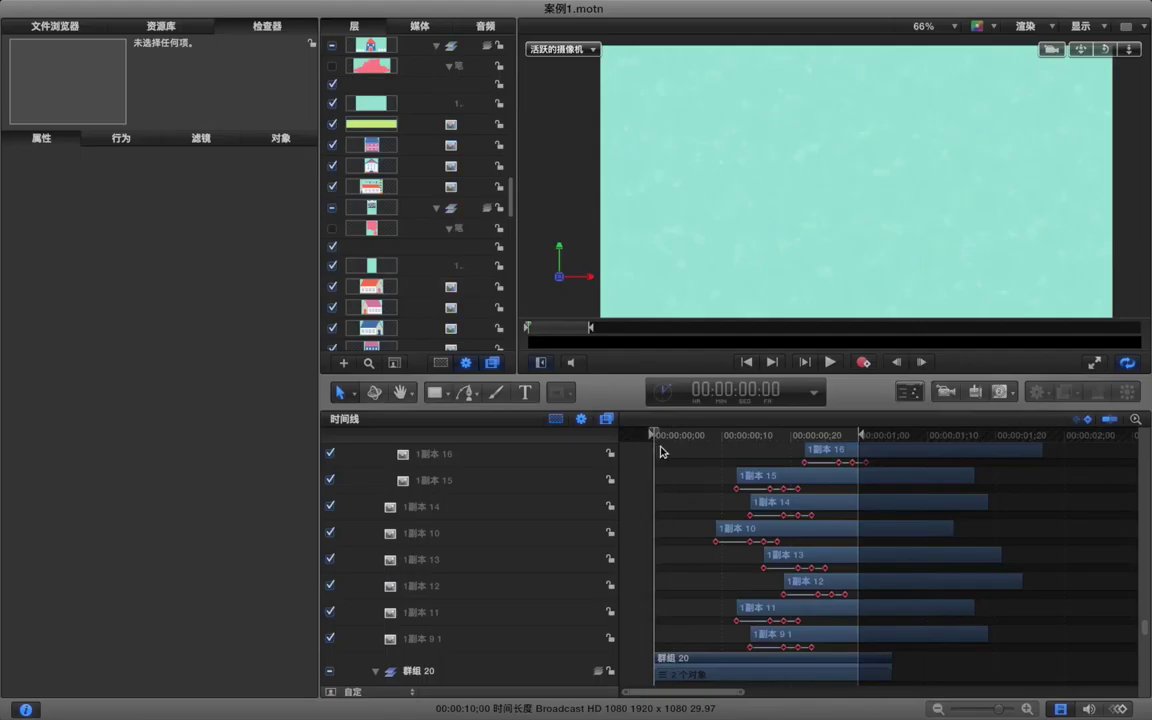
key(space)
drag(688, 436, 651, 434)
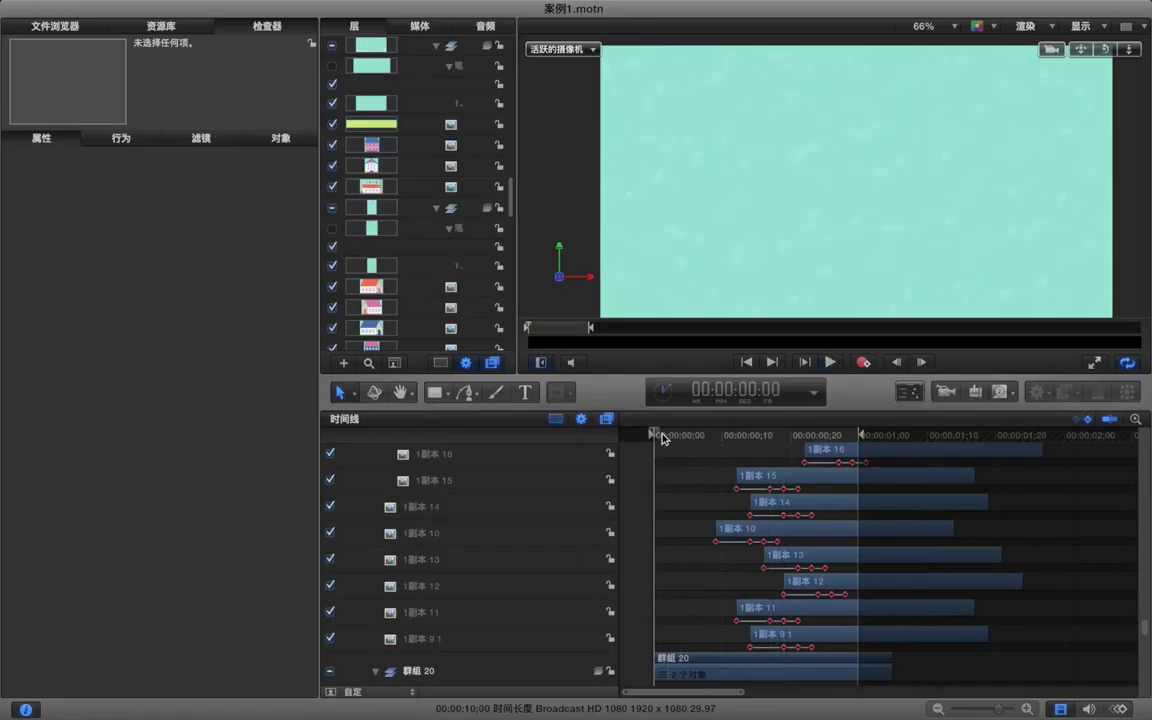
key(space)
key(Home)
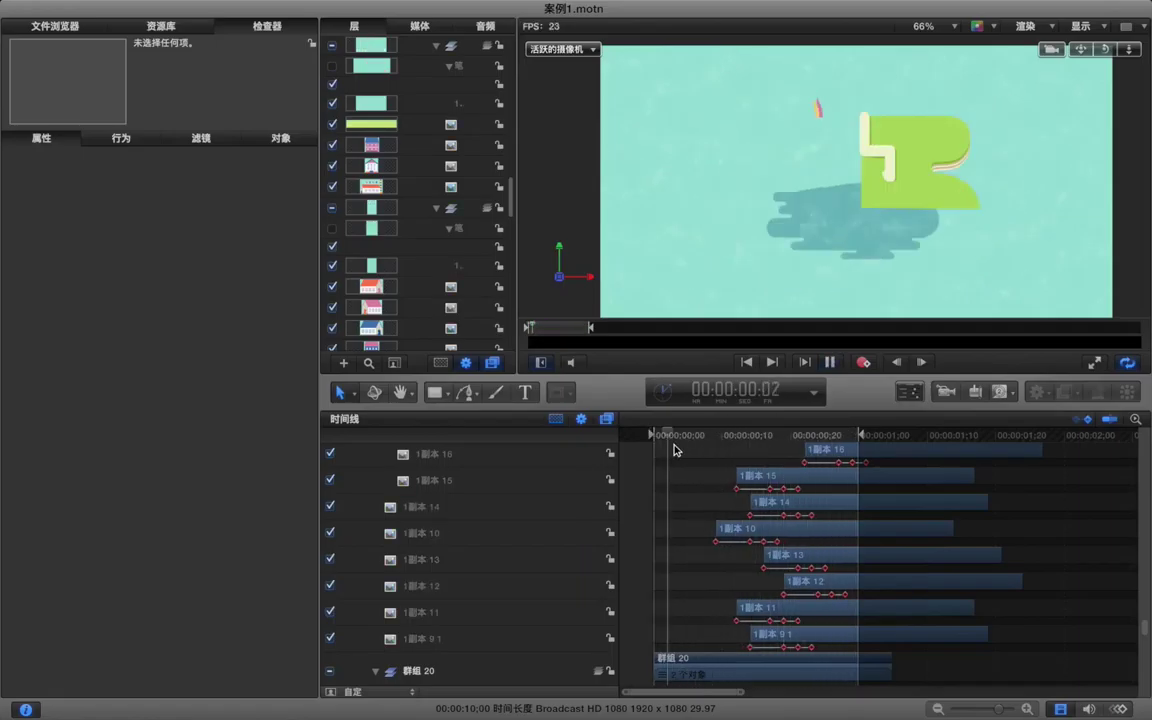
key(space)
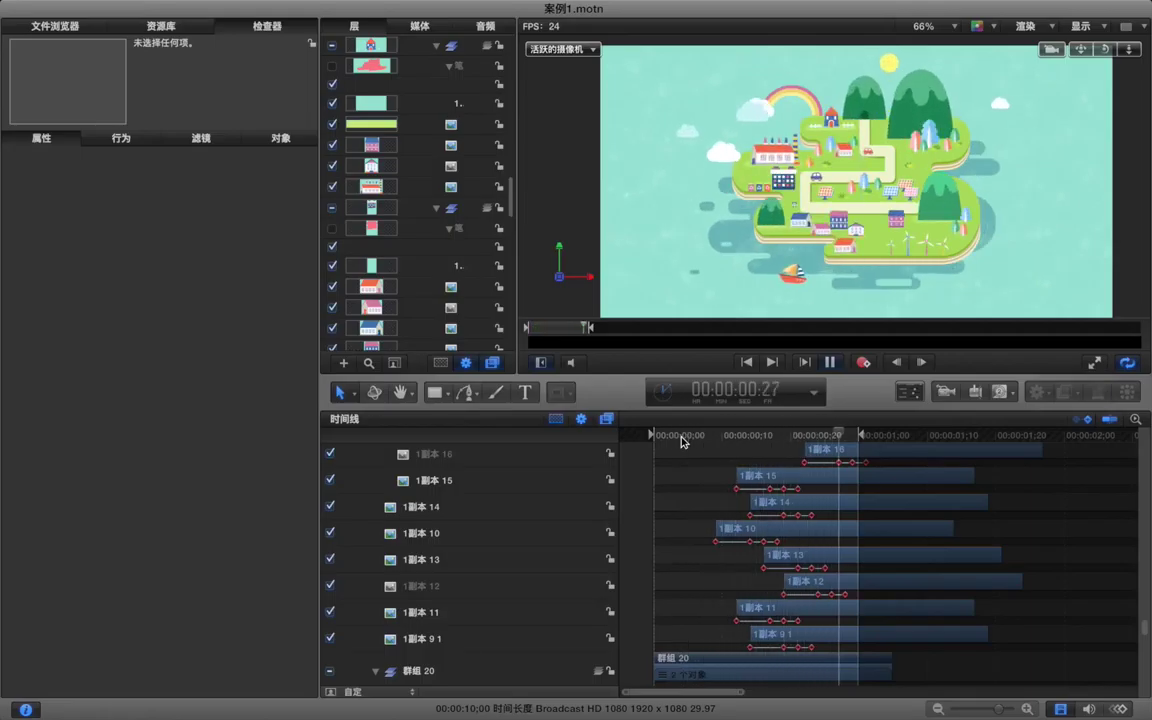
key(space)
key(Home)
key(space)
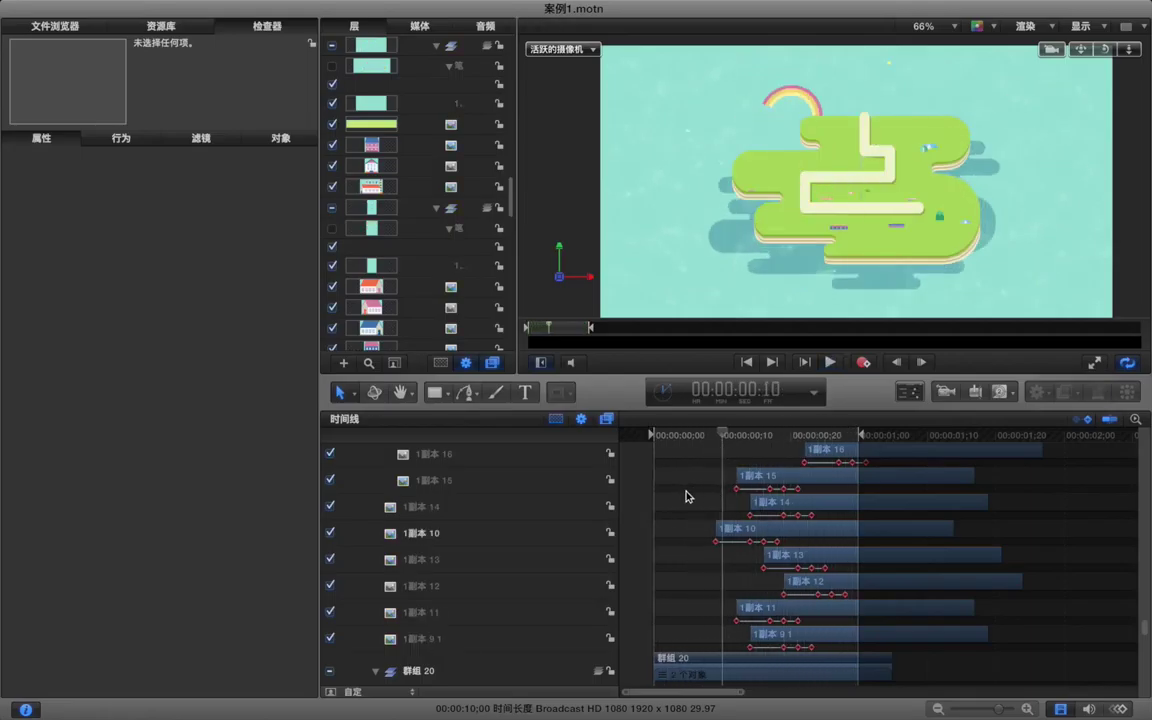
- Select the 贝塞尔 path, 1副本 22 and its image mask in 群组 20 and shift them together to start at frame 10
scroll(687, 496, down, 10)
scroll(687, 494, up, 3)
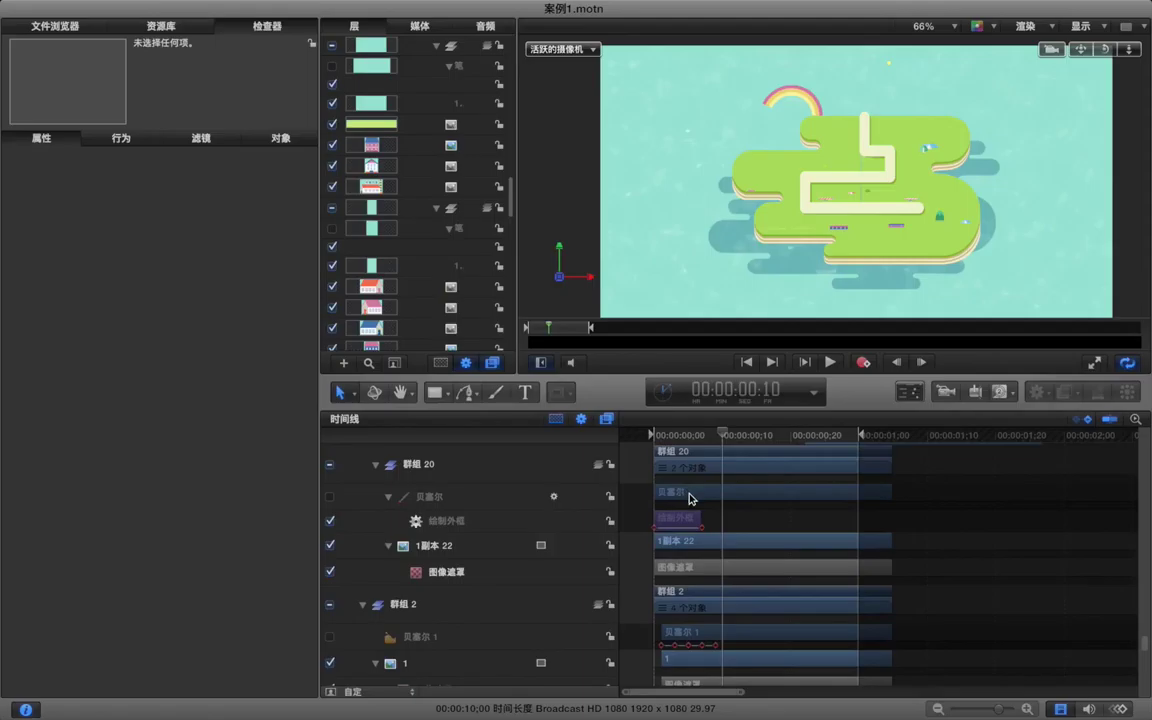
drag(900, 488, 743, 570)
drag(699, 496, 766, 498)
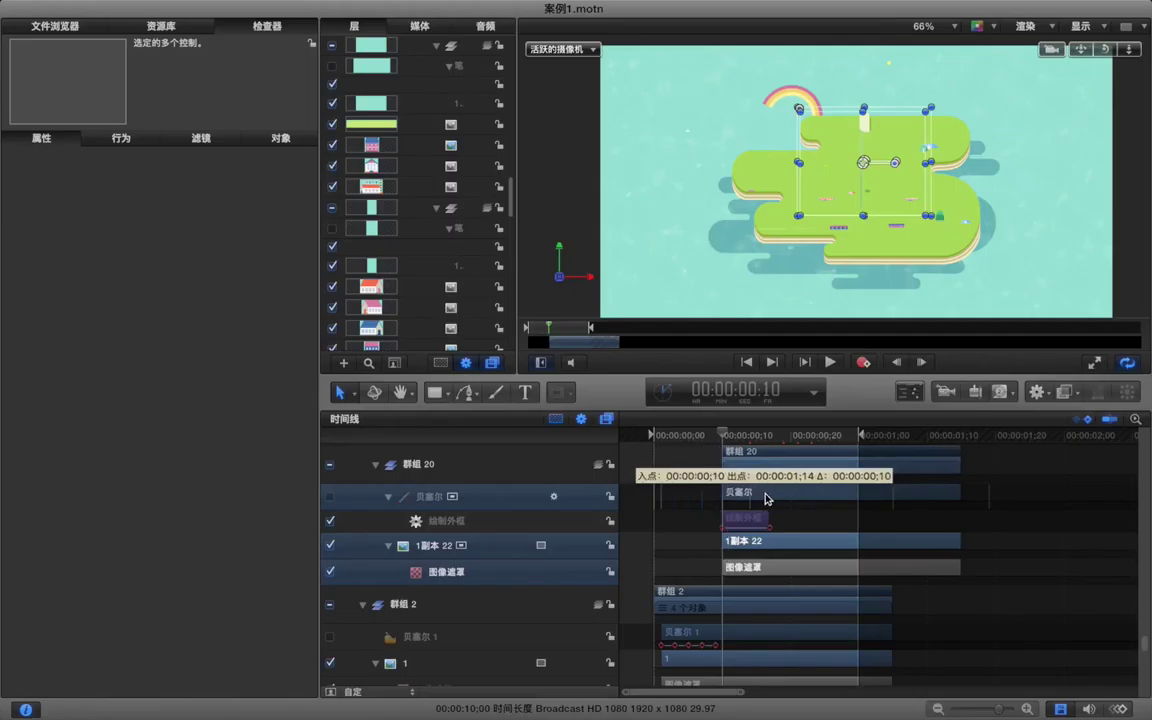
click(699, 495)
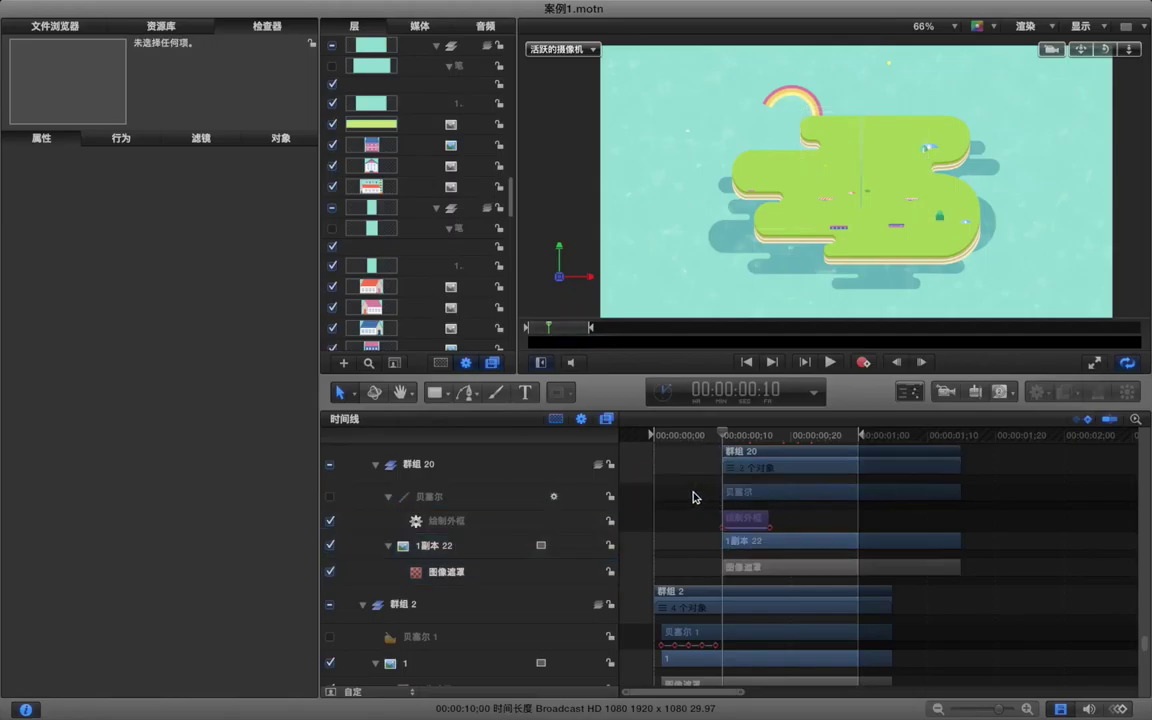
- Select 贝塞尔 1, layer 1 and its image mask in 群组 2 and shift them together to start at about frame 11
scroll(690, 497, down, 1)
scroll(690, 497, down, 3)
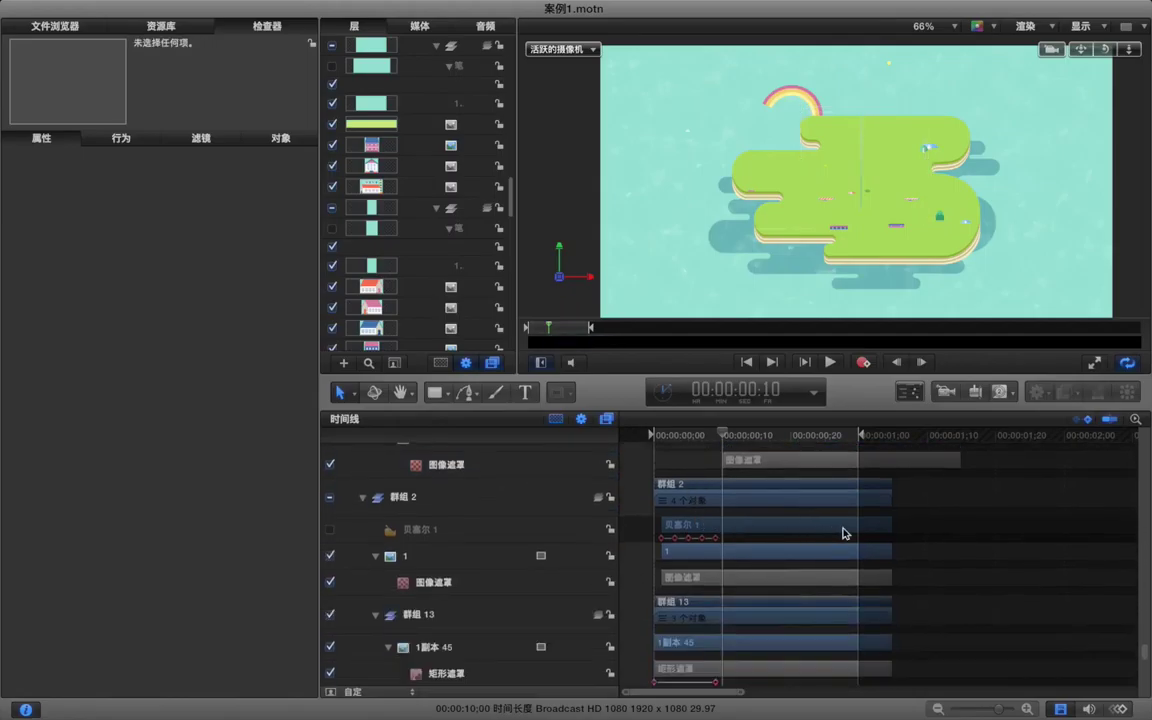
drag(911, 533, 782, 586)
drag(717, 527, 783, 531)
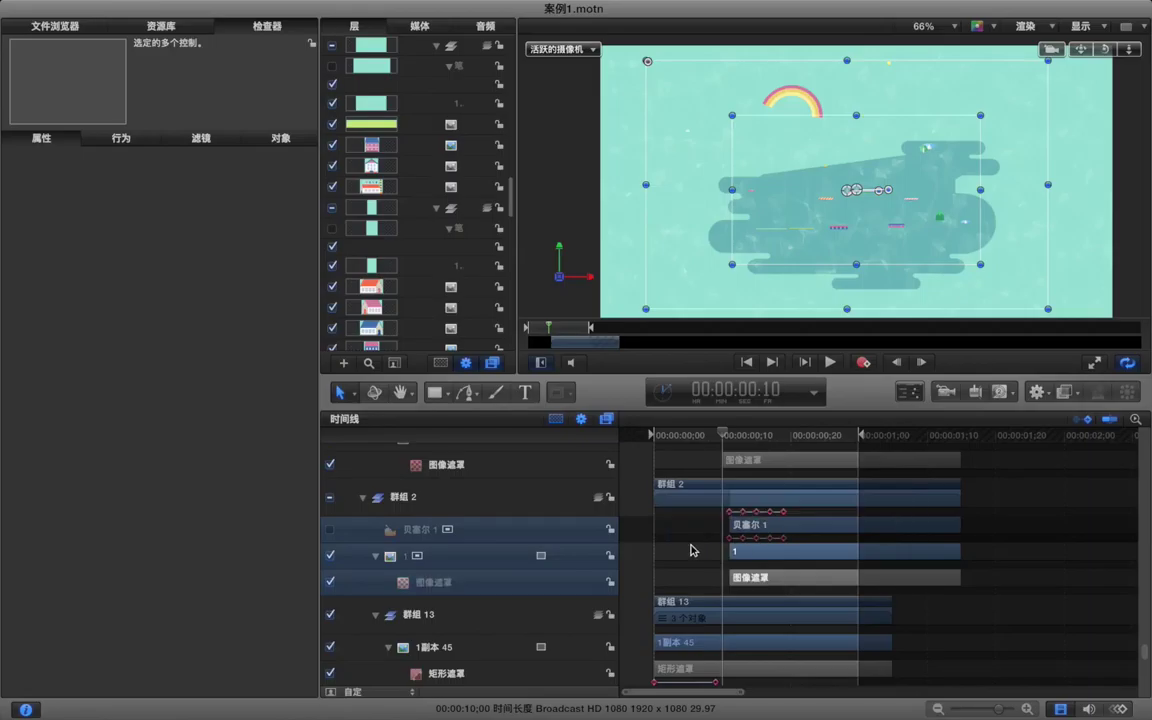
click(690, 550)
drag(692, 487, 720, 488)
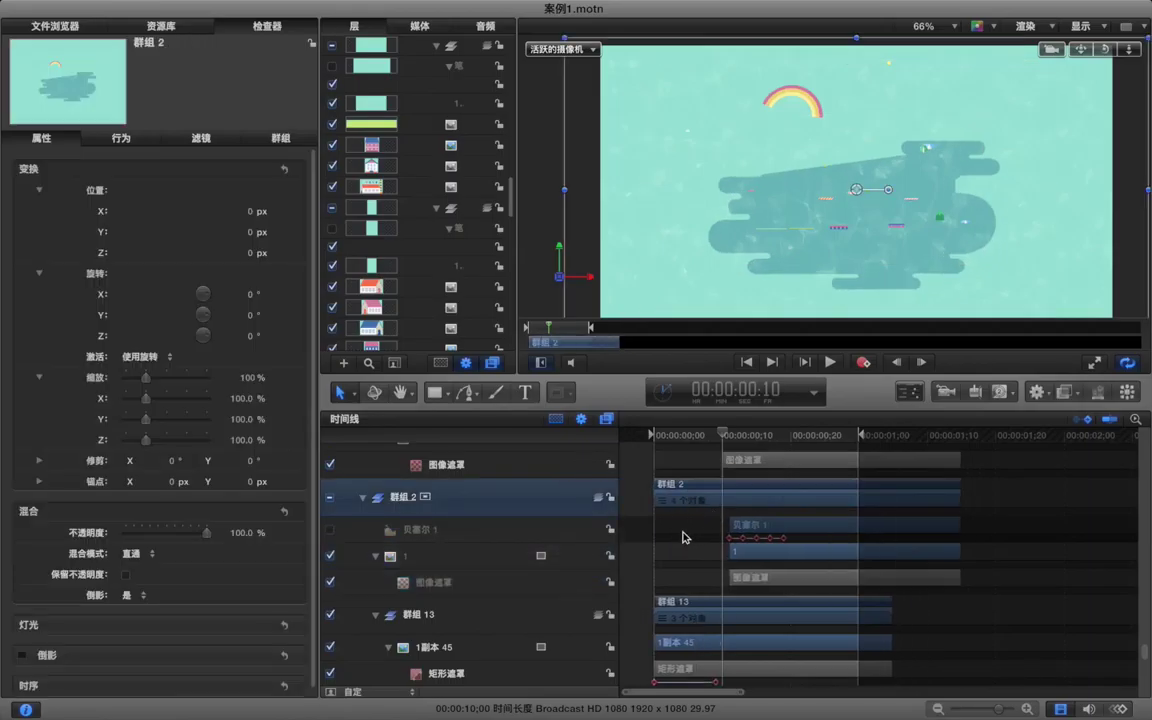
key(Delete)
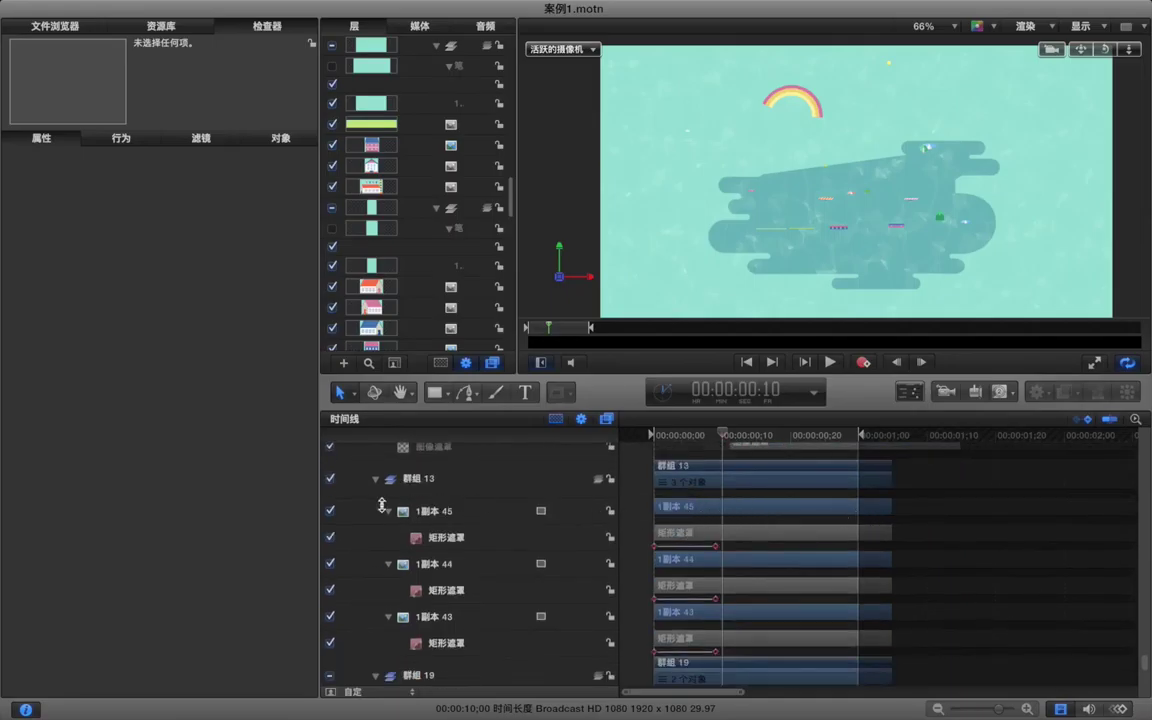
- Collapse layers 1副本 45, 44 and 43 in 群组 13 to hide their rectangle masks on the timeline
click(389, 512)
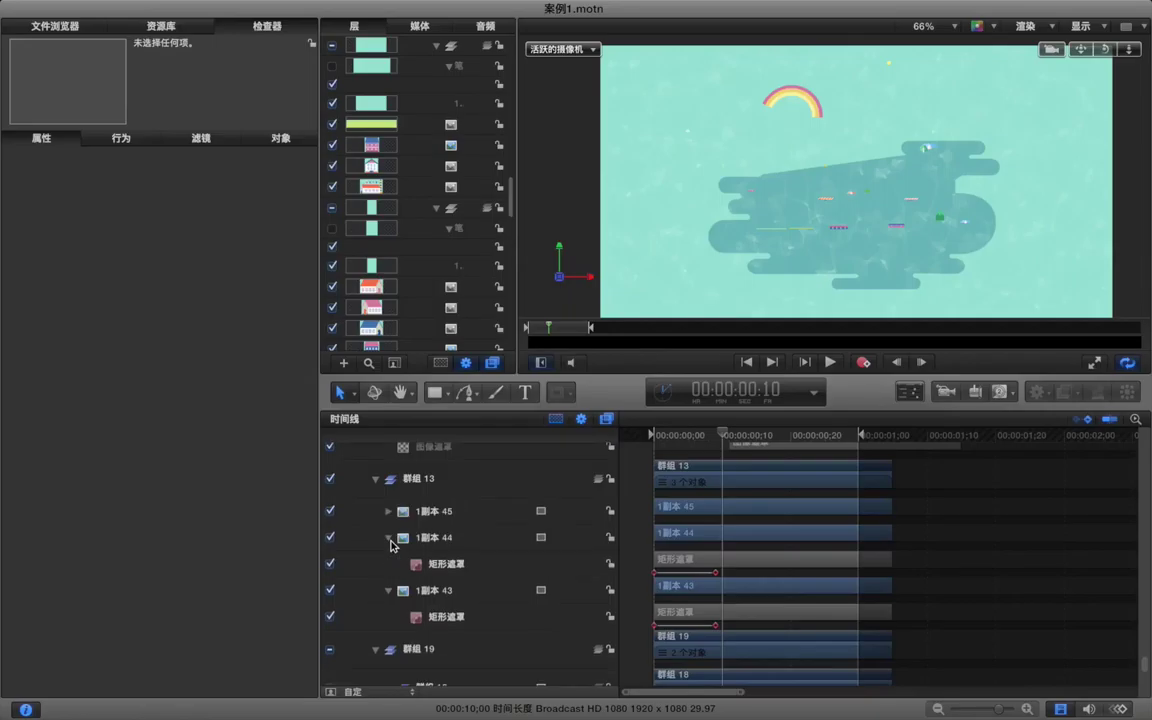
click(389, 538)
click(389, 566)
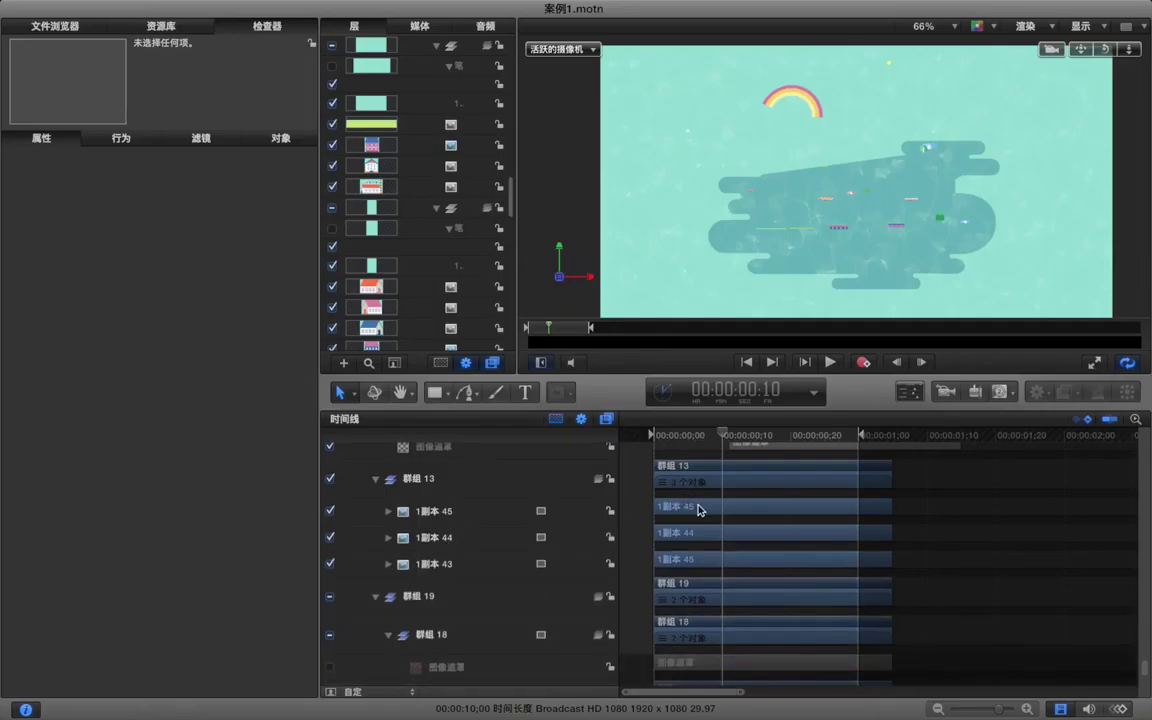
- Stagger layers 1副本 45, 44 and 43 in 群组 13 to start at about frames 11, 14 and 18 respectively
drag(752, 511, 885, 558)
drag(769, 540, 817, 560)
click(742, 527)
click(673, 537)
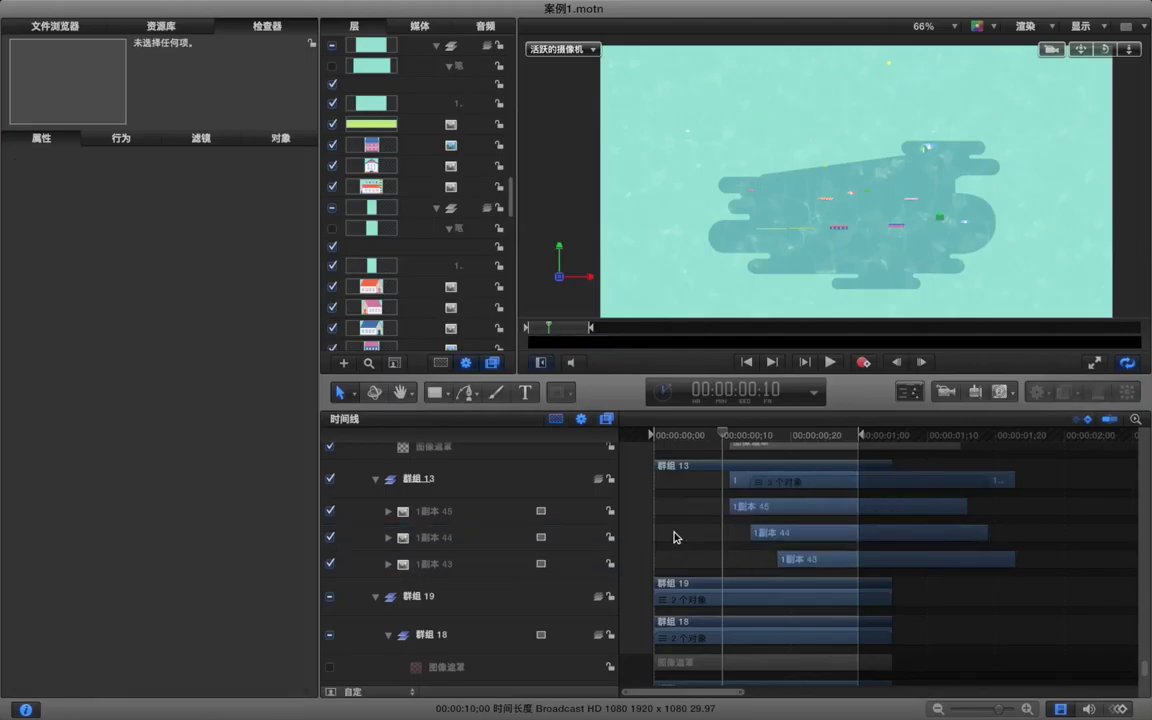
- Play the animation and scrub back to the early frames to review the timing of the 群组 13 layers
key(space)
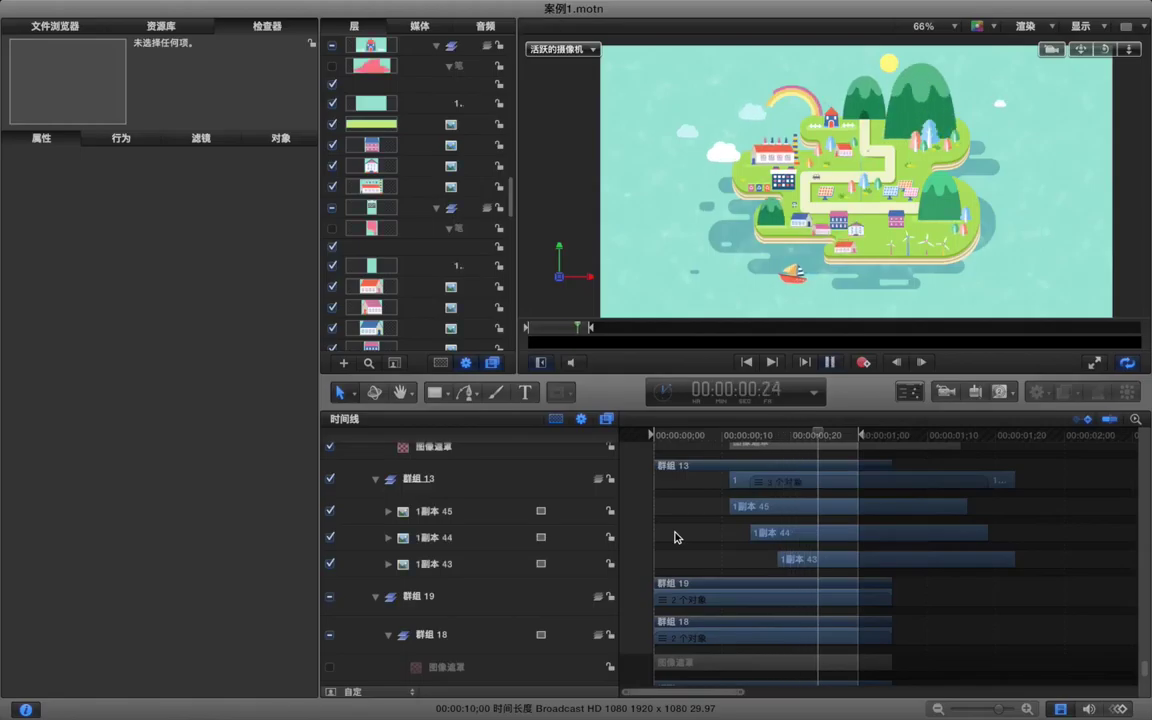
key(space)
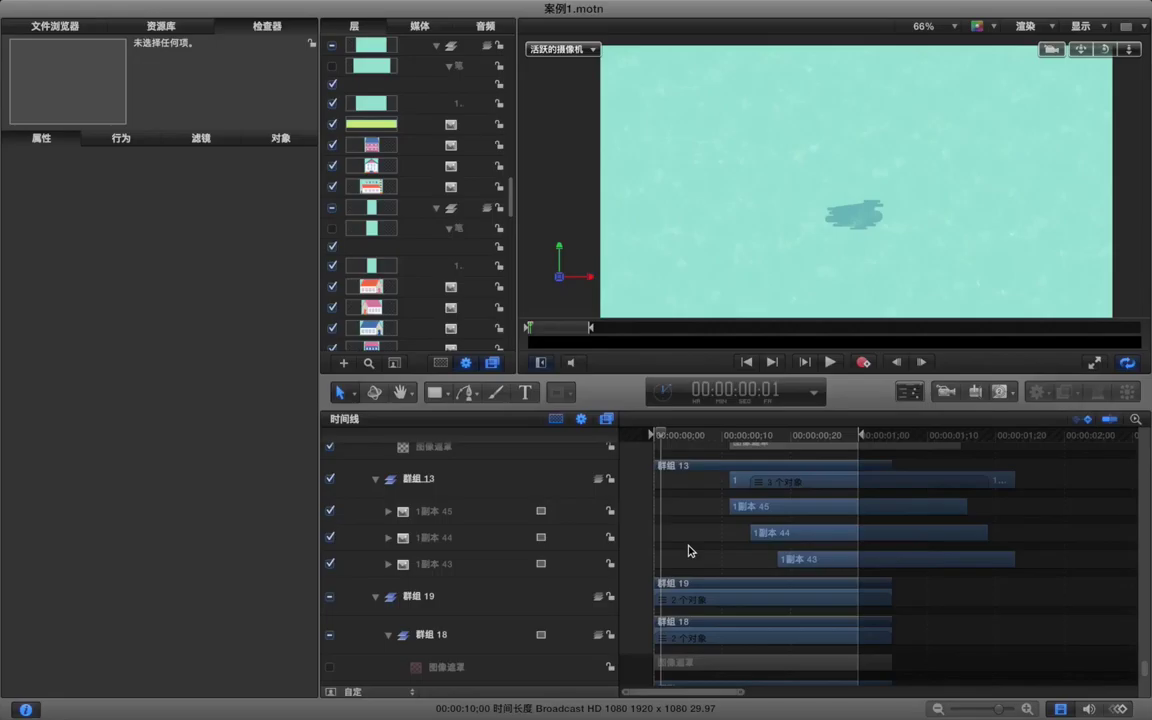
key(space)
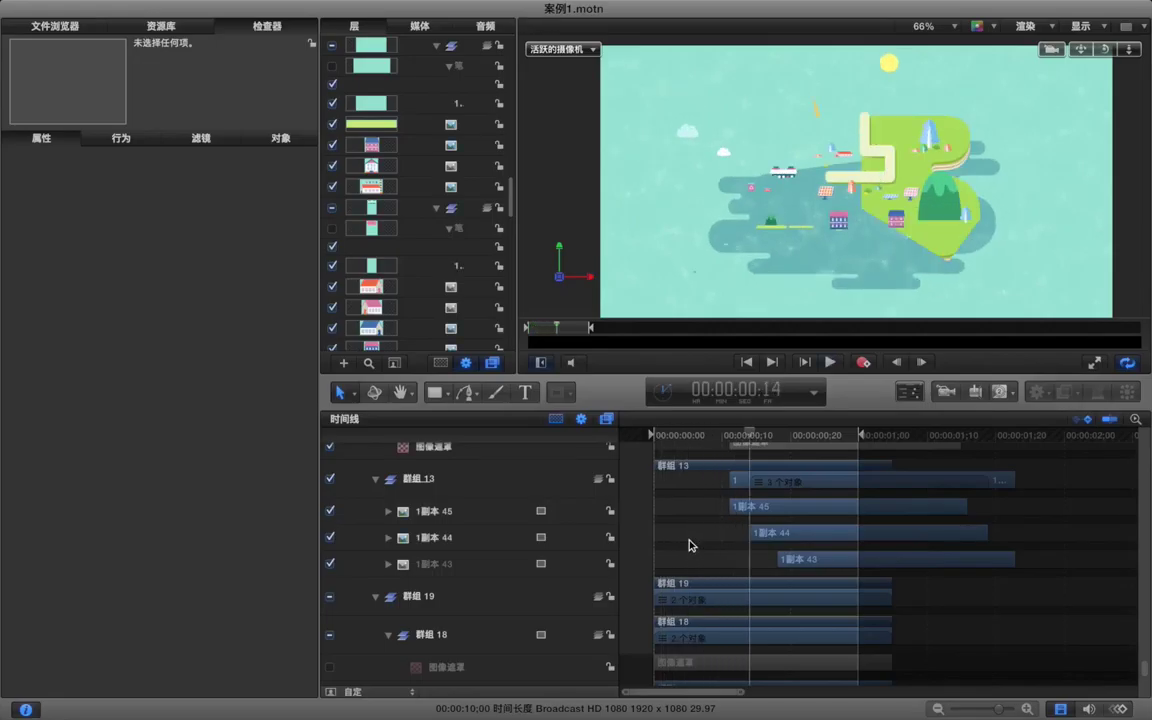
scroll(689, 545, down, 3)
mouse_move(689, 437)
mouse_down()
mouse_move(751, 437)
mouse_move(683, 440)
mouse_up()
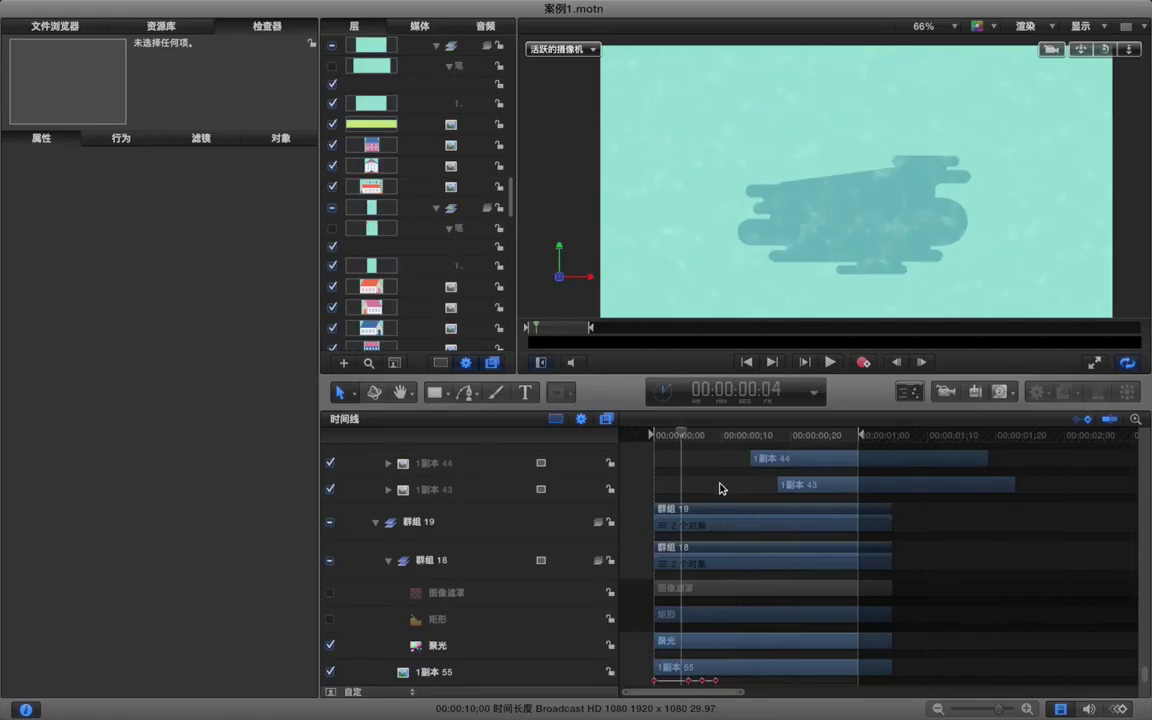
- Select 贝塞尔 1, layer 1 and its image mask in 群组 2 and shift them together back to start at frame 0
scroll(720, 488, up, 5)
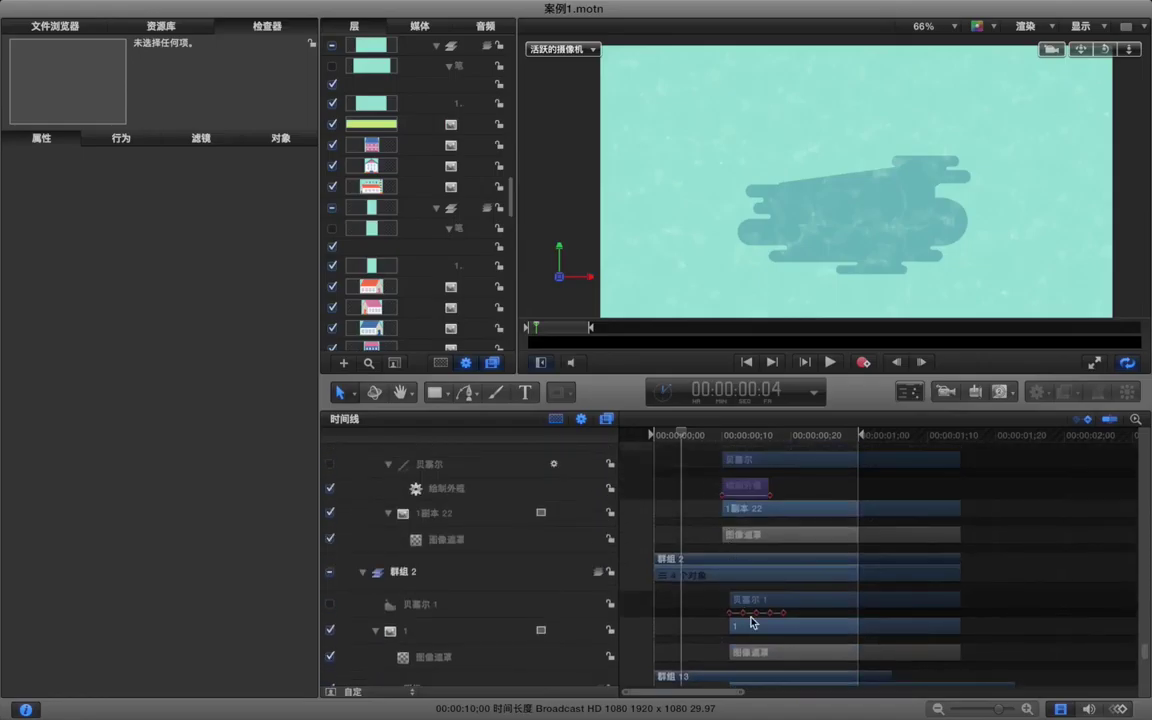
click(755, 602)
drag(723, 605, 713, 653)
click(931, 612)
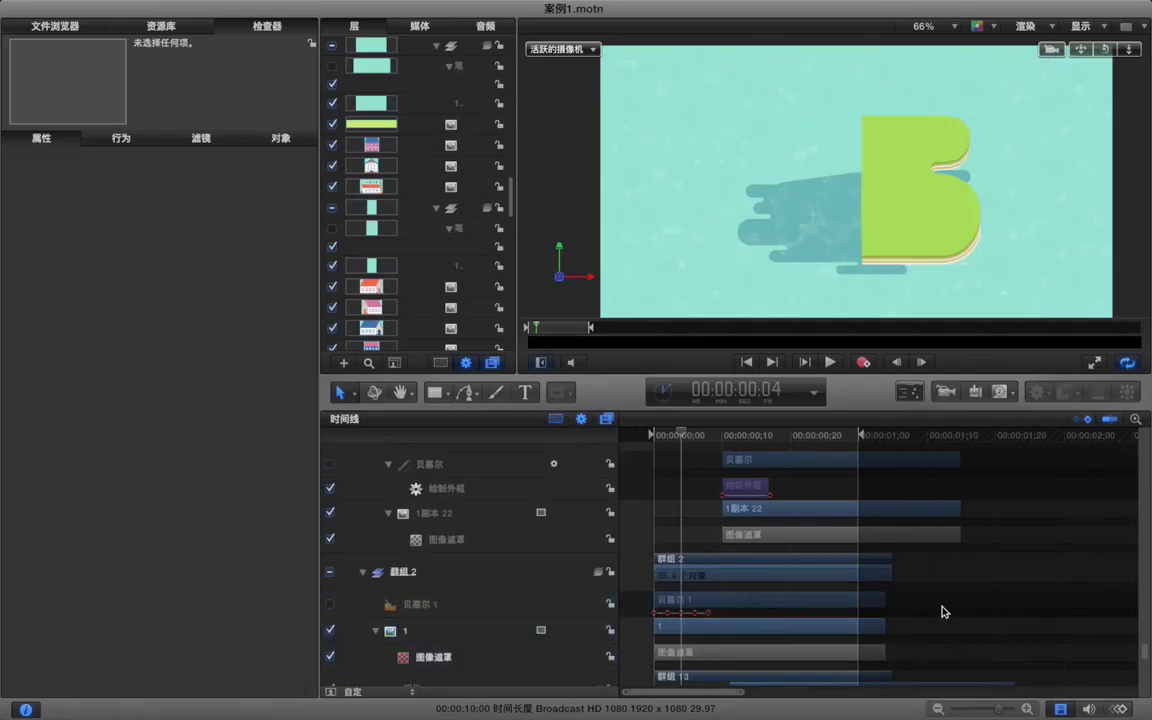
- Shift layer 1副本 55 in 群组 19 to start at about frame 7
scroll(946, 607, down, 5)
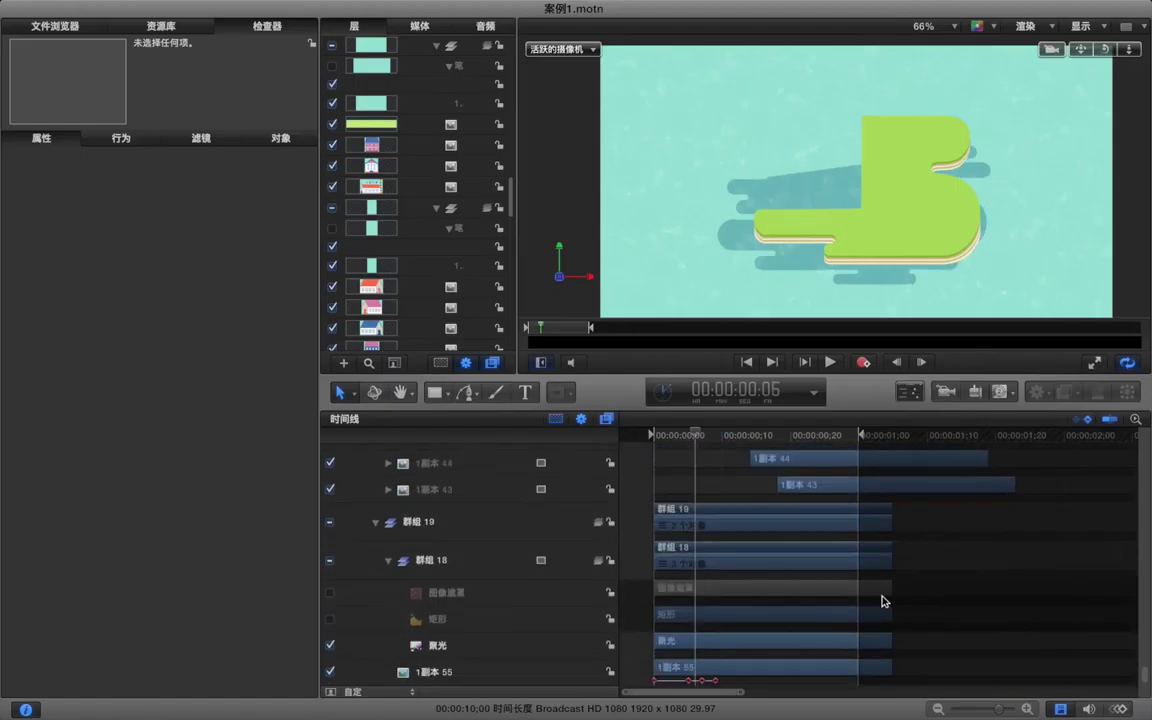
drag(784, 676, 832, 675)
click(931, 594)
- Play the animation twice to review the new island timing, and return to the first frame
key(space)
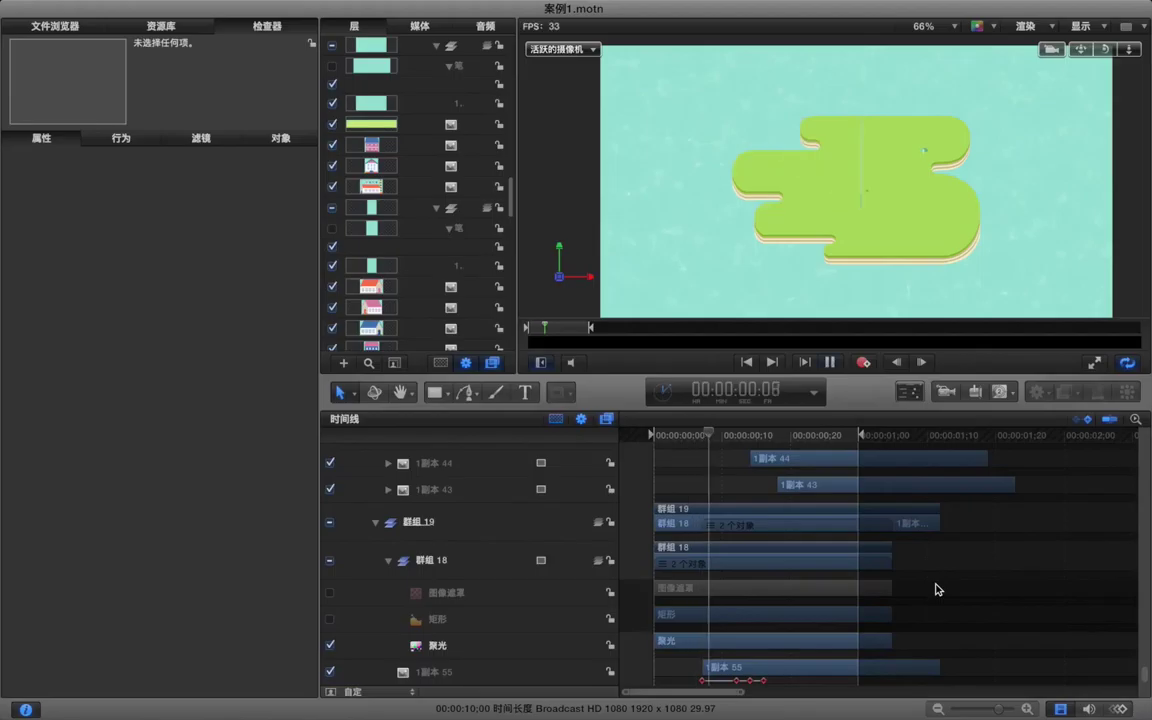
key(space)
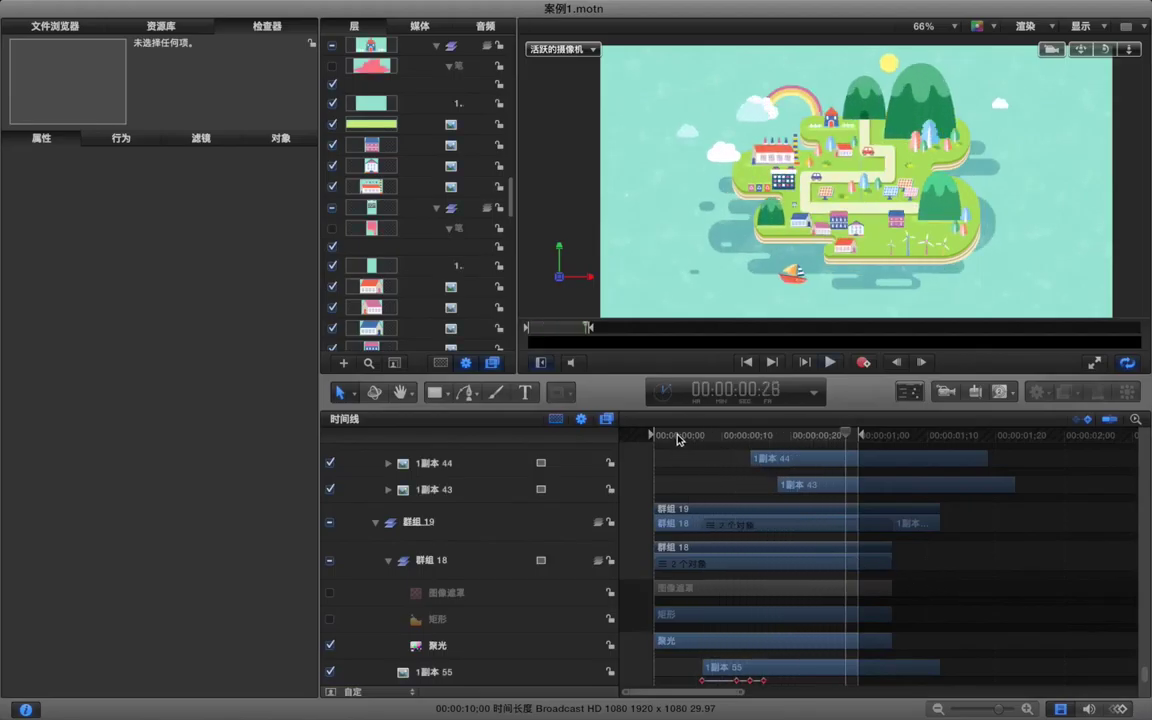
click(646, 438)
key(space)
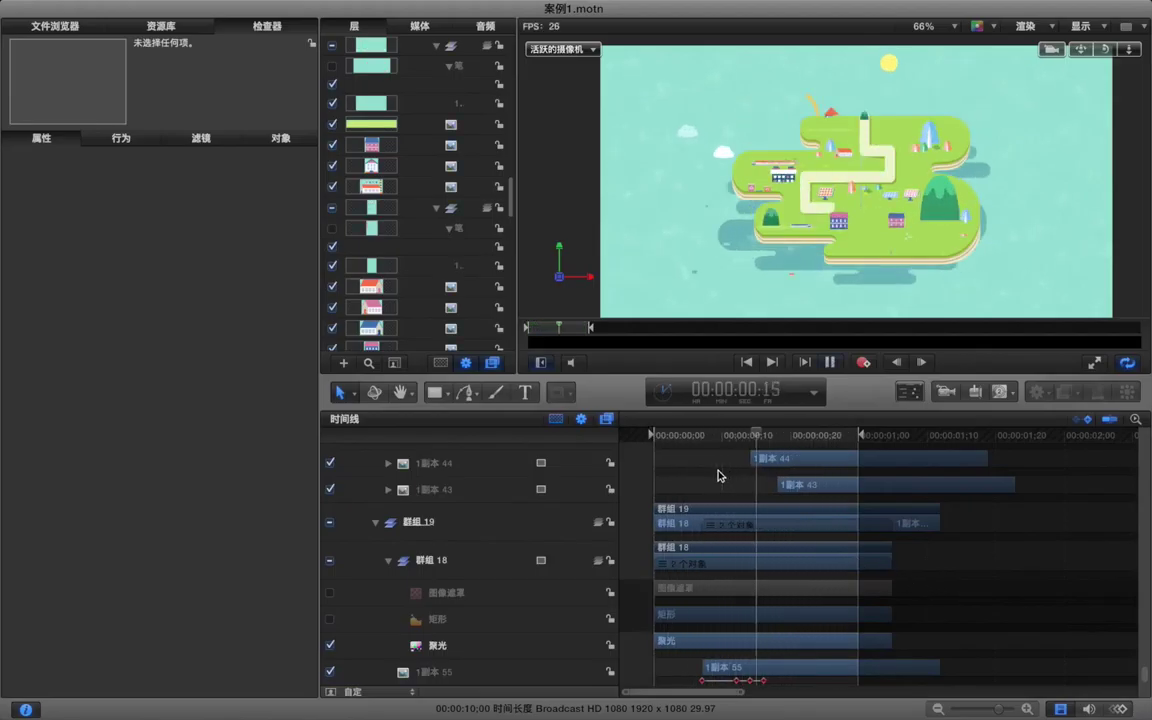
key(space)
drag(723, 437, 614, 441)
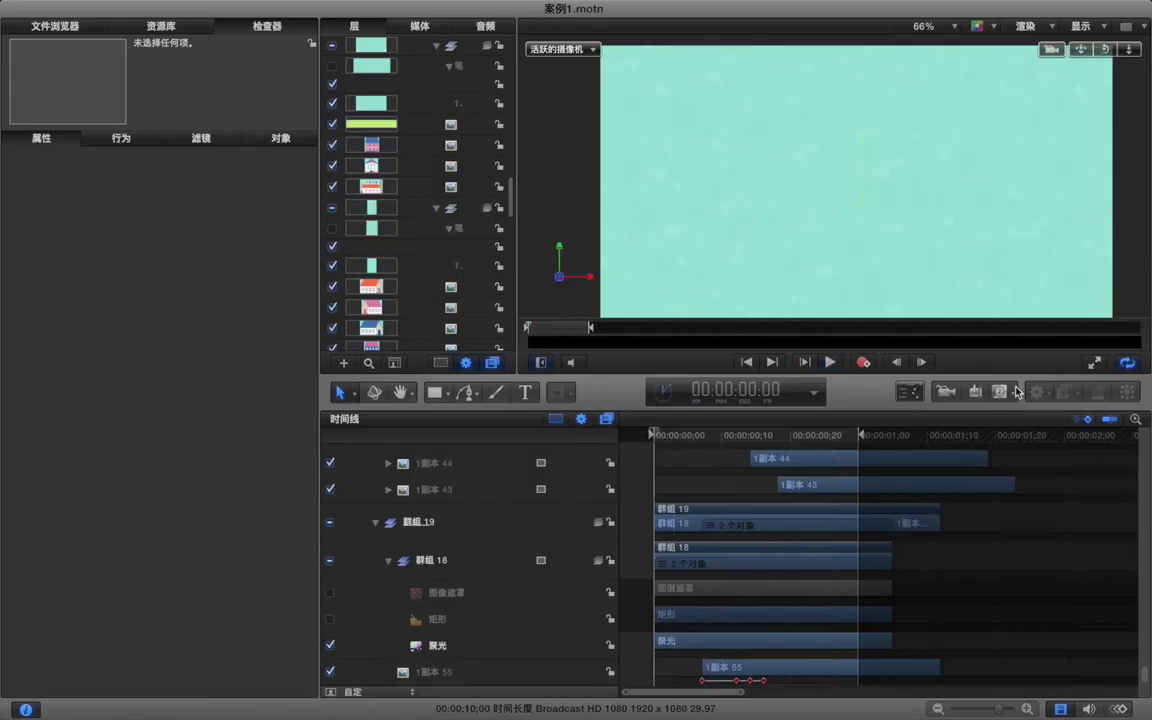
- Enlarge the canvas to full window, fit the view, play the animation for review, and restore the normal layout
click(1094, 364)
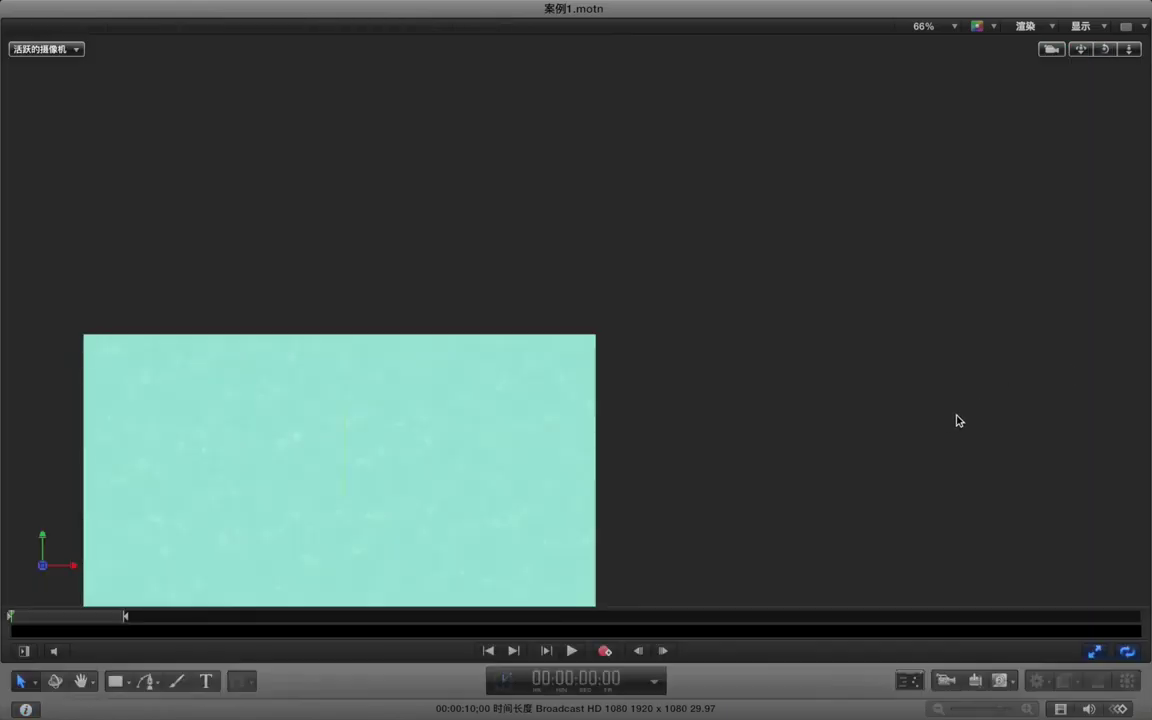
key(shift+z)
key(space)
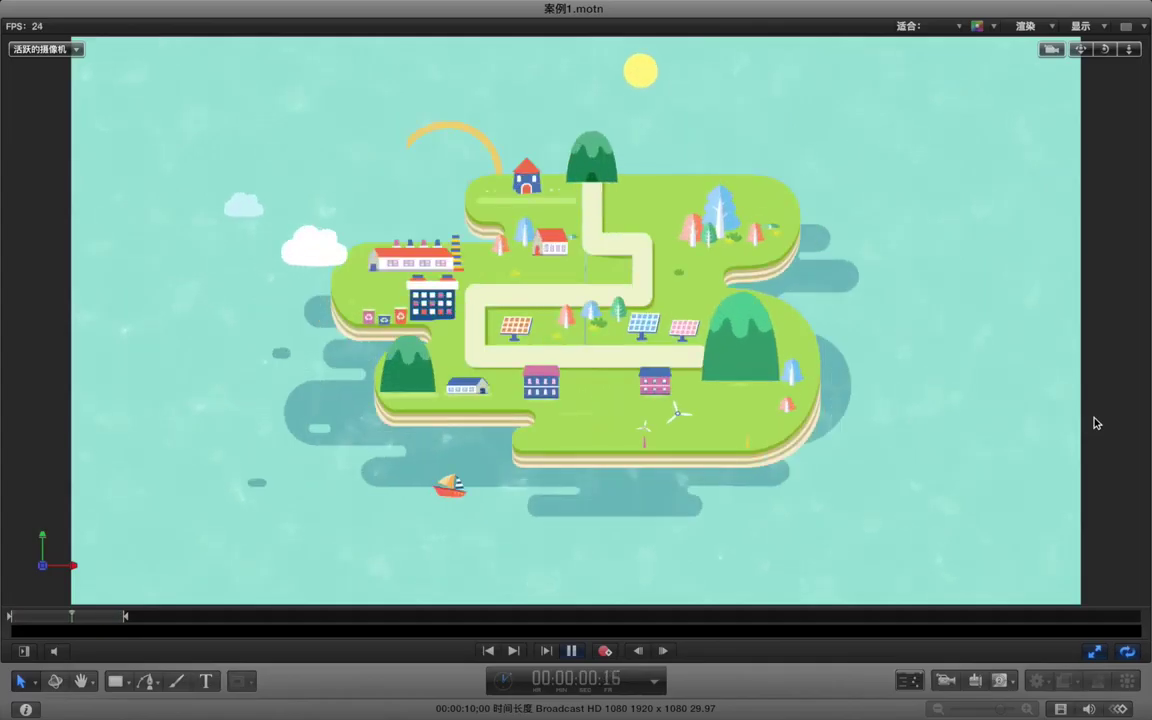
key(space)
key(Home)
click(1097, 652)
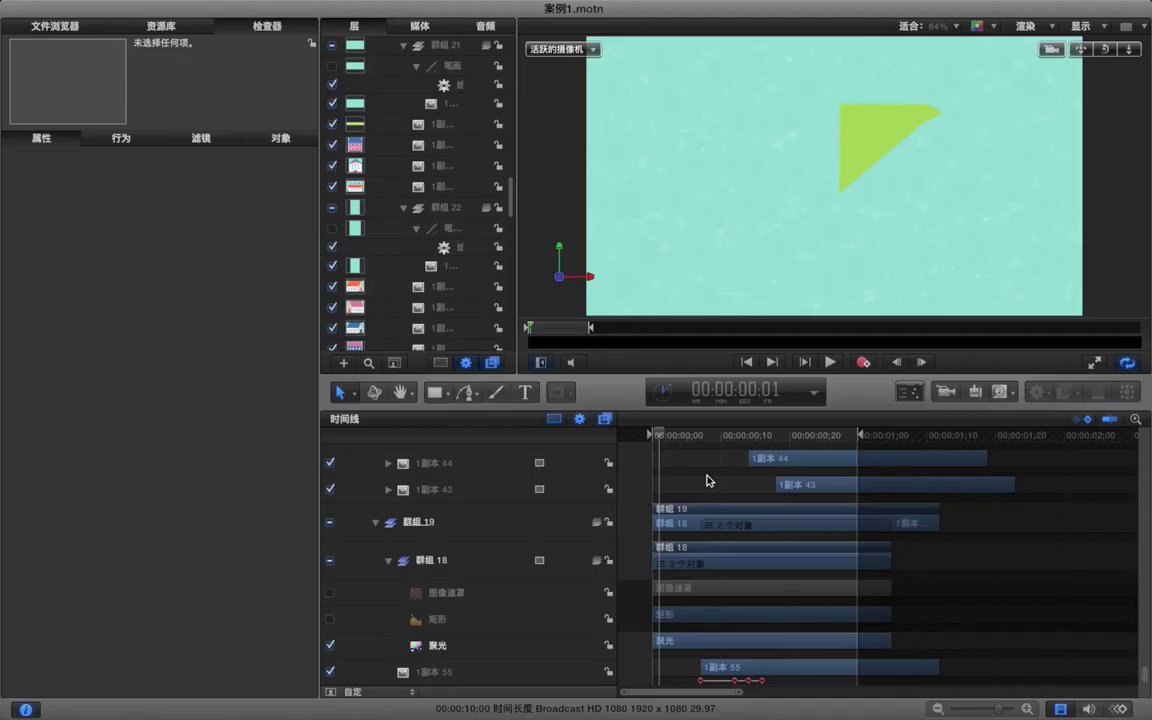
- Trim the end of layer 1's image mask in 群组 2 to frame 8, where the island is fully drawn
scroll(707, 481, right, 2)
scroll(707, 481, up, 1)
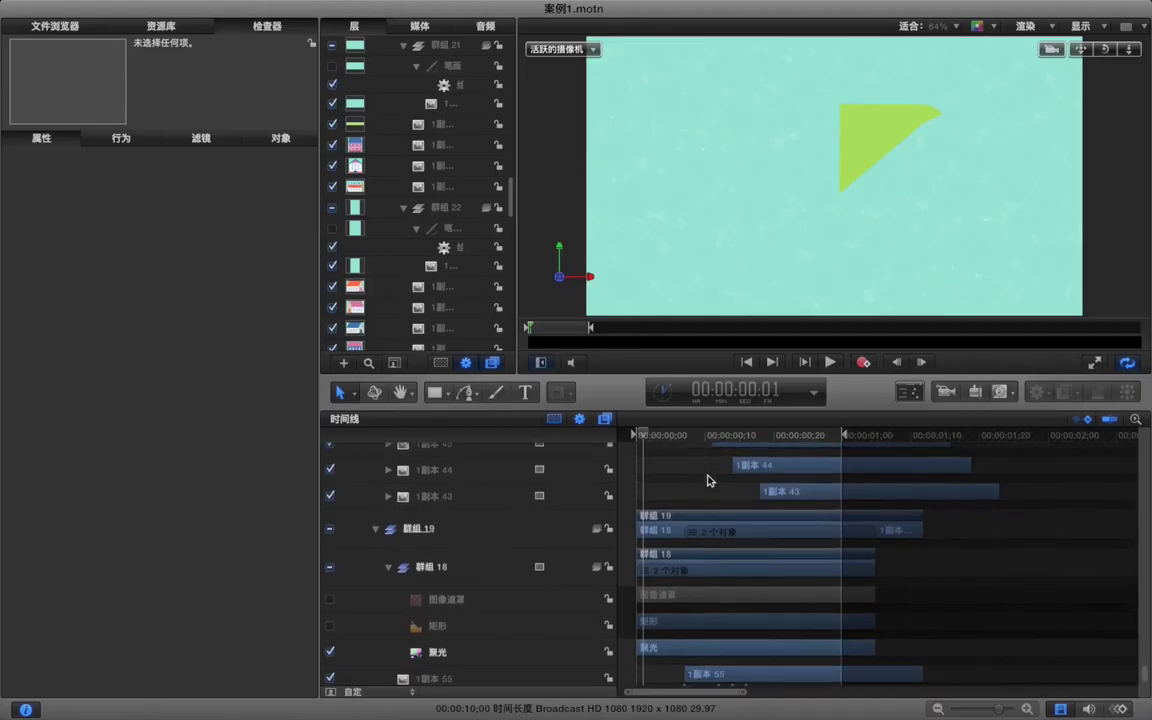
scroll(707, 481, down, 1)
drag(681, 438, 712, 440)
scroll(710, 469, up, 6)
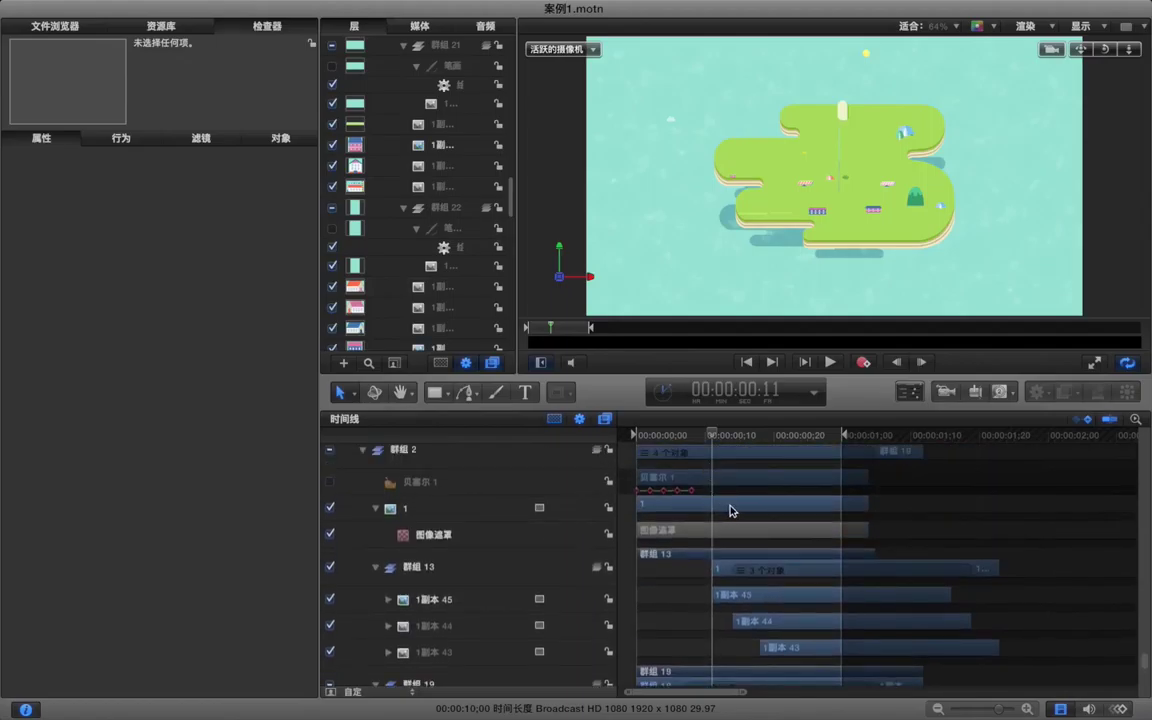
key(Left)
key(Left)
key(Left)
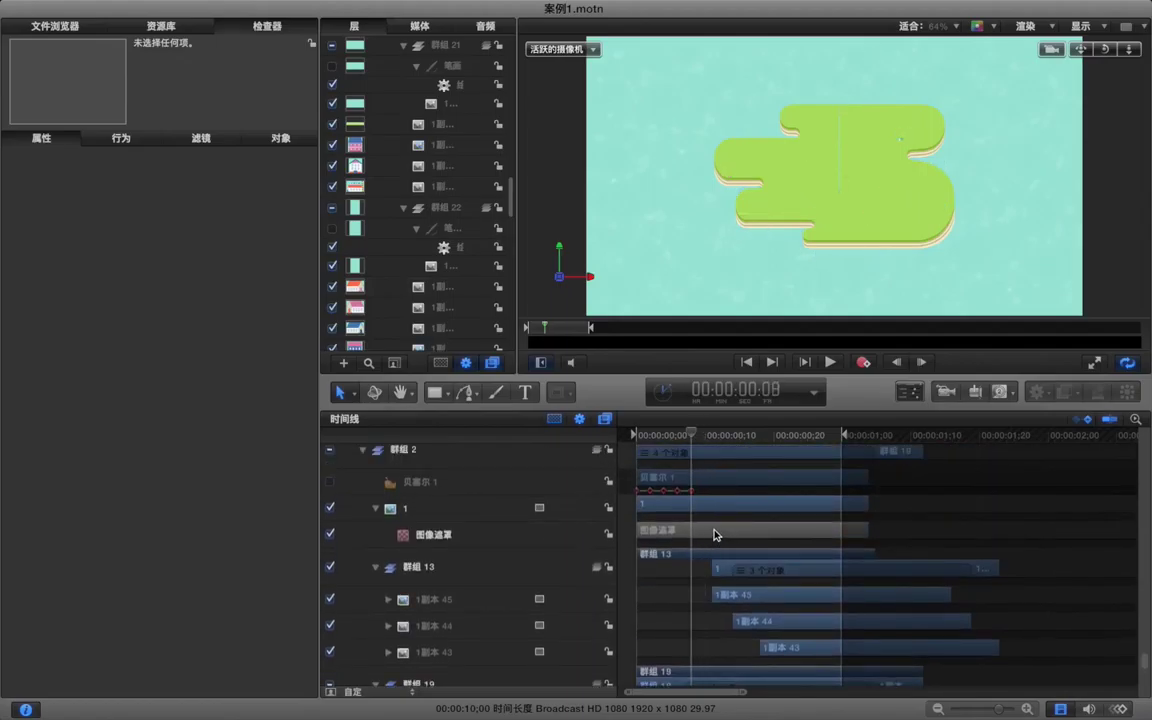
click(716, 535)
key(o)
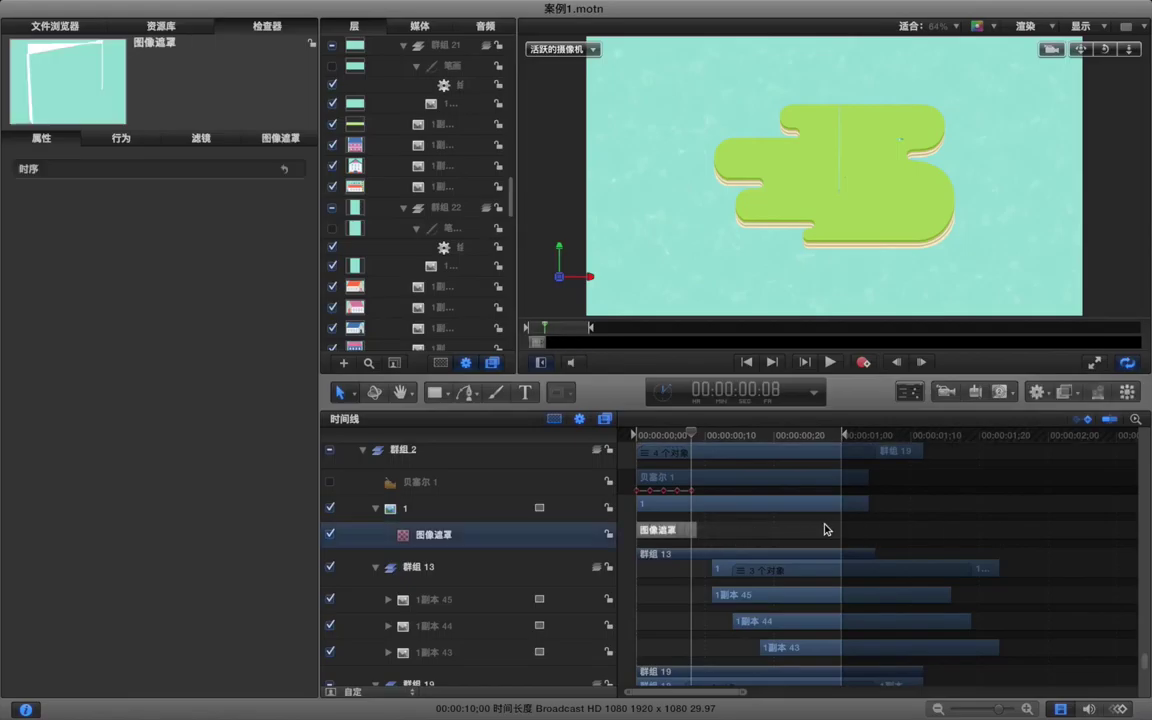
click(743, 530)
- Step through the frames around frame 8 and play the animation to check the trimmed mask
key(Right)
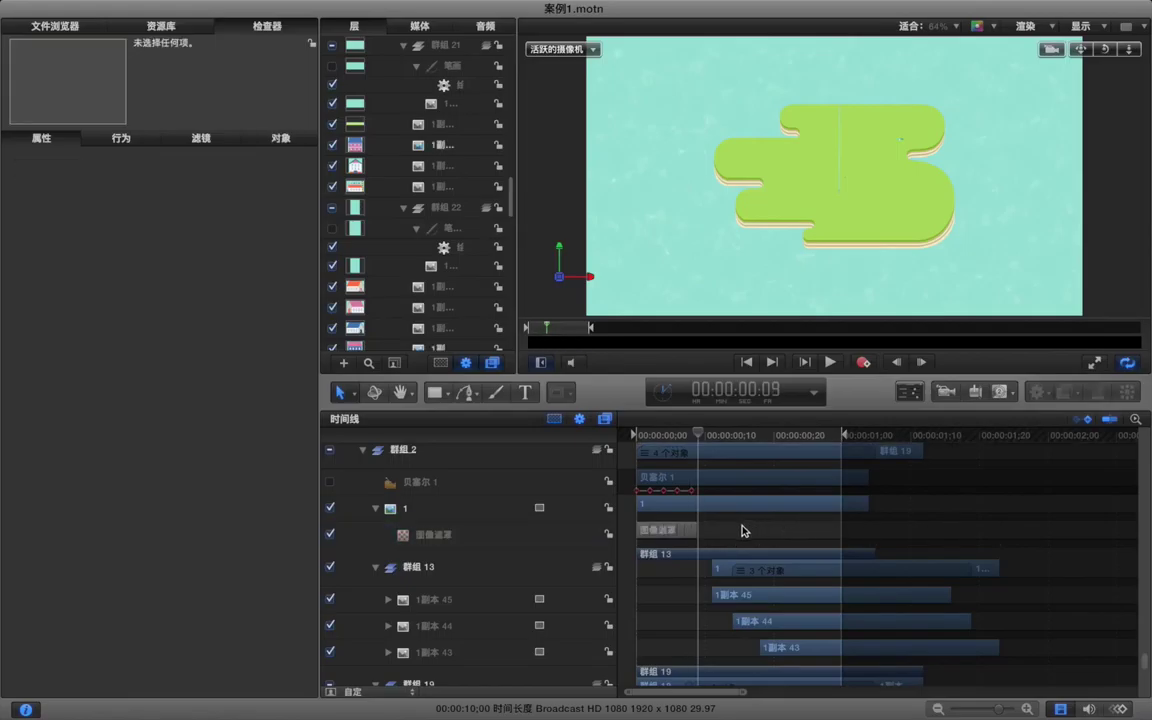
key(Left)
key(Left)
key(Right)
key(Right)
key(space)
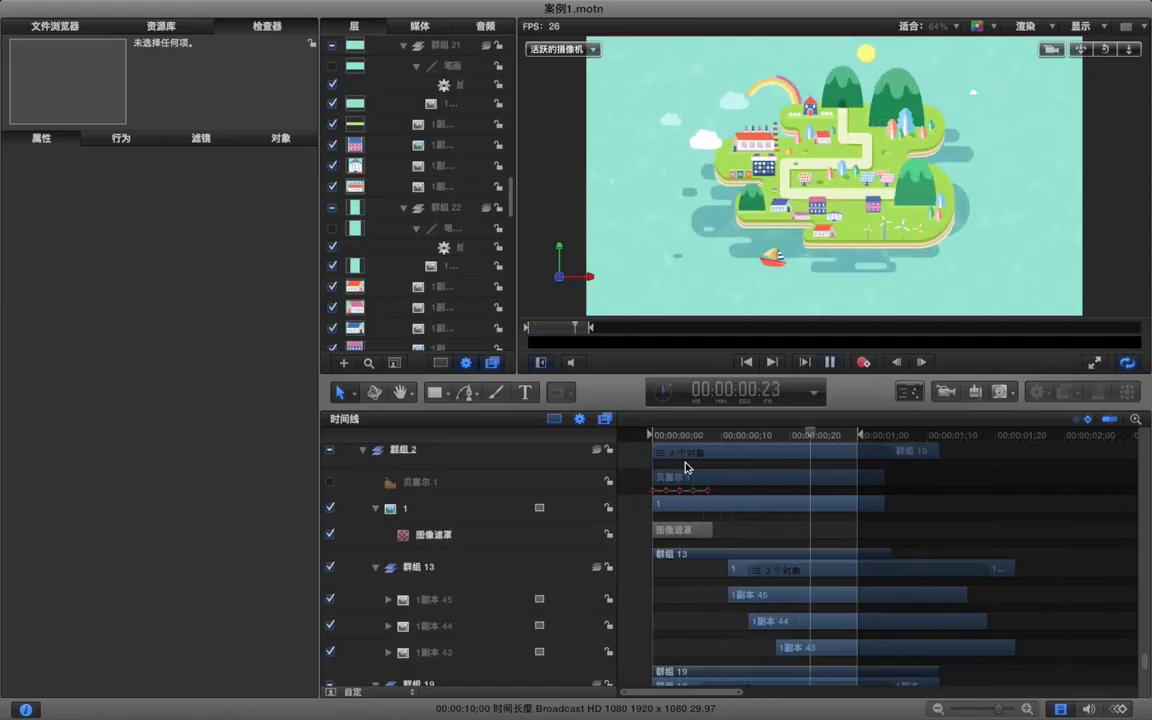
key(space)
- Step back and forth between about frames 8 and 13 to examine when the road starts drawing on the island
drag(707, 443, 741, 436)
scroll(764, 483, up, 3)
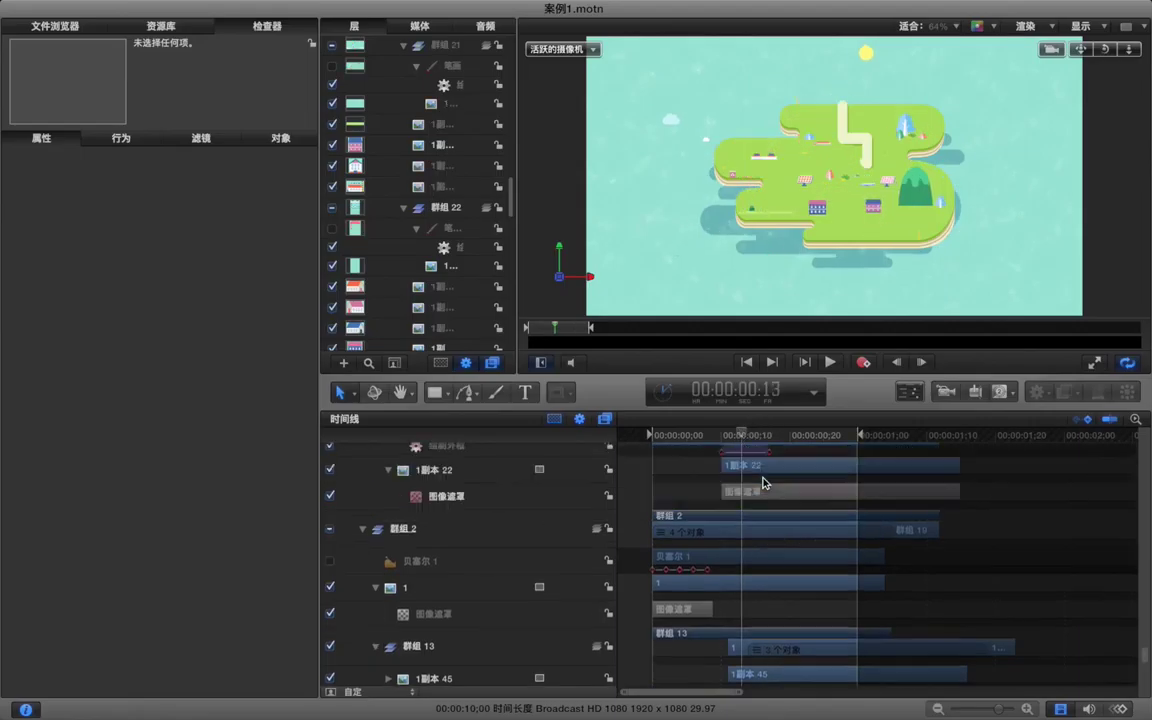
scroll(763, 483, up, 3)
key(Left)
key(Left)
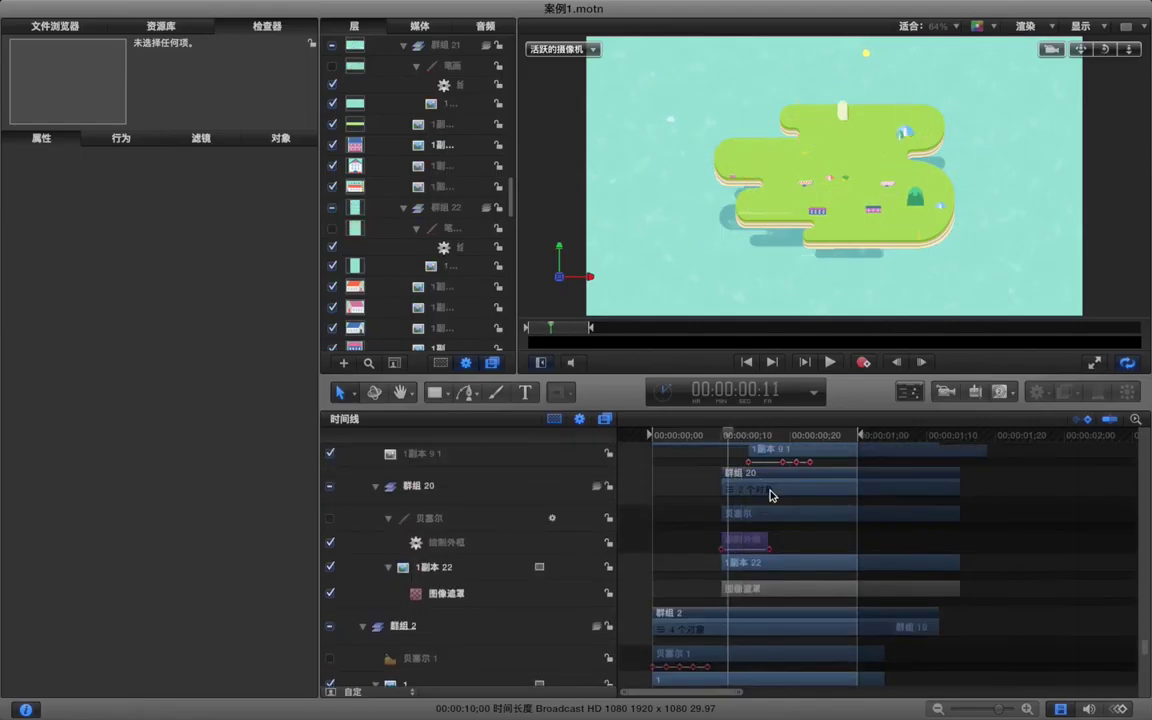
key(Left)
key(Left)
key(Left)
scroll(770, 495, up, 1)
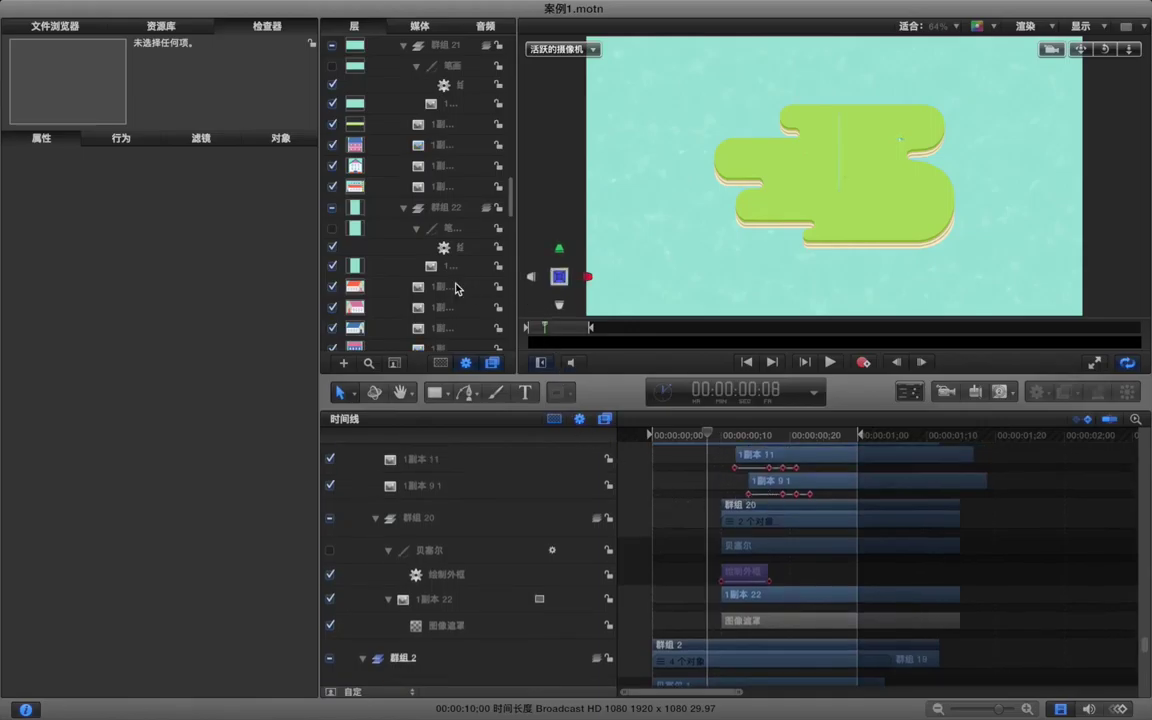
key(Right)
key(Right)
key(Right)
key(Right)
- Toggle 群组 20's visibility to identify it as the road, and shift the group to start at about frame 7
click(486, 517)
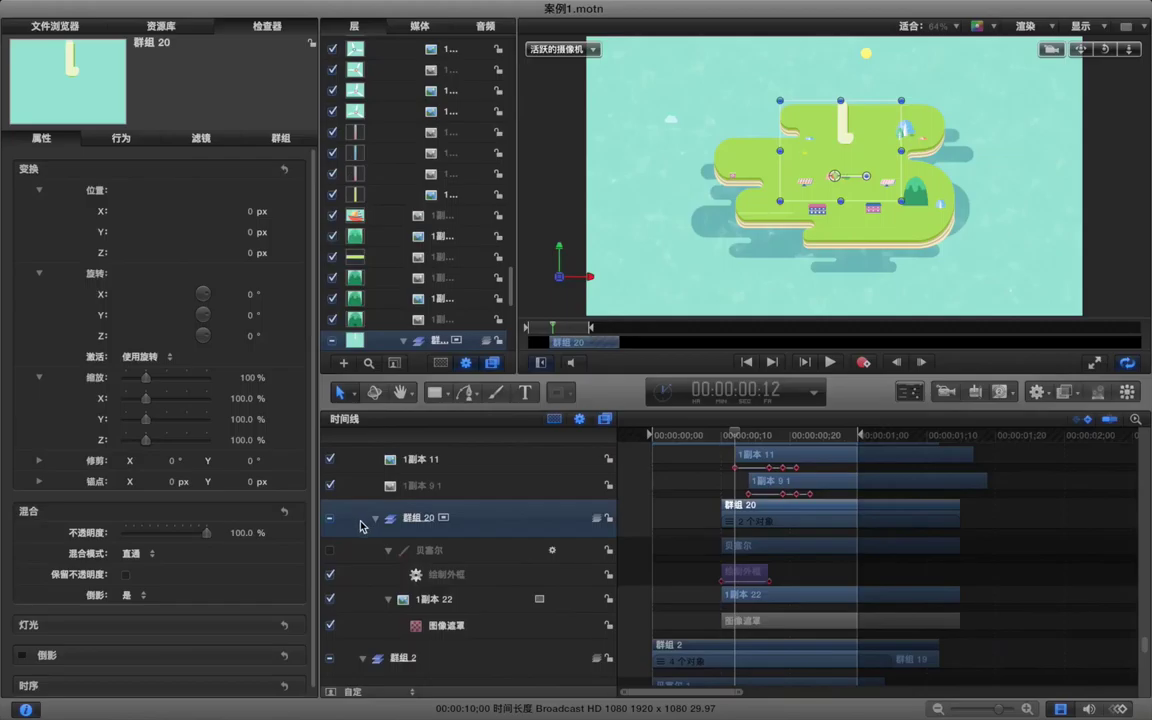
click(330, 519)
click(330, 519)
key(Left)
key(Left)
key(Left)
key(Left)
key(Left)
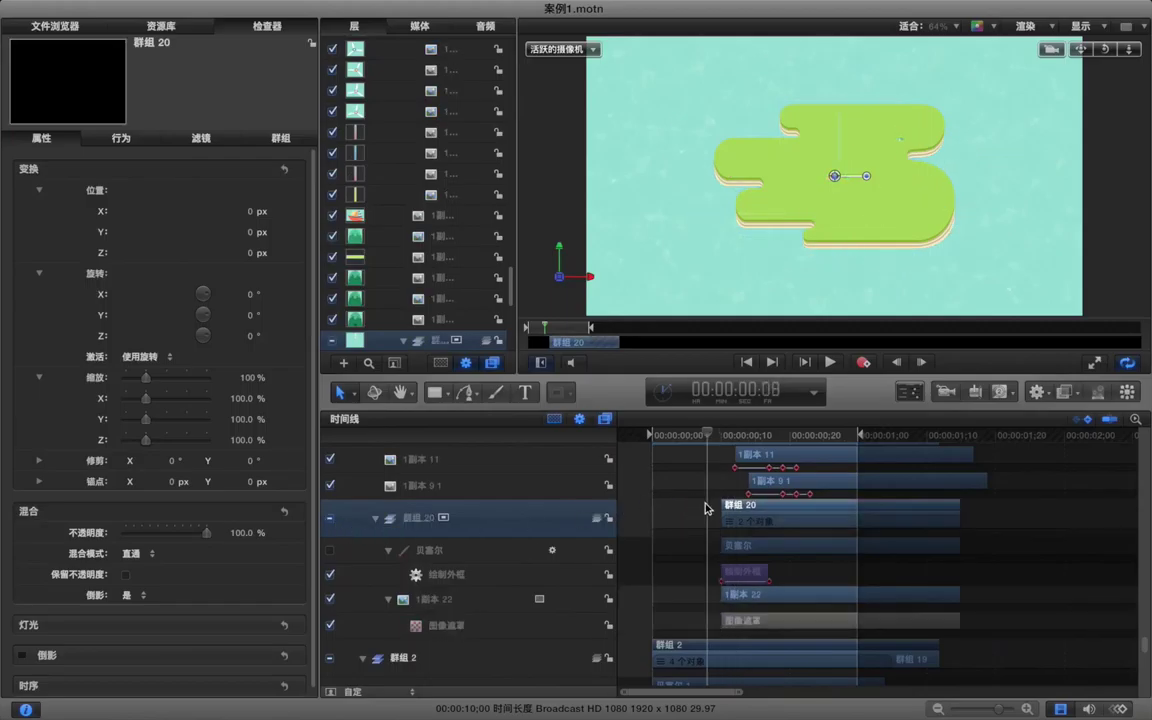
mouse_move(727, 511)
mouse_down()
mouse_move(660, 511)
mouse_move(711, 512)
mouse_up()
click(680, 490)
- Extend the 绘制外框 behavior in 群组 20 to end at about frame 23 and replay the animation
key(space)
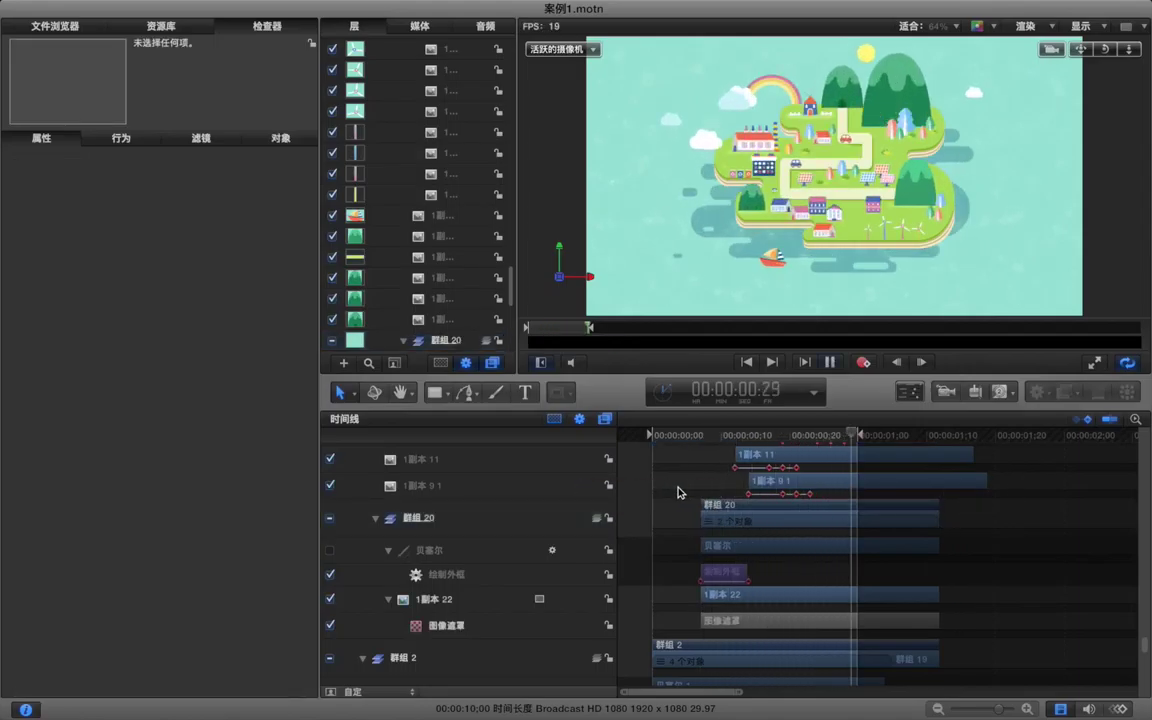
click(744, 578)
drag(744, 574, 815, 573)
click(702, 460)
click(692, 439)
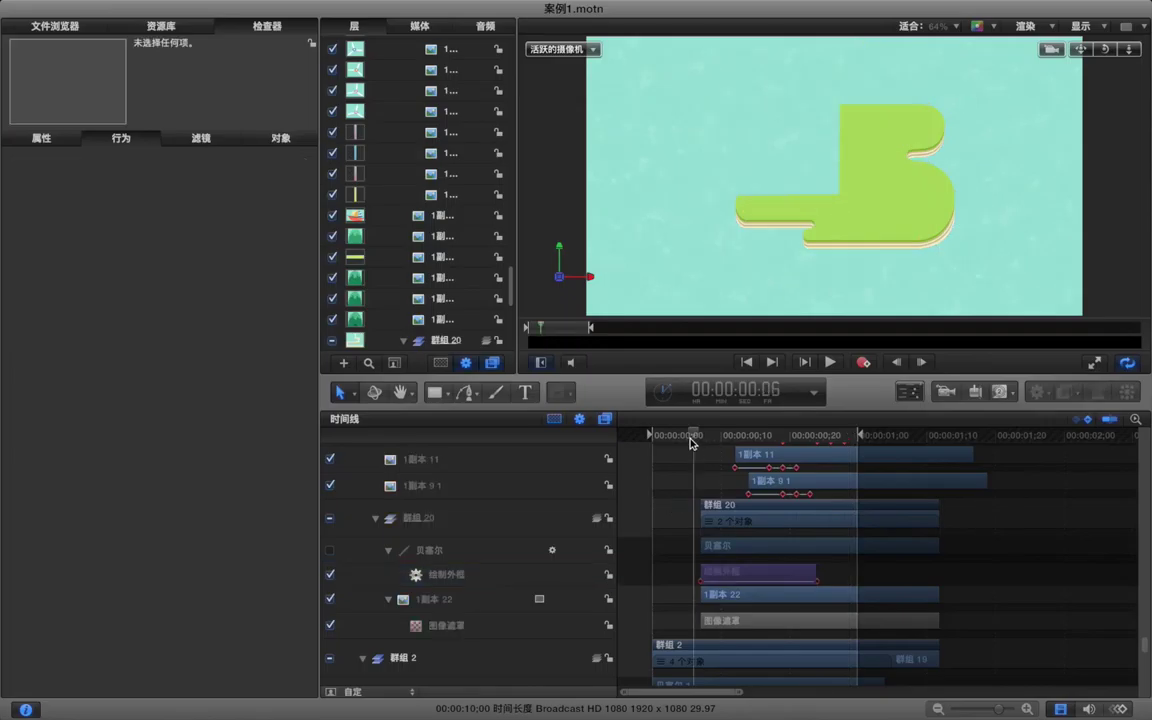
key(space)
key(space)
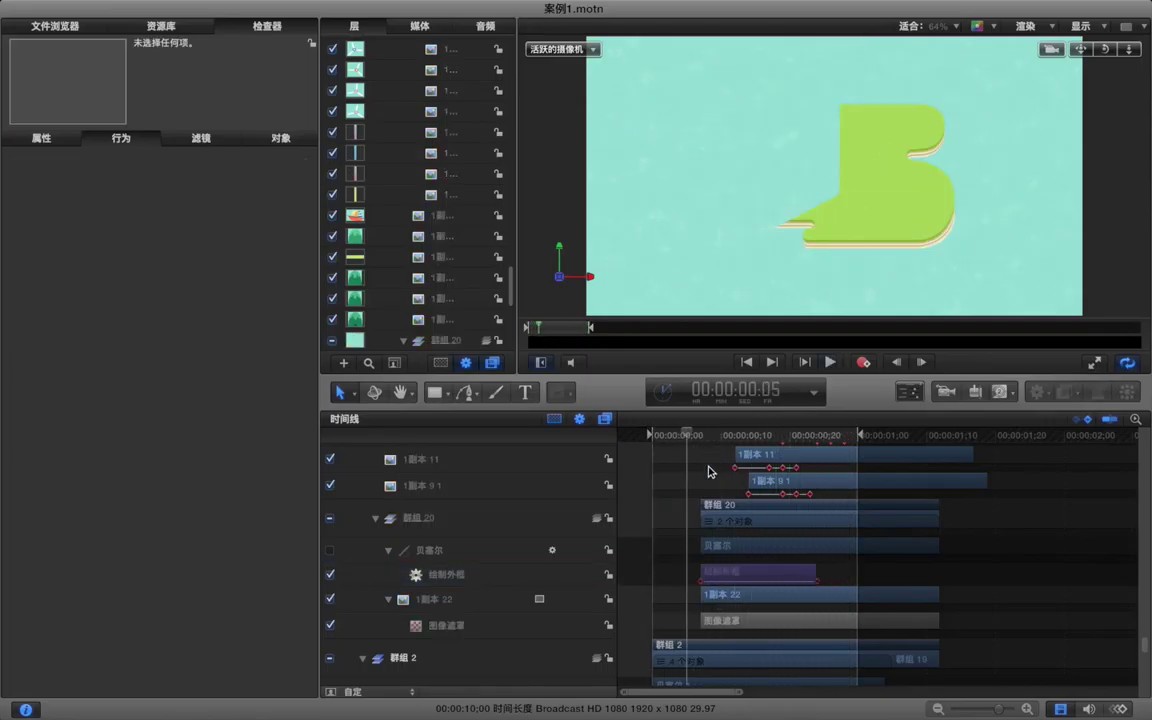
- Widen the timeline's time range and extend the play range's end to 00:00:02:12
drag(861, 438, 1040, 441)
drag(1033, 498, 1033, 500)
drag(997, 712, 984, 710)
click(884, 440)
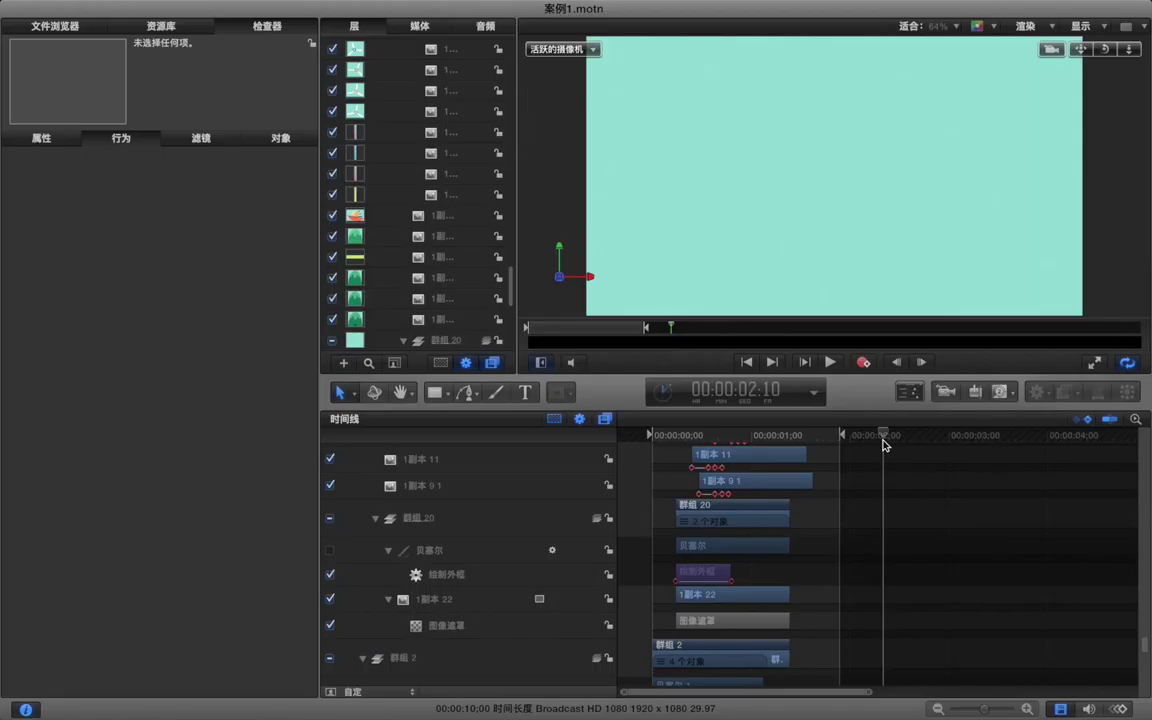
drag(881, 439, 889, 439)
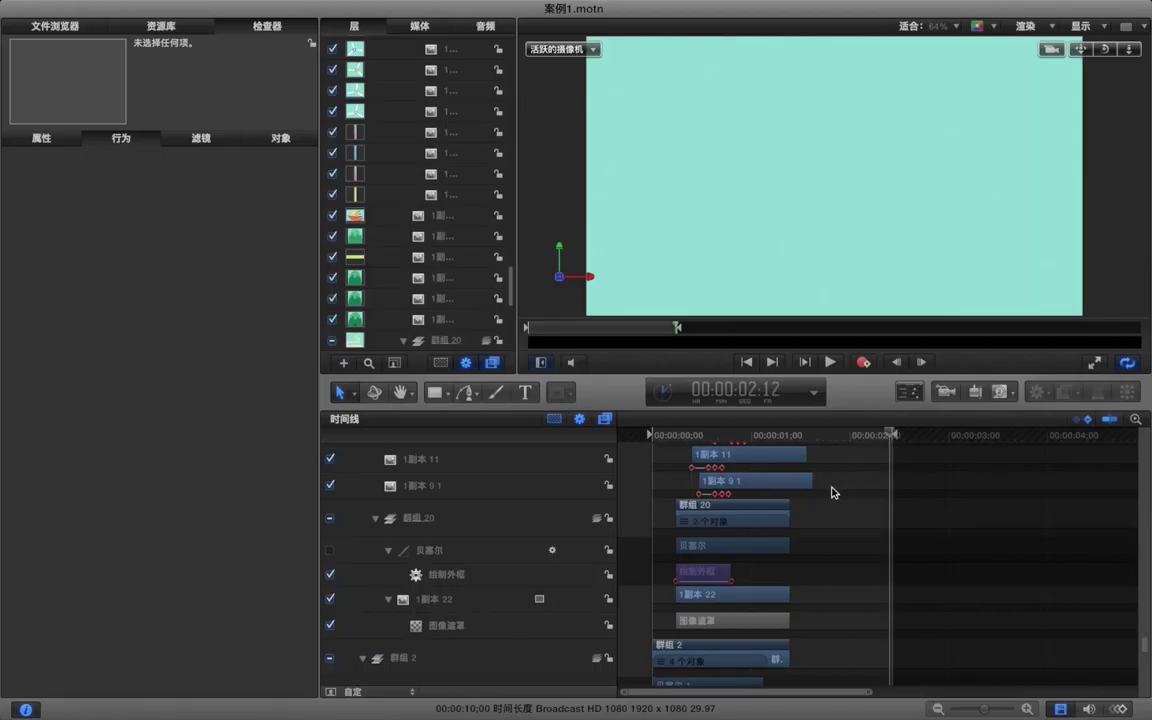
- Extend the ends of the 贝塞尔 path, 1副本 22 and its image mask in 群组 20, and layer 1副本 9 1, to 00:00:02:12
click(771, 549)
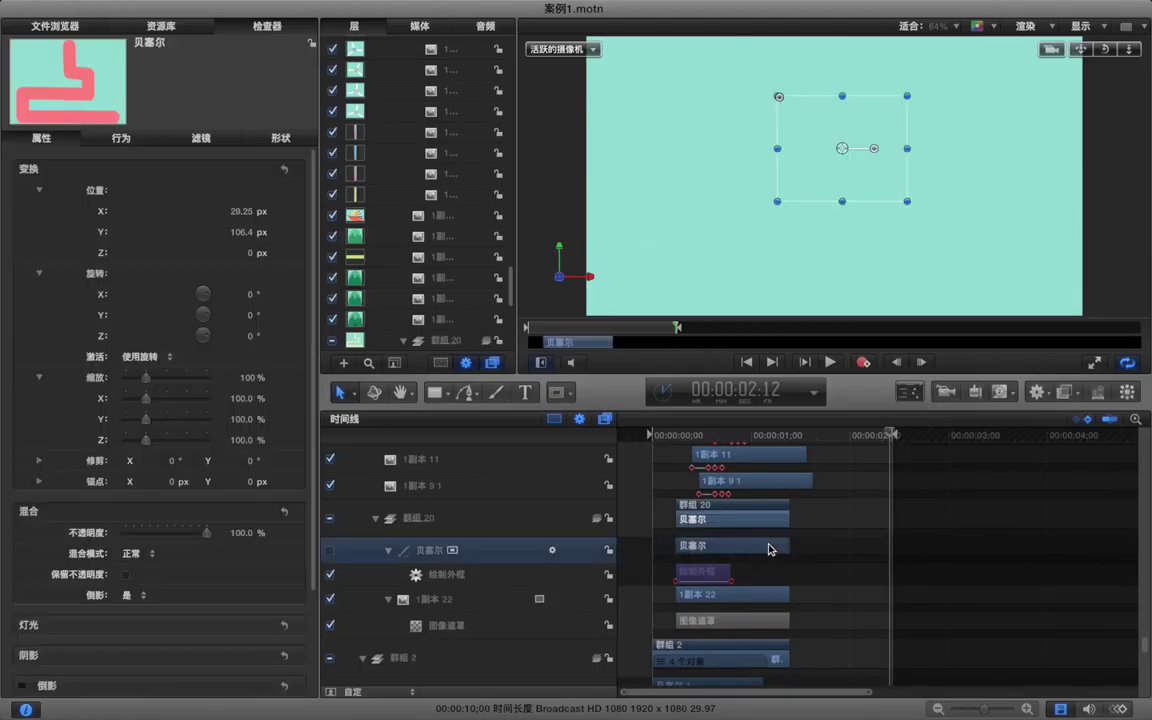
key(o)
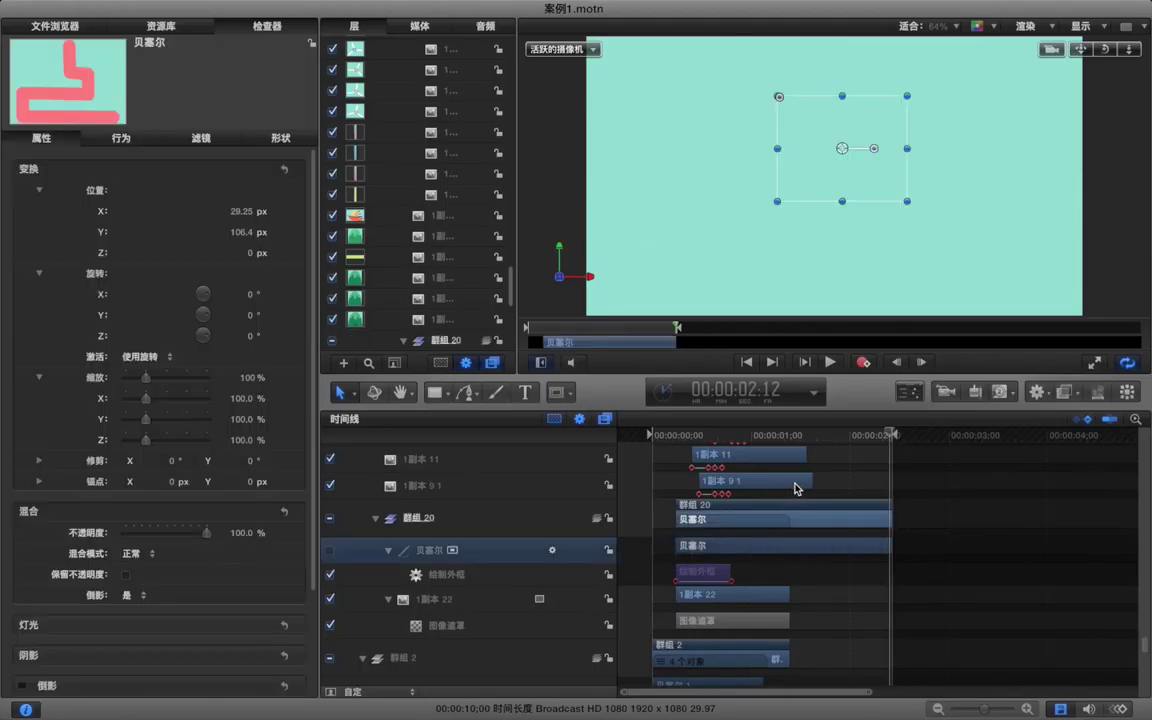
click(795, 484)
key(o)
drag(807, 597, 784, 624)
key(o)
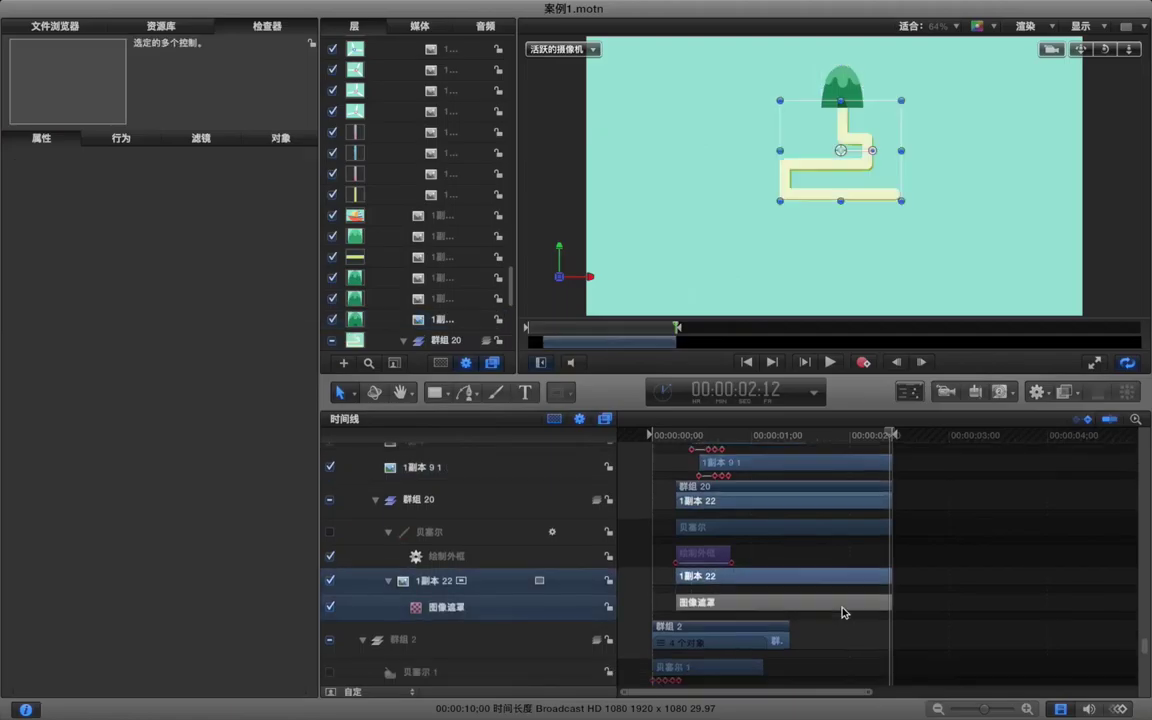
scroll(843, 612, down, 3)
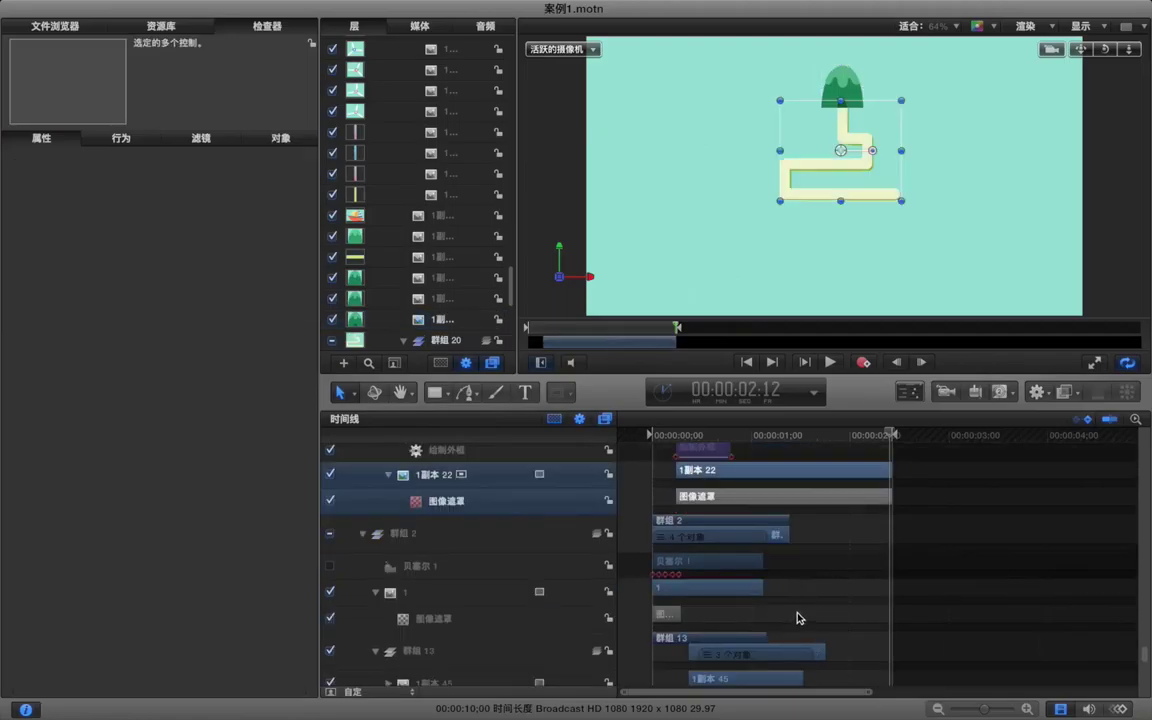
- Extend the ends of 贝塞尔 1 and layer 1 in 群组 2, and of 1副本 45, 44 and 43 in 群组 13, to 00:00:02:12
drag(785, 603, 746, 563)
key(o)
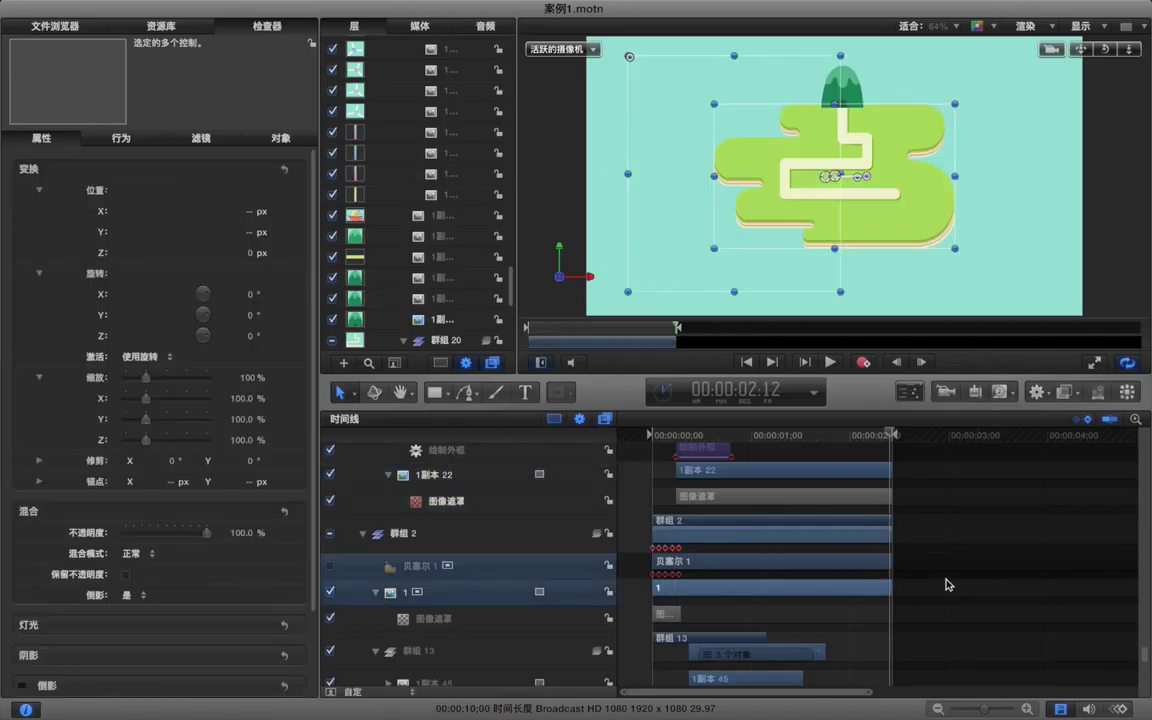
scroll(948, 585, down, 4)
drag(848, 530, 789, 599)
key(o)
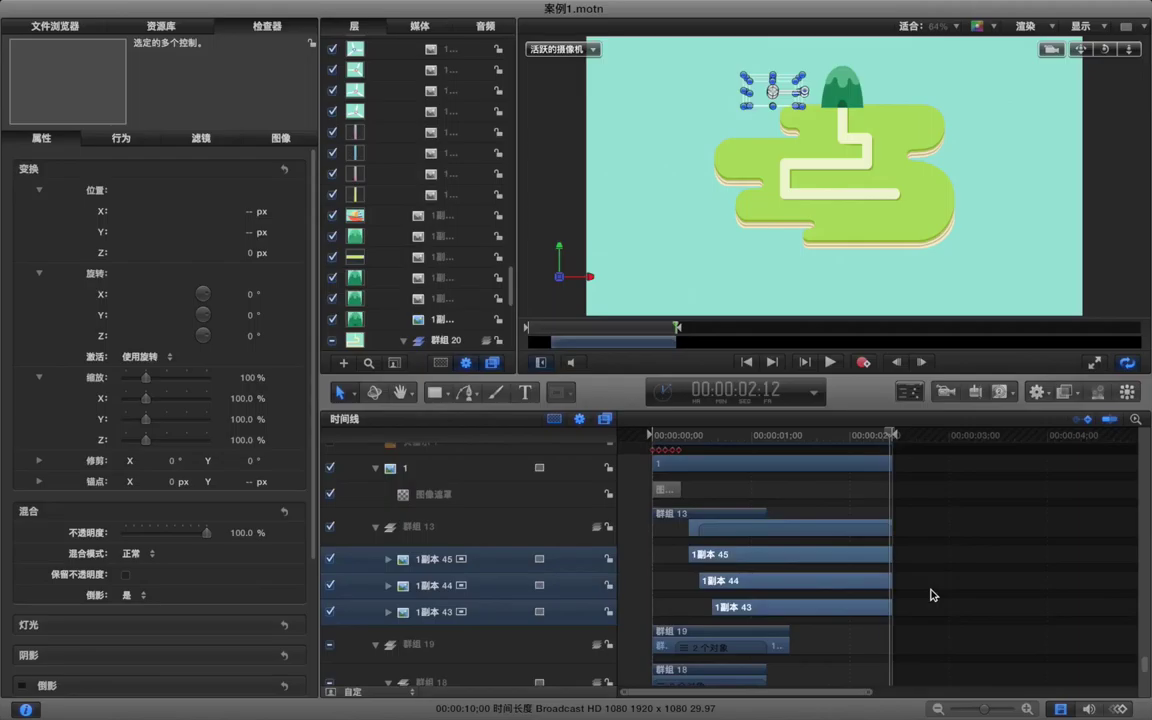
- Extend 群组 18 with its rectangle and spotlight, the layer 1副本 55, and 群组 13 to end at 00:00:02:12
scroll(931, 597, down, 4)
drag(800, 553, 758, 643)
key(o)
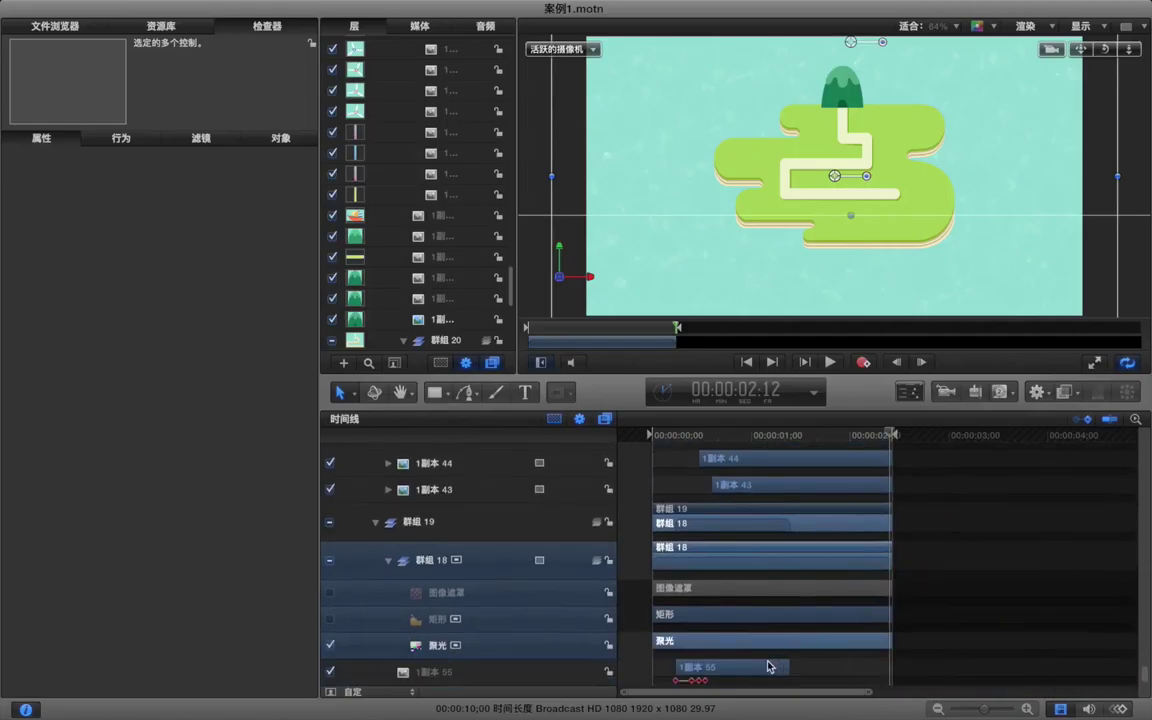
click(755, 675)
key(o)
scroll(800, 589, up, 3)
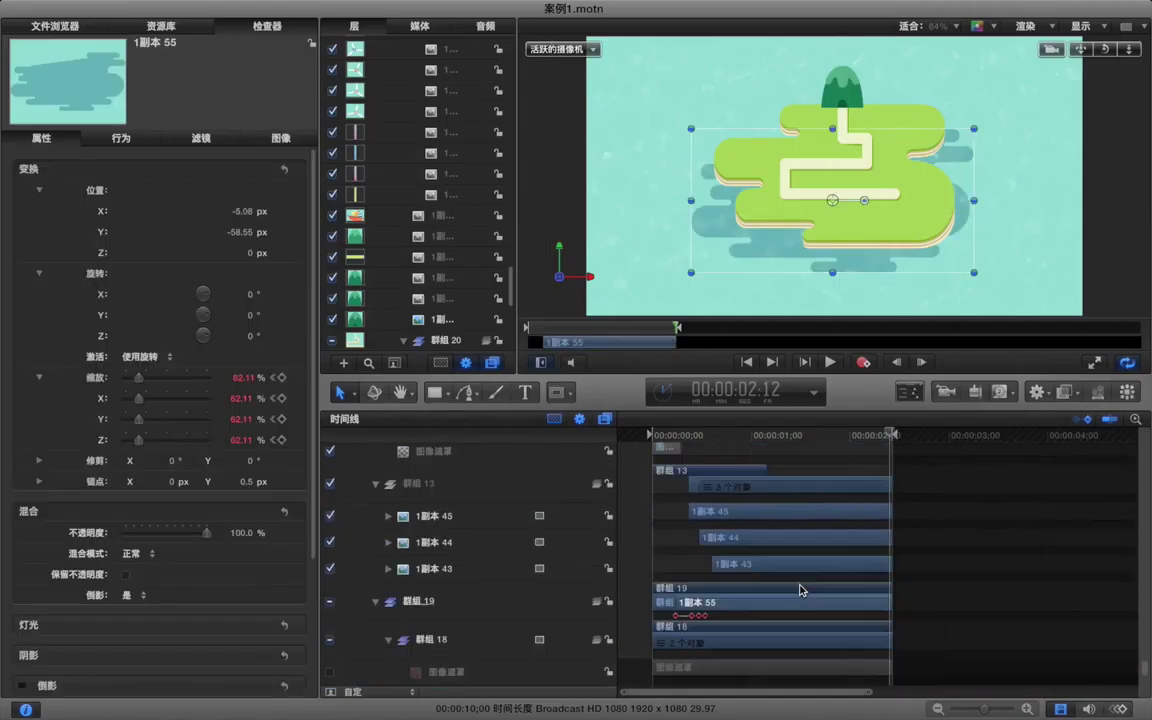
click(496, 514)
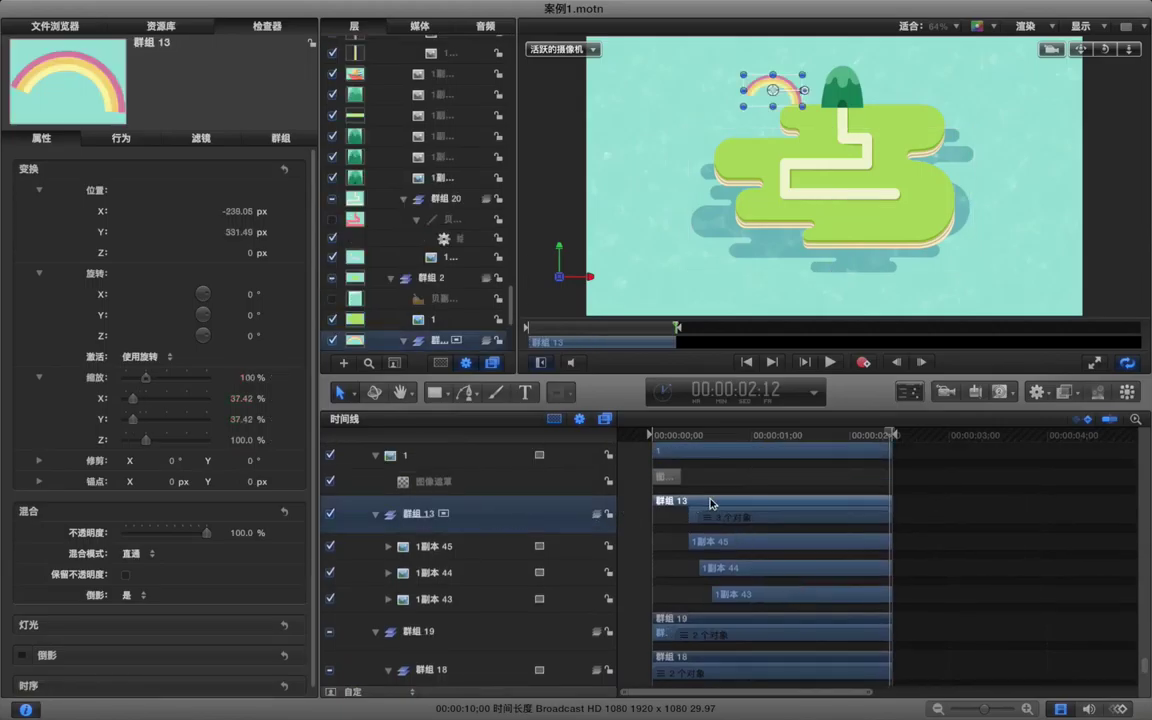
- Extend the ends of the layers 1副本 10 through 1副本 16 to 00:00:02:12
scroll(711, 502, up, 6)
scroll(711, 502, up, 5)
scroll(711, 502, up, 2)
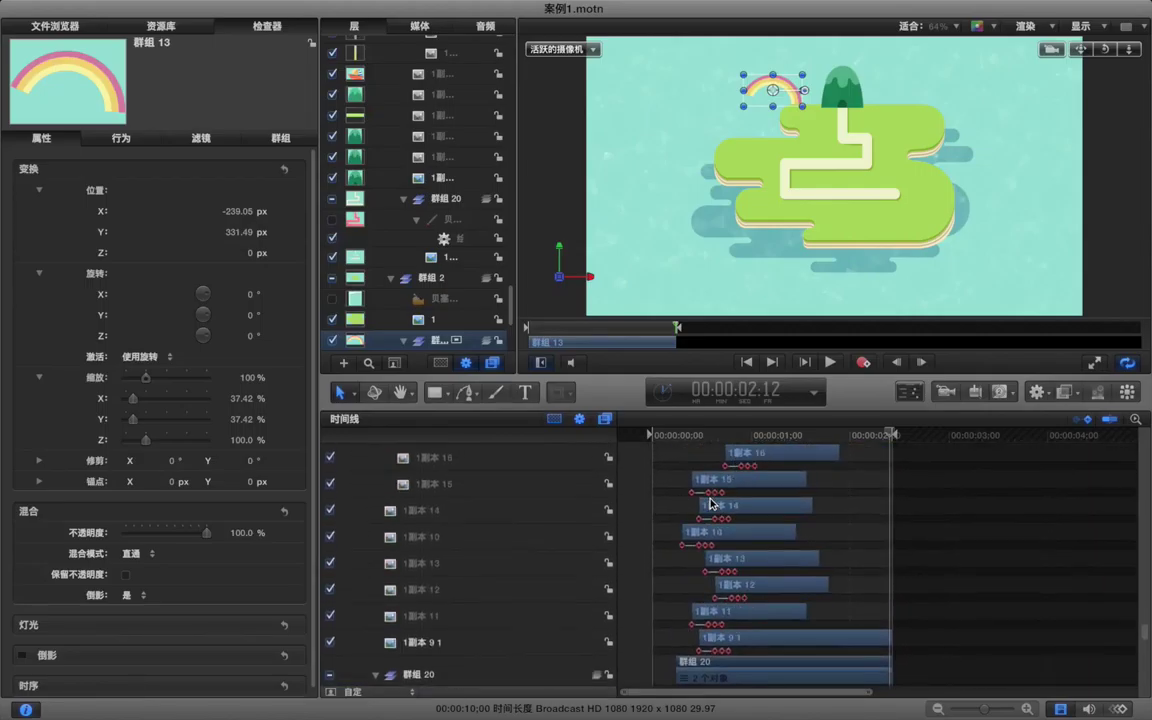
drag(865, 631, 777, 465)
drag(843, 505, 933, 511)
- Extend the six layers from 1副本 17 up to 1副本 6 in 群组 15 to end at 00:00:02:12
scroll(933, 511, up, 5)
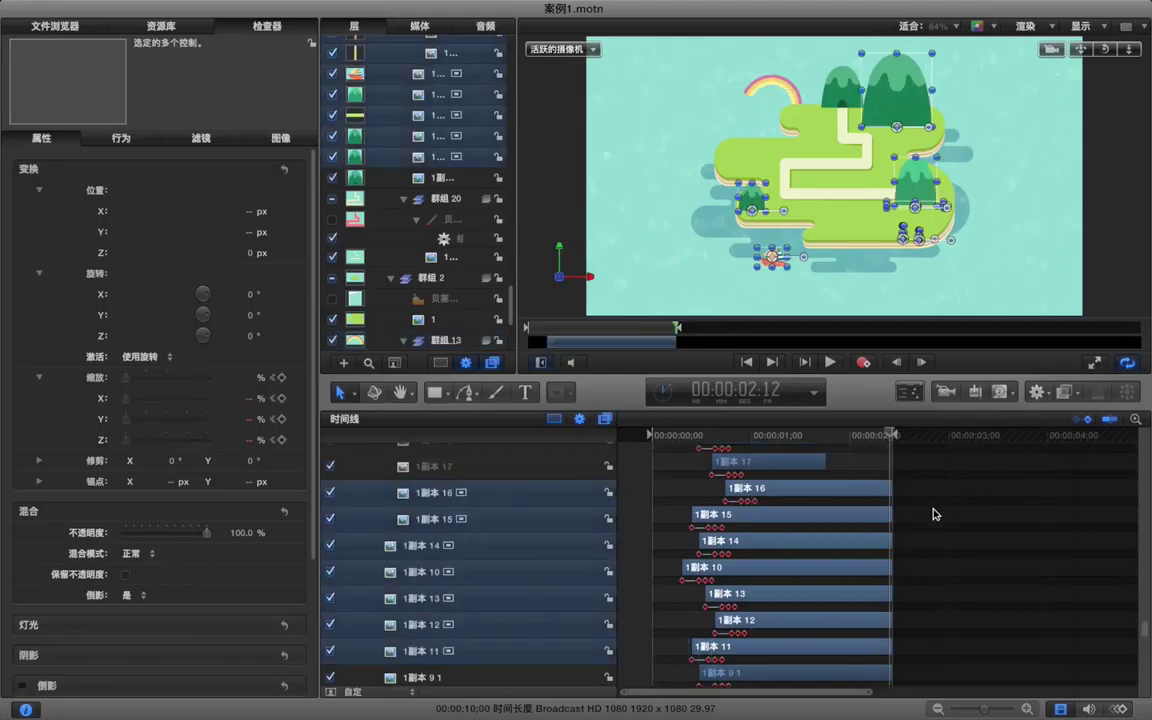
scroll(933, 514, up, 2)
drag(860, 622, 767, 508)
drag(941, 516, 941, 516)
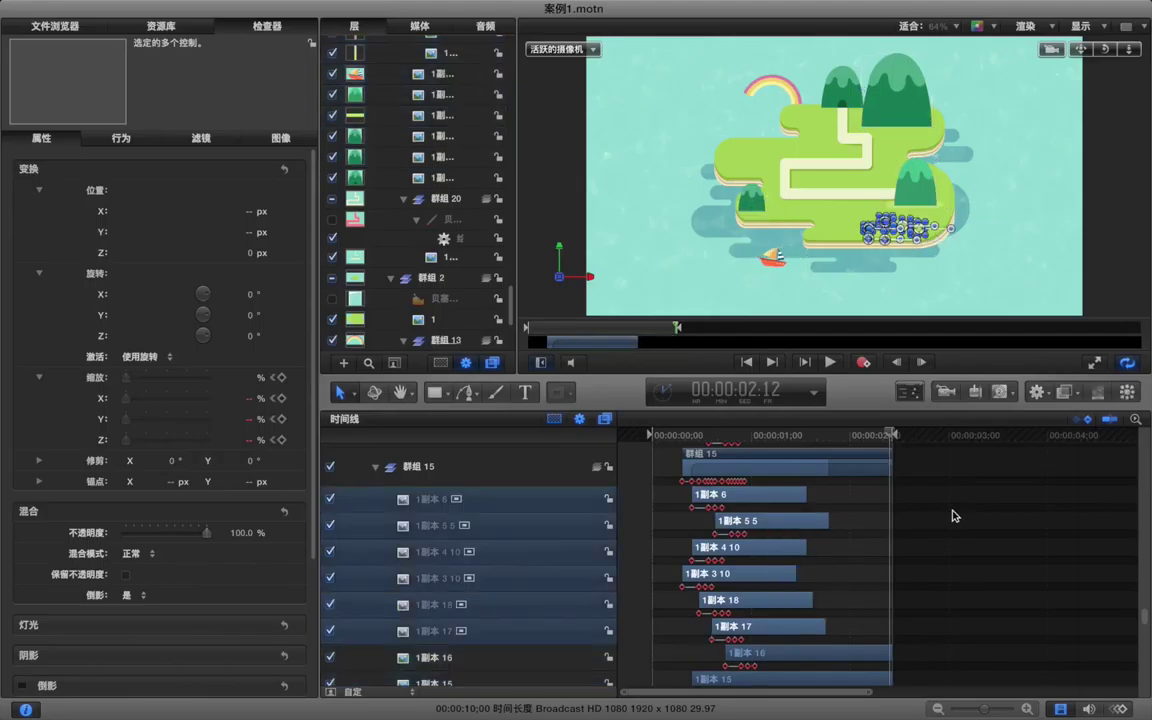
- Extend "1副本 36"副本 1, 1副本 19 and the layers of 群组 17 to end at 00:00:02:12
scroll(945, 516, up, 4)
scroll(953, 516, up, 2)
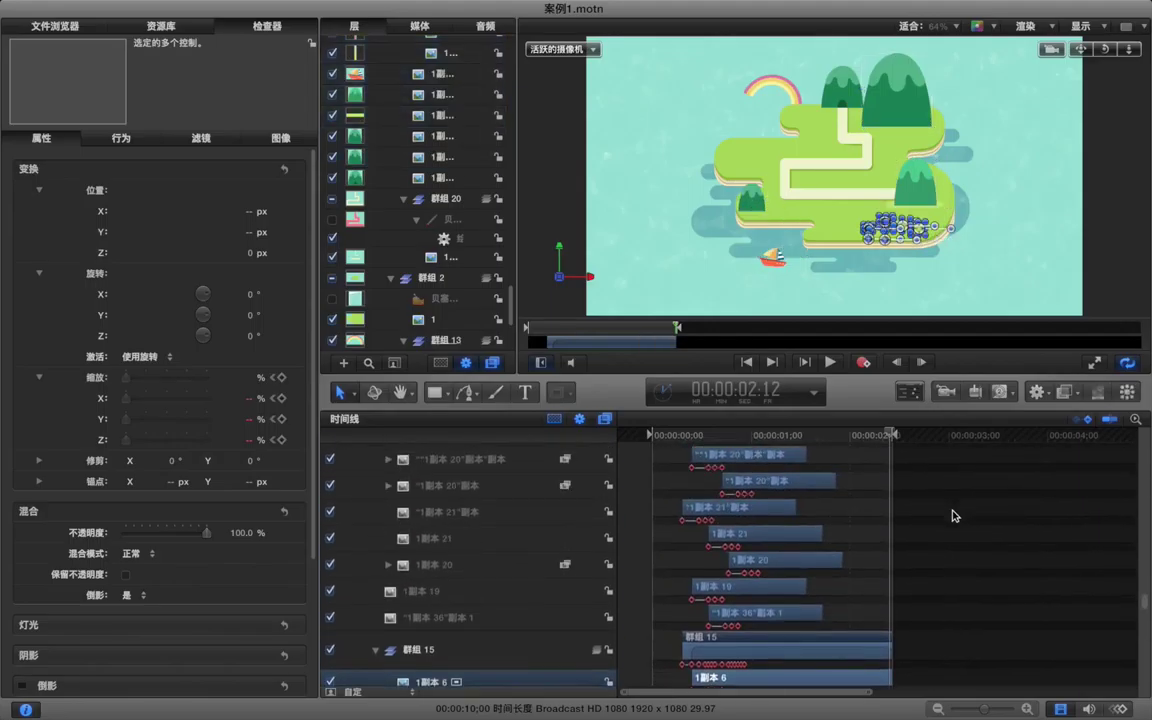
drag(855, 622, 695, 442)
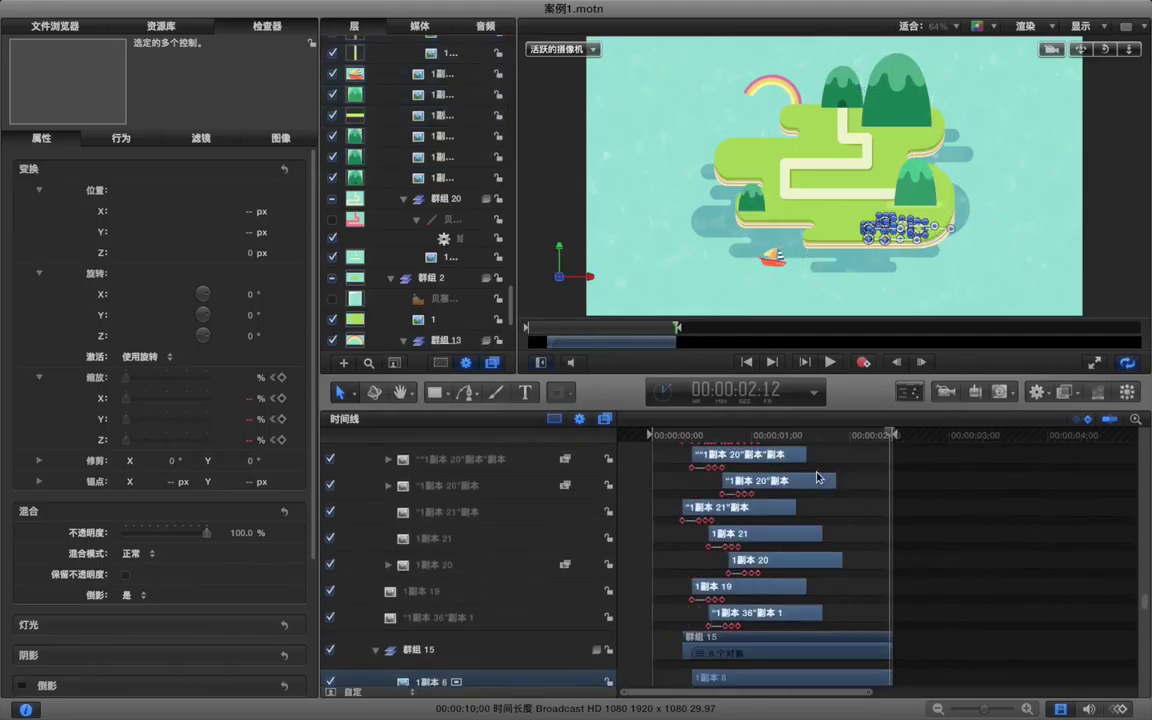
- Extend the 1副本 23 layers of 群组 14, and the layers 1副本 24, 25, 27 and 28 with its image mask, to 00:00:02:12
scroll(929, 531, up, 4)
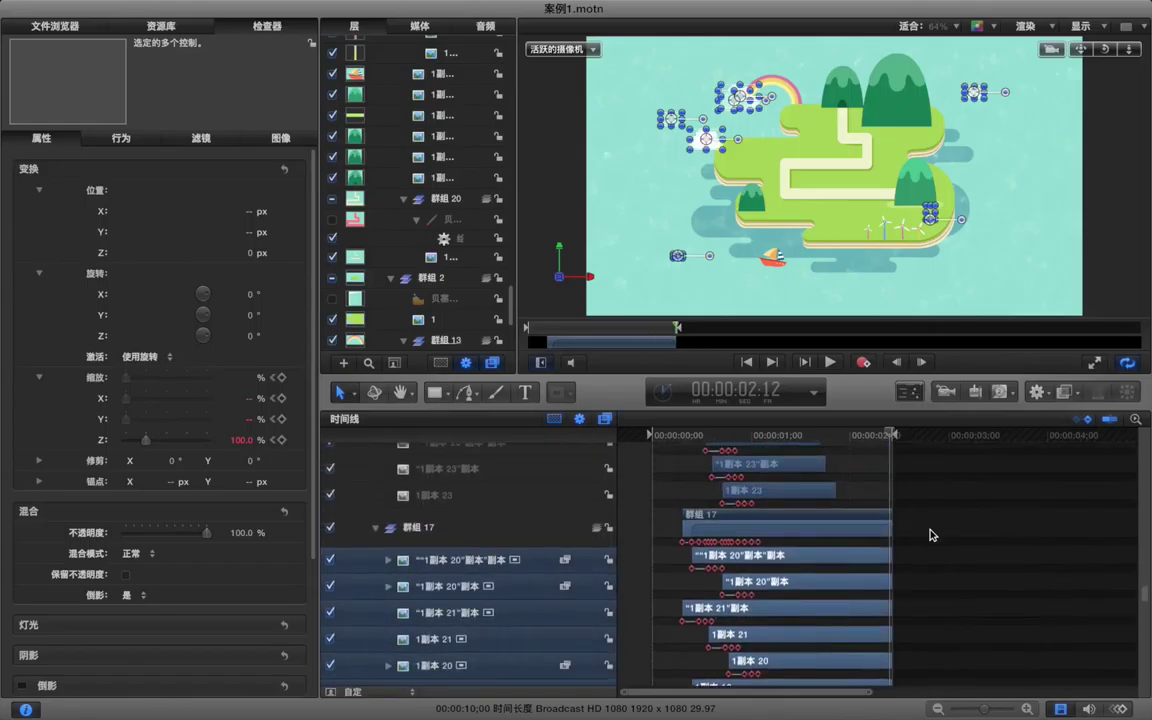
drag(871, 604, 790, 460)
scroll(938, 501, up, 3)
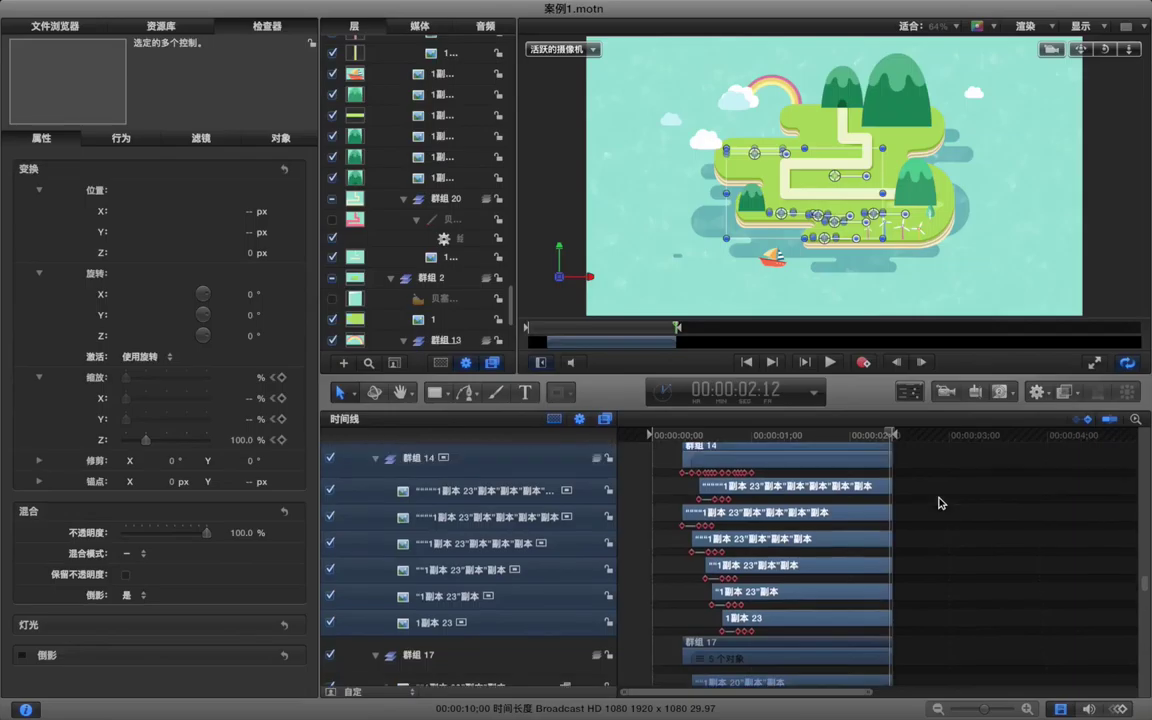
scroll(938, 503, up, 3)
drag(870, 572, 820, 480)
- Clear the selection and play back the animation to check the extended layers
scroll(959, 499, up, 5)
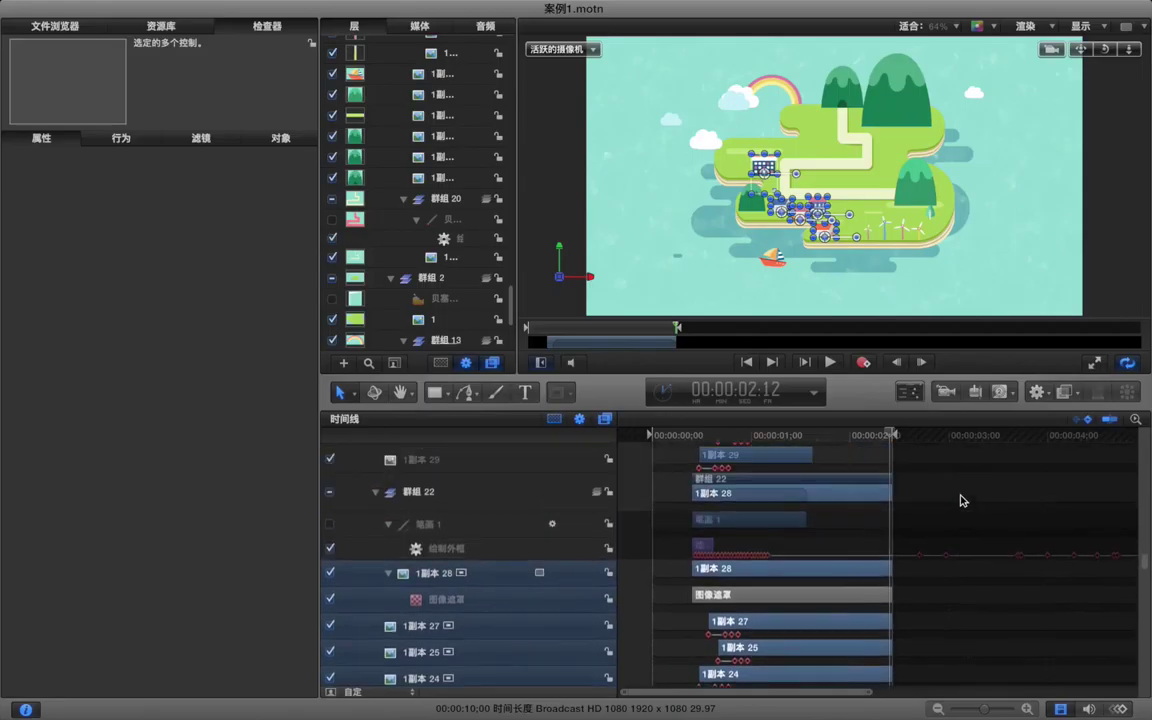
click(829, 548)
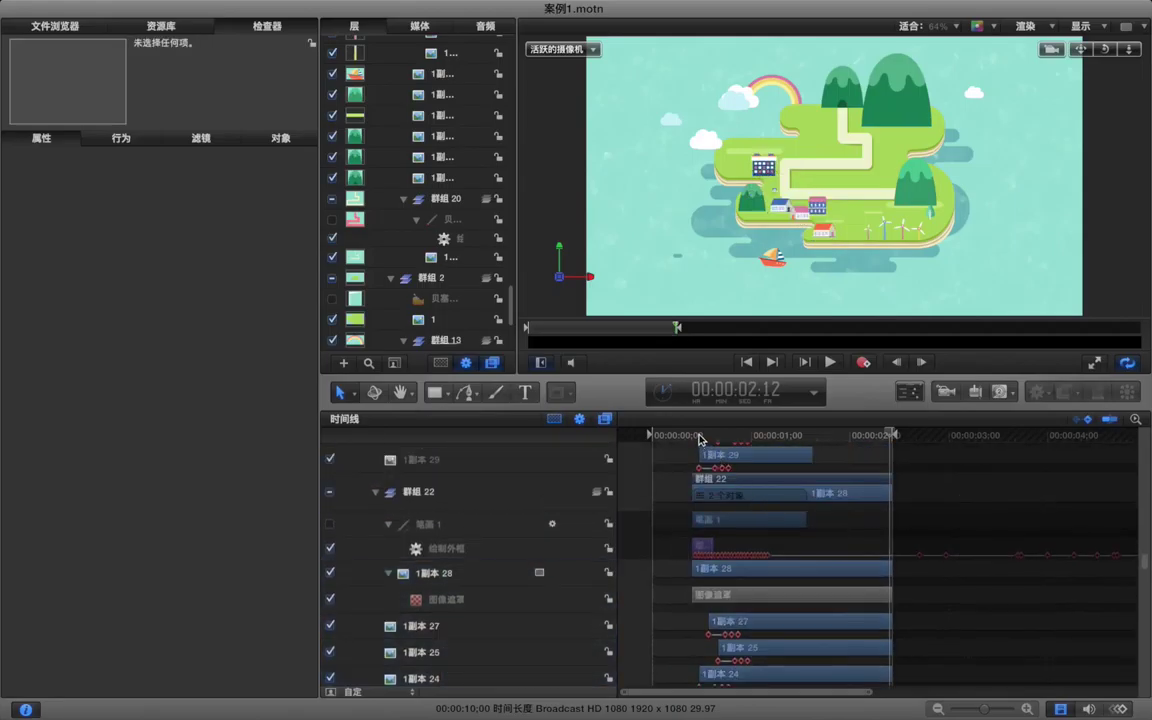
click(699, 436)
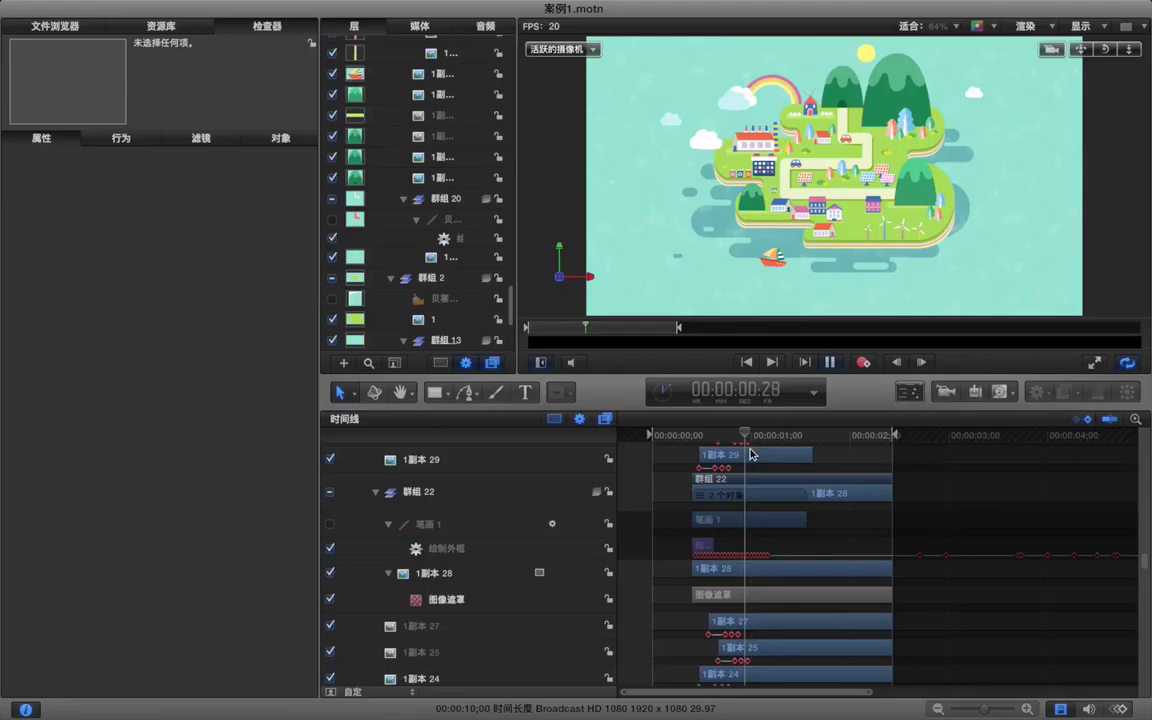
key(space)
- Return the playhead to 00:00:02:12 and extend 笔画 1 in 群组 22 and the layers 1副本 29, 30, 31 and 51 to that frame
scroll(860, 468, up, 3)
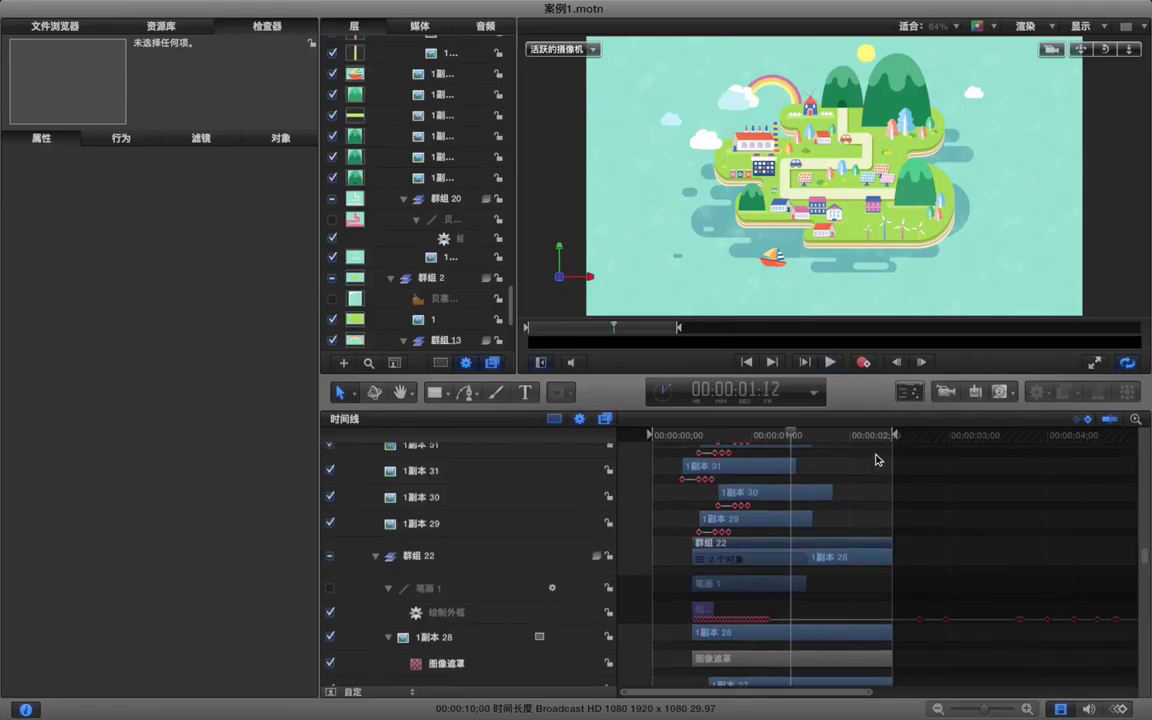
click(889, 435)
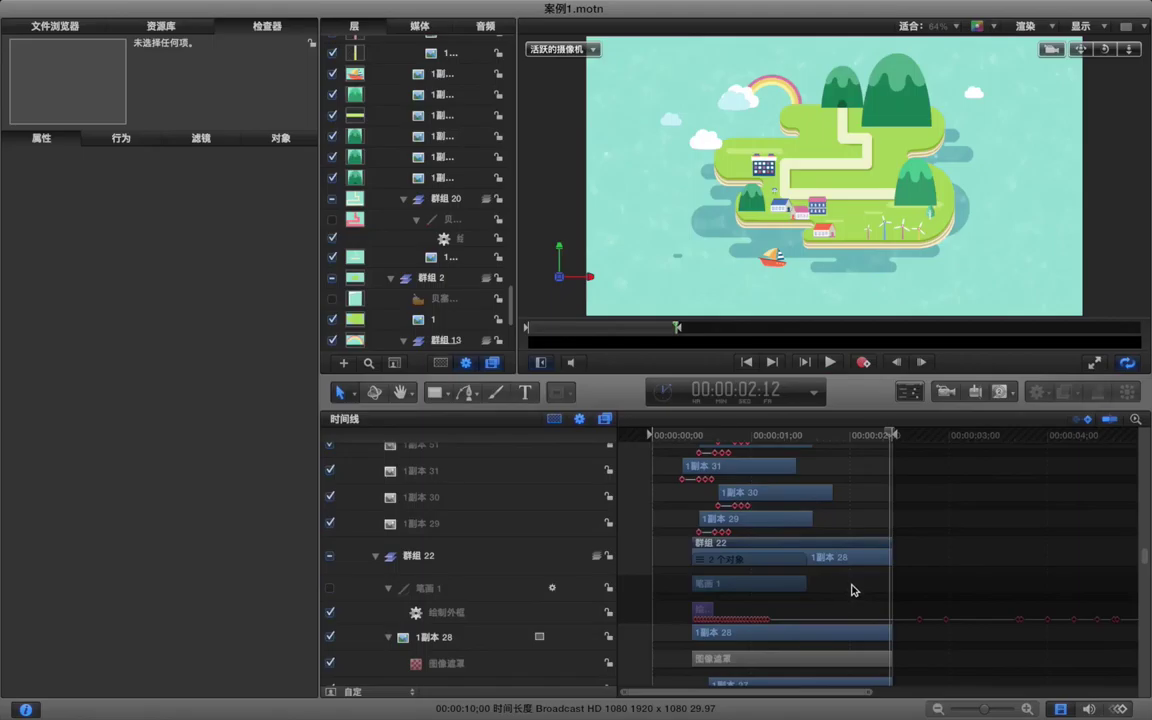
key(Right)
key(Left)
drag(909, 597, 810, 483)
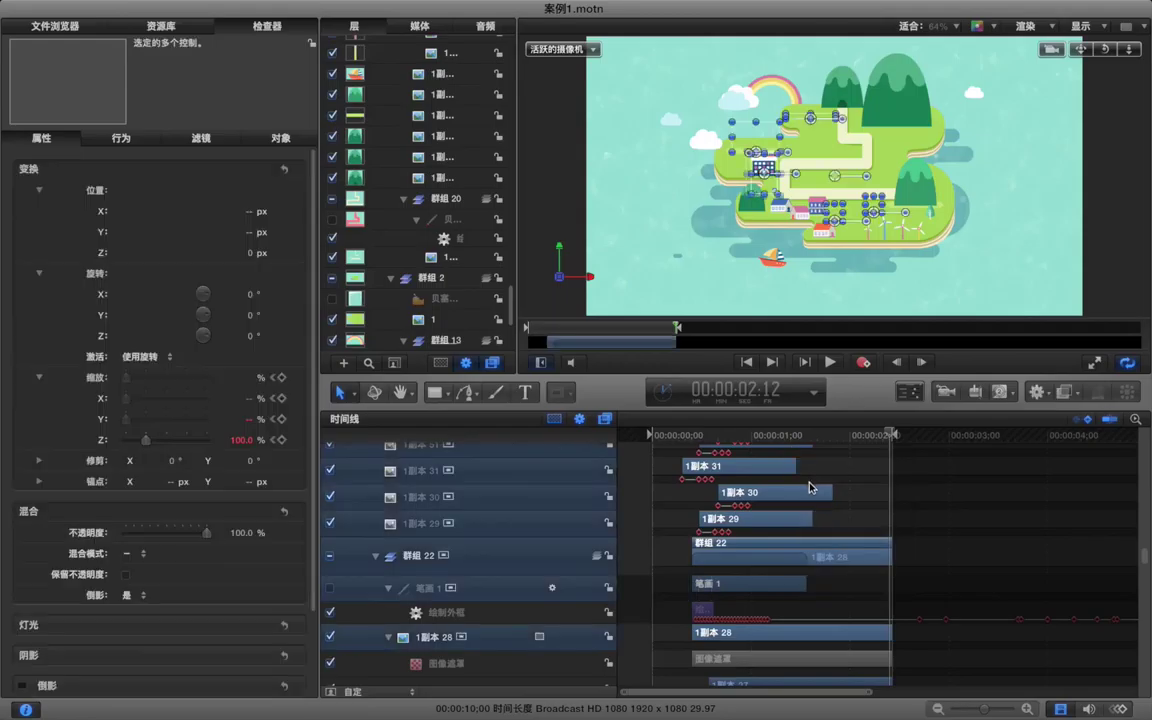
click(946, 514)
- Extend 笔画, 1副本 32 and its image mask in 群组 21, plus 1副本 8 and 1副本 33, to 00:00:02:12
scroll(946, 514, up, 2)
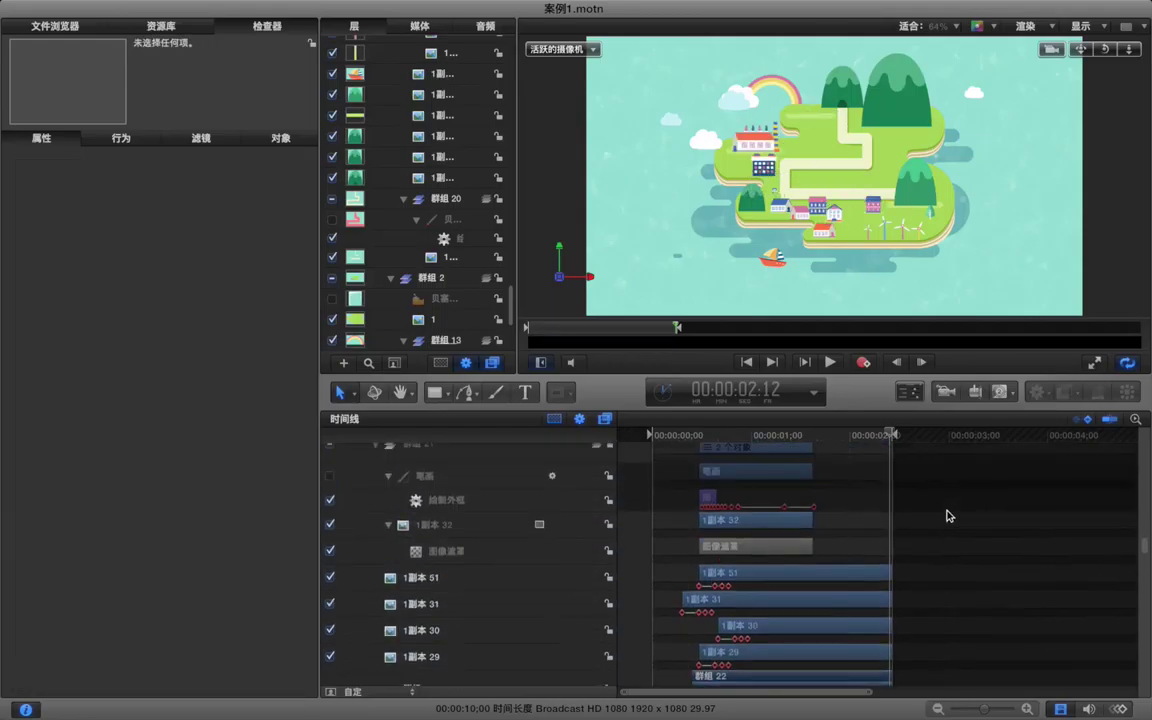
scroll(946, 514, up, 3)
drag(849, 625, 790, 470)
key(o)
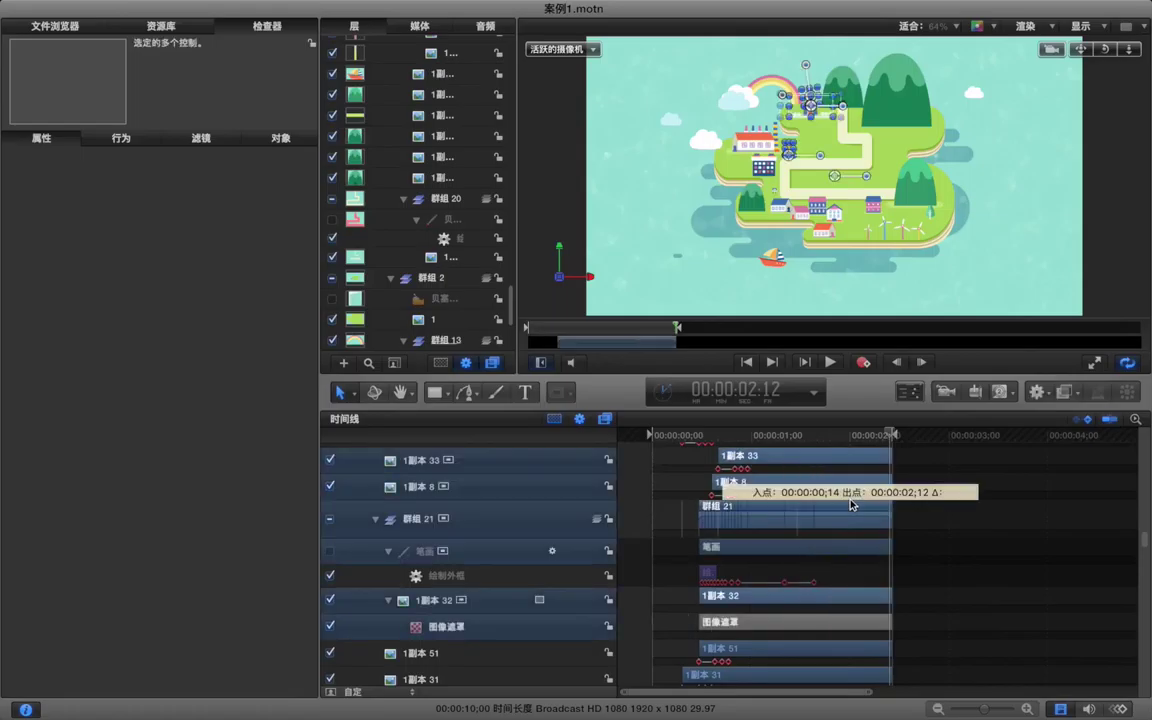
- Extend the layers from 1副本 35 up through 1副本 47 in 群组 4 to end at 00:00:02:12
scroll(851, 505, up, 6)
drag(843, 612, 690, 401)
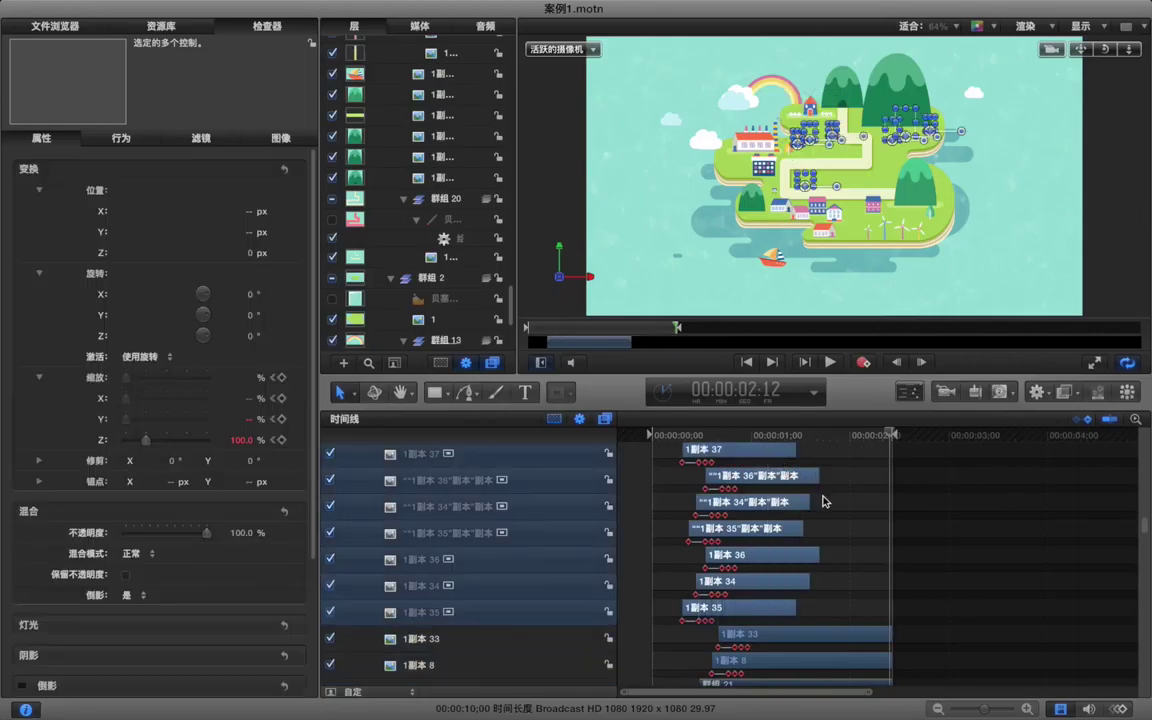
scroll(825, 500, up, 6)
drag(852, 611, 774, 458)
key(o)
- Extend 群组 16 and its neighbouring layers, from 1副本 48 up through "1副本 41"副本, to end at 00:00:02:12
scroll(828, 489, up, 6)
drag(833, 589, 776, 448)
key(o)
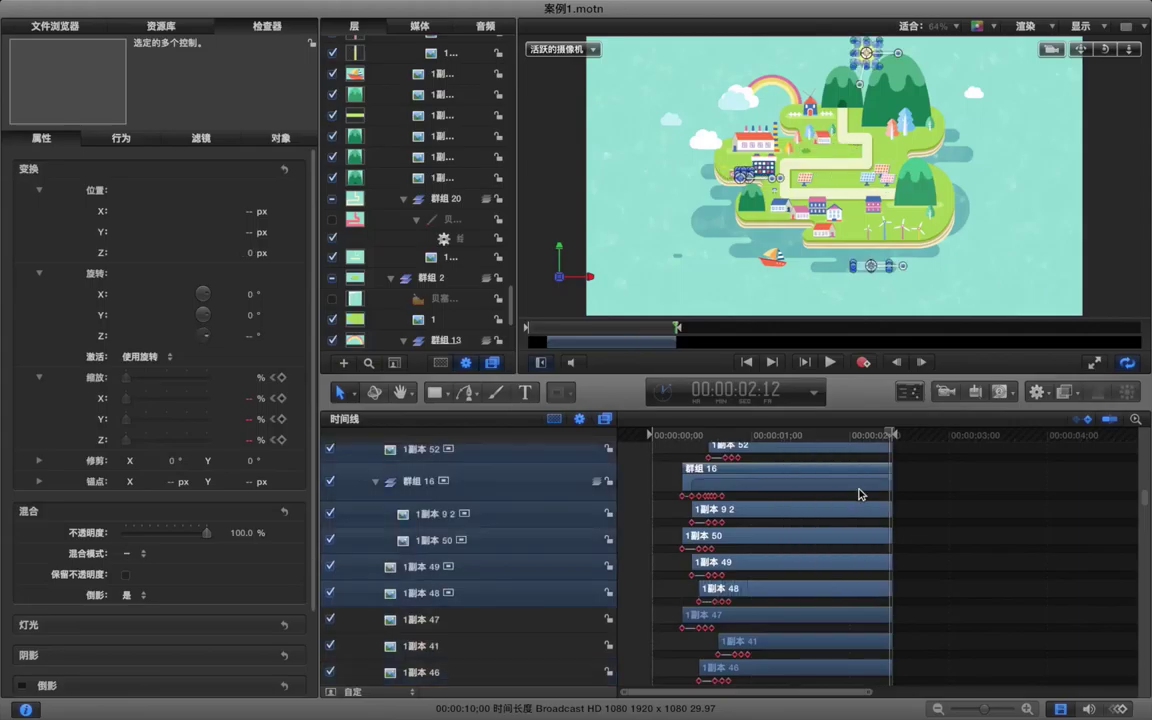
scroll(859, 493, up, 6)
drag(851, 622, 783, 445)
key(o)
- Extend the remaining layers of 群组 4, from "1副本 41"副本 1 up through "1副本 51"副本, to end at 00:00:02:12
scroll(851, 510, up, 4)
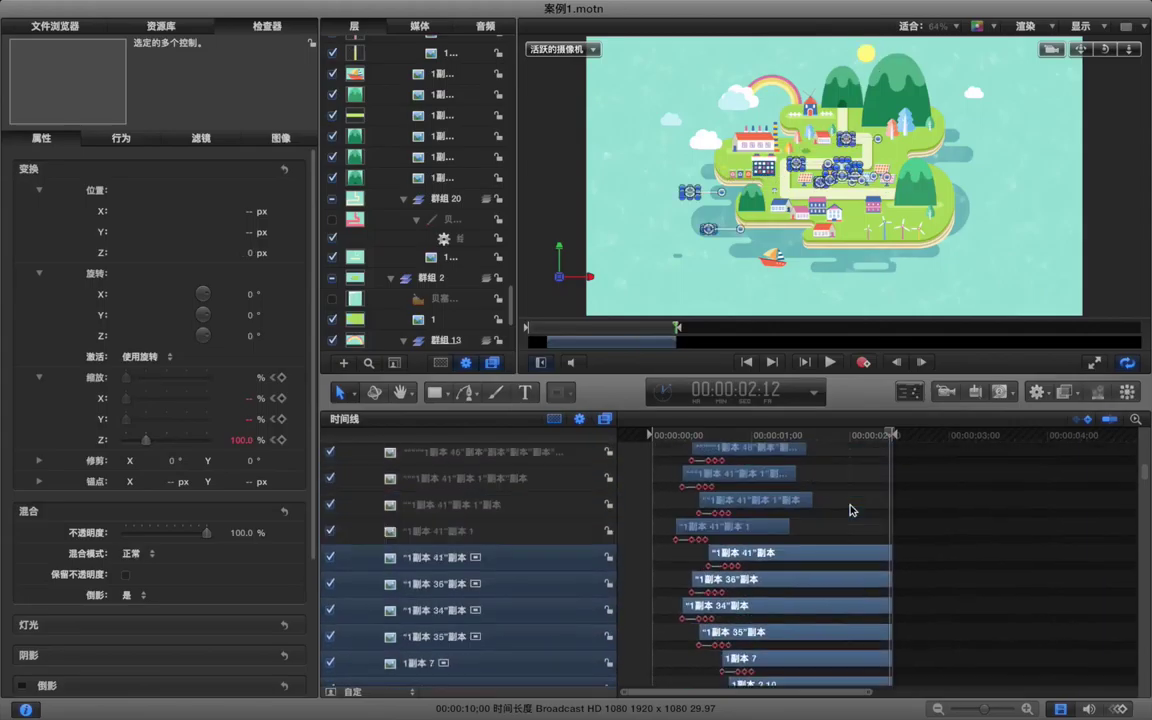
scroll(848, 520, up, 3)
drag(840, 607, 773, 449)
key(o)
scroll(835, 487, up, 6)
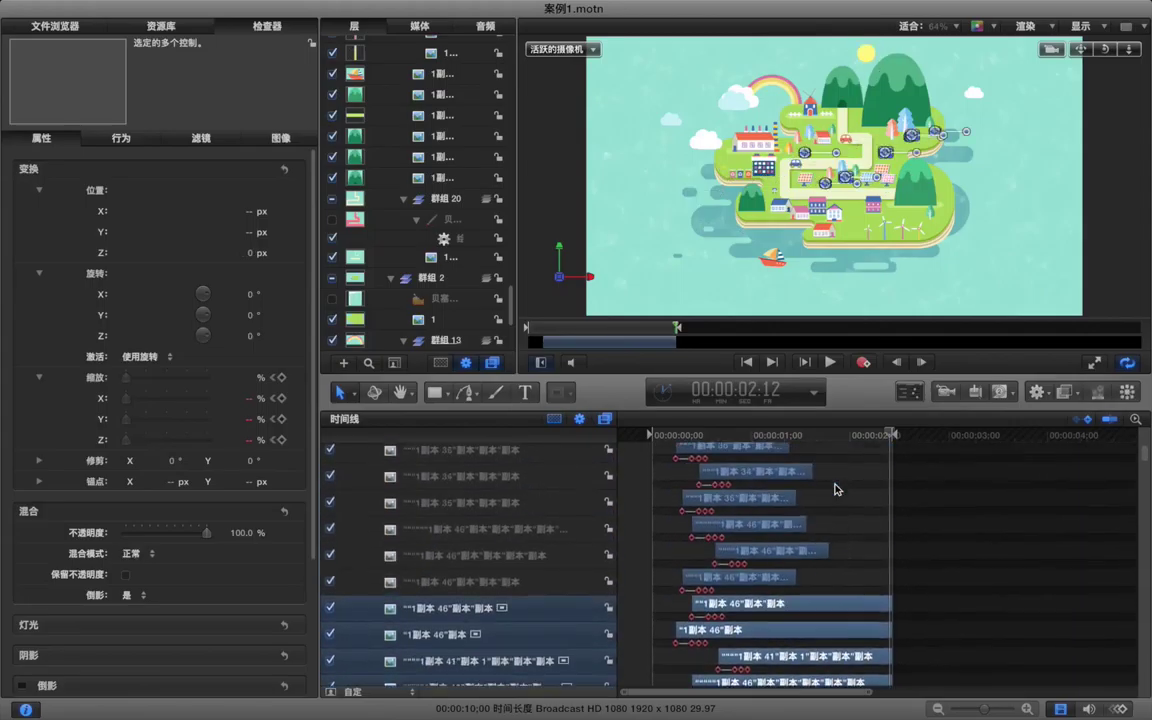
scroll(836, 489, up, 4)
drag(849, 648, 766, 458)
key(o)
- Extend the 摄像机 camera's end to 00:00:02:12 and clear the selection
scroll(836, 504, up, 5)
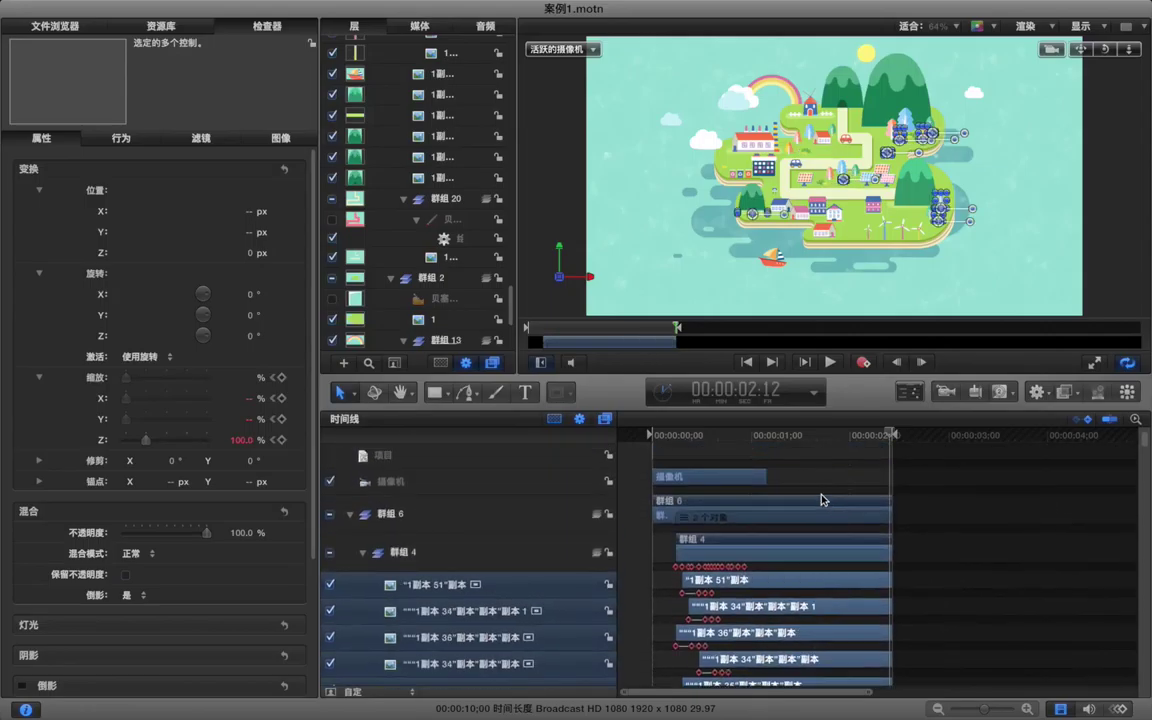
click(822, 480)
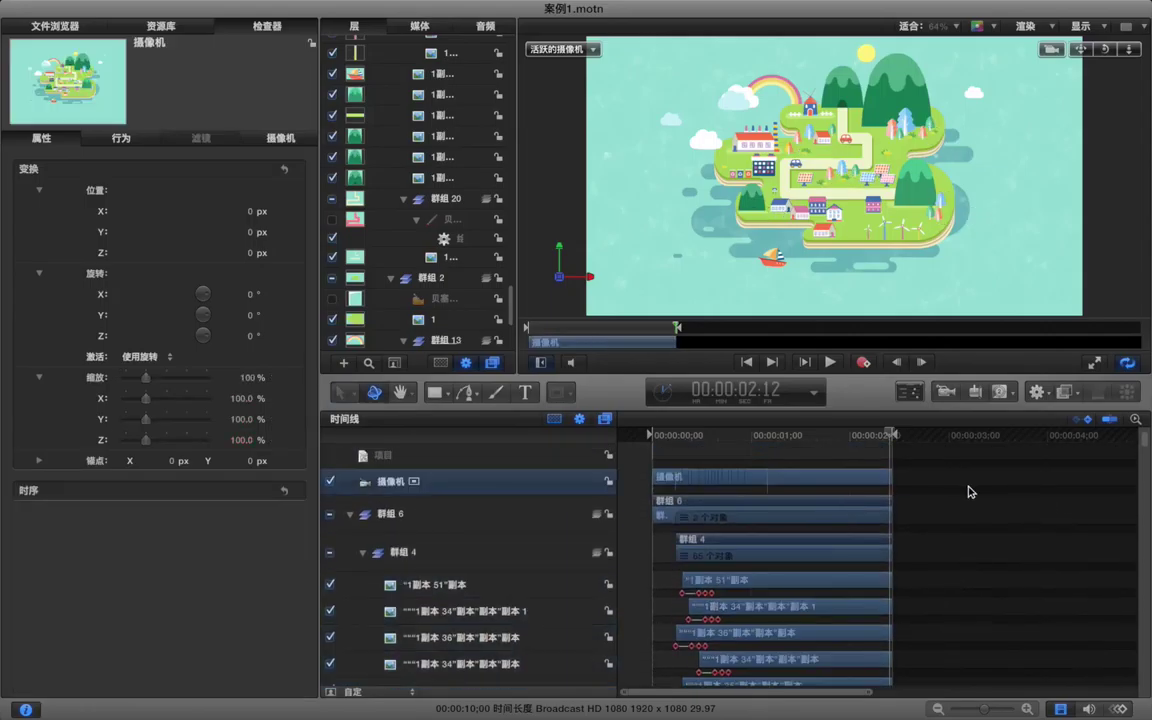
click(952, 494)
- Add a position keyframe to the cloud layer 1副本 20 in 群组 17 at 00:00:01:08
click(777, 435)
scroll(466, 225, up, 9)
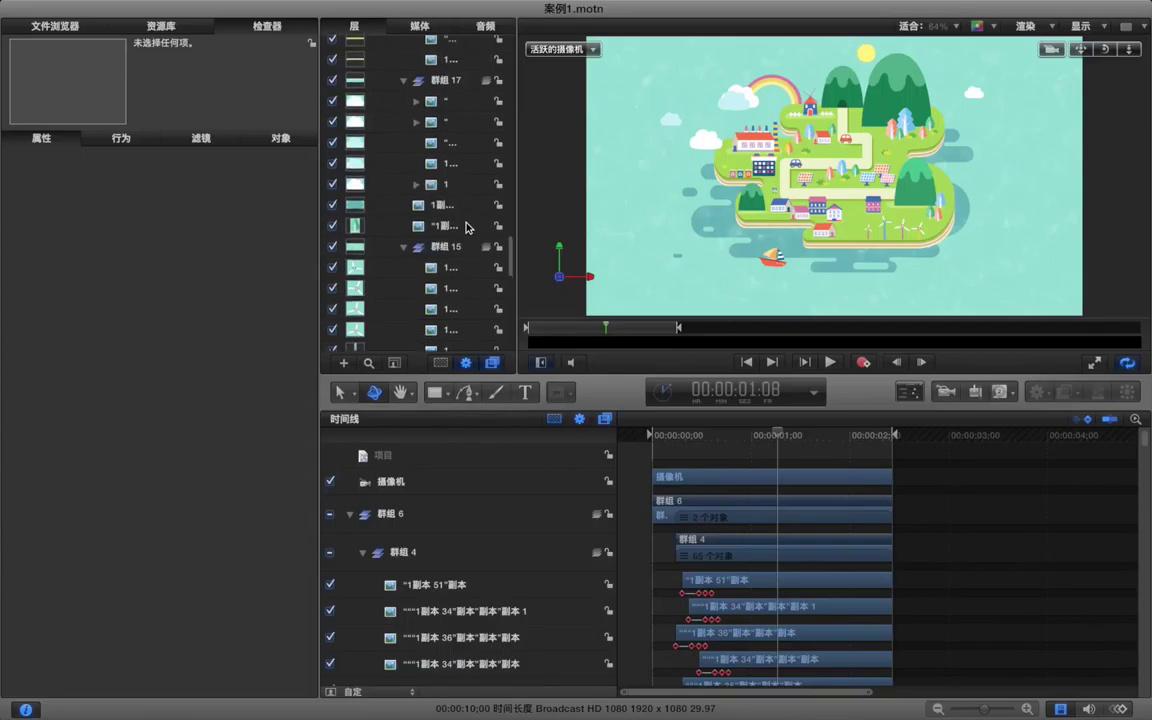
click(450, 208)
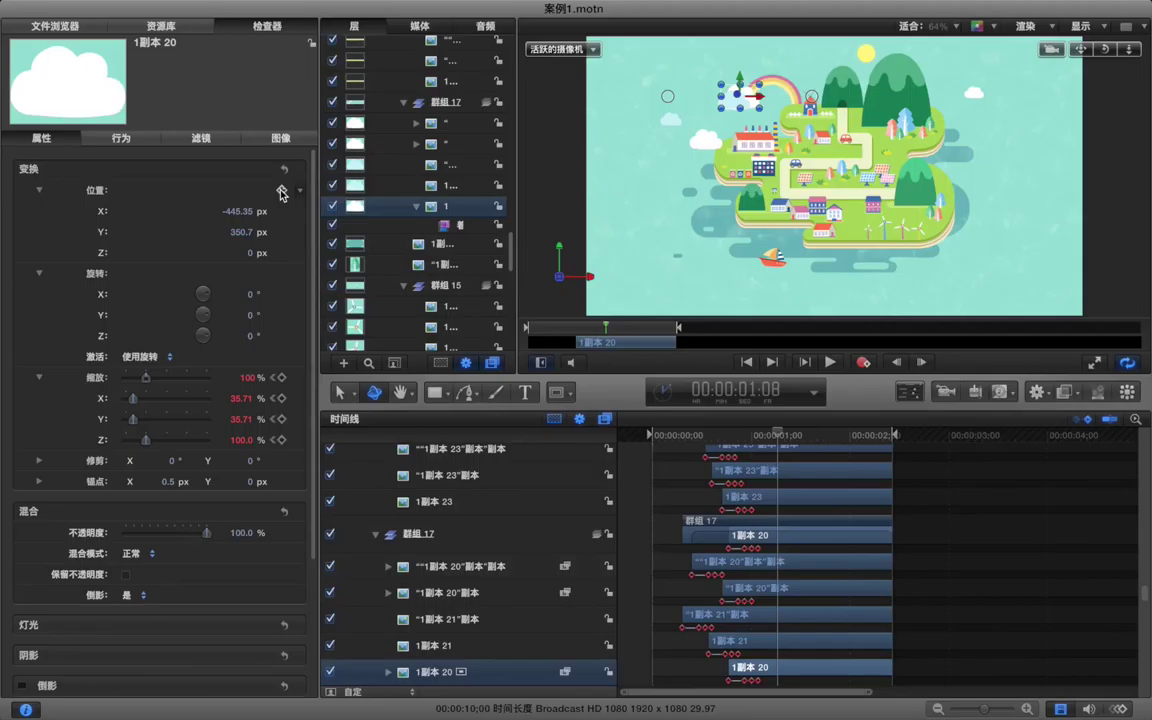
click(281, 191)
- Add further position keyframes to the cloud 1副本 20 about every five frames up to the play range's end, and replay the animation
key(Right)
key(Right)
key(Right)
key(Right)
key(Right)
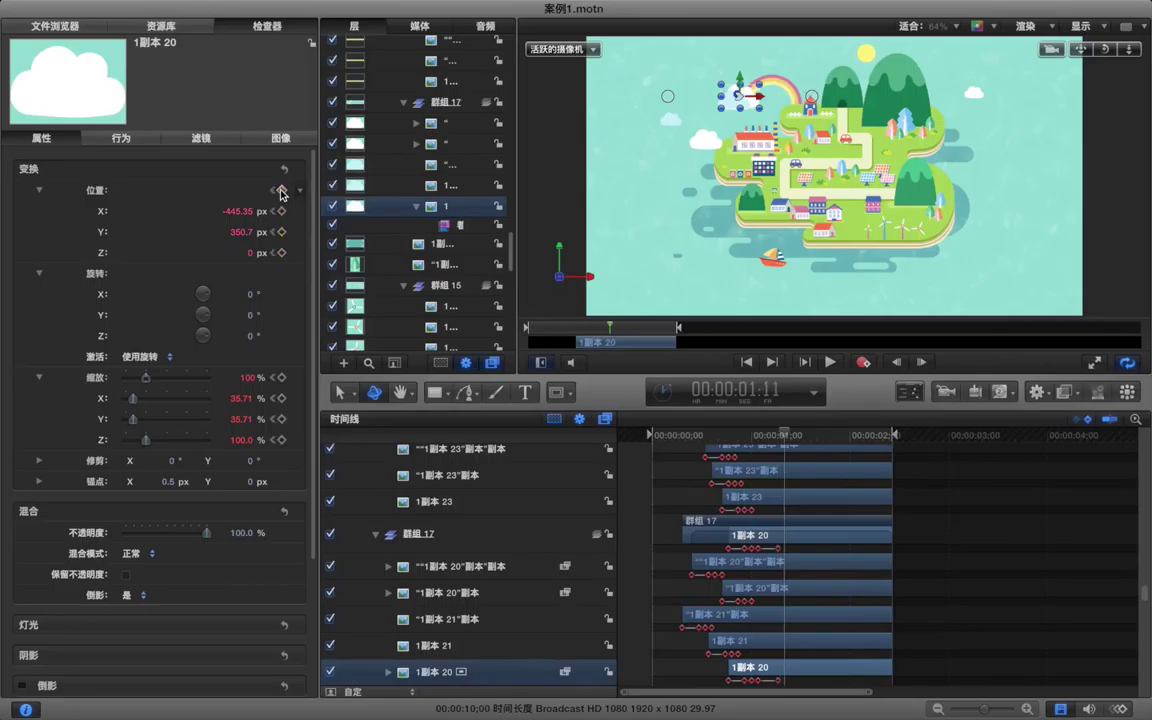
key(Right)
key(Right)
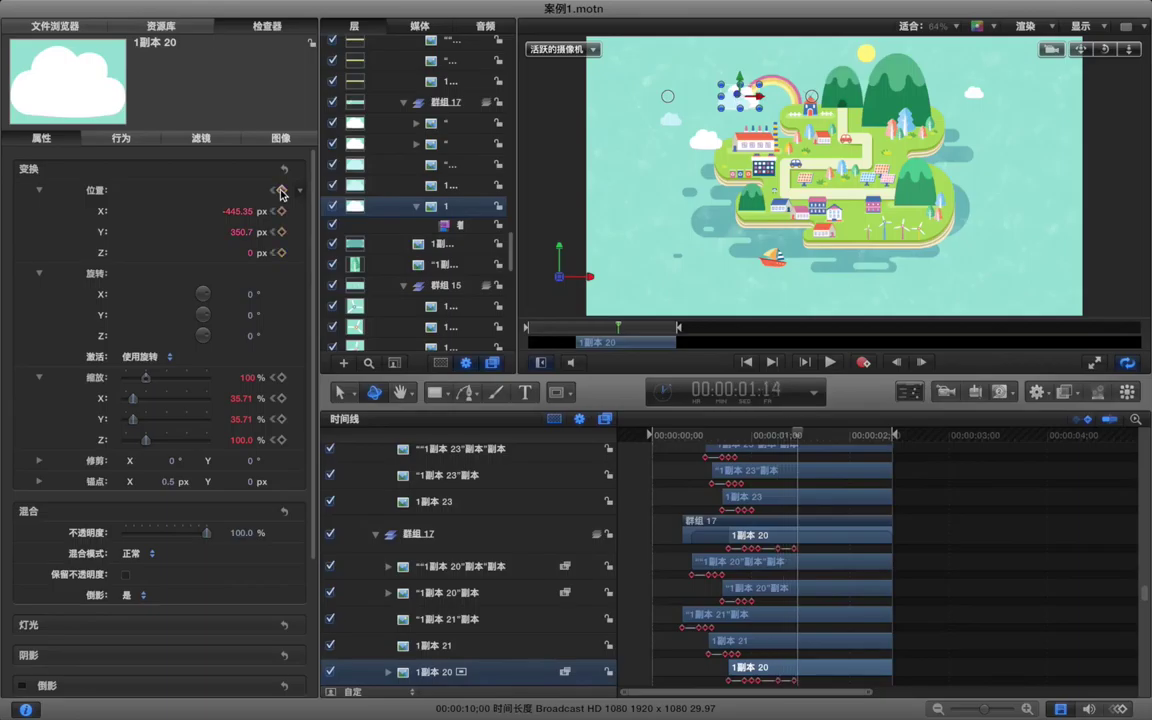
key(Right)
key(Right)
key(Right)
key(Right)
key(Right)
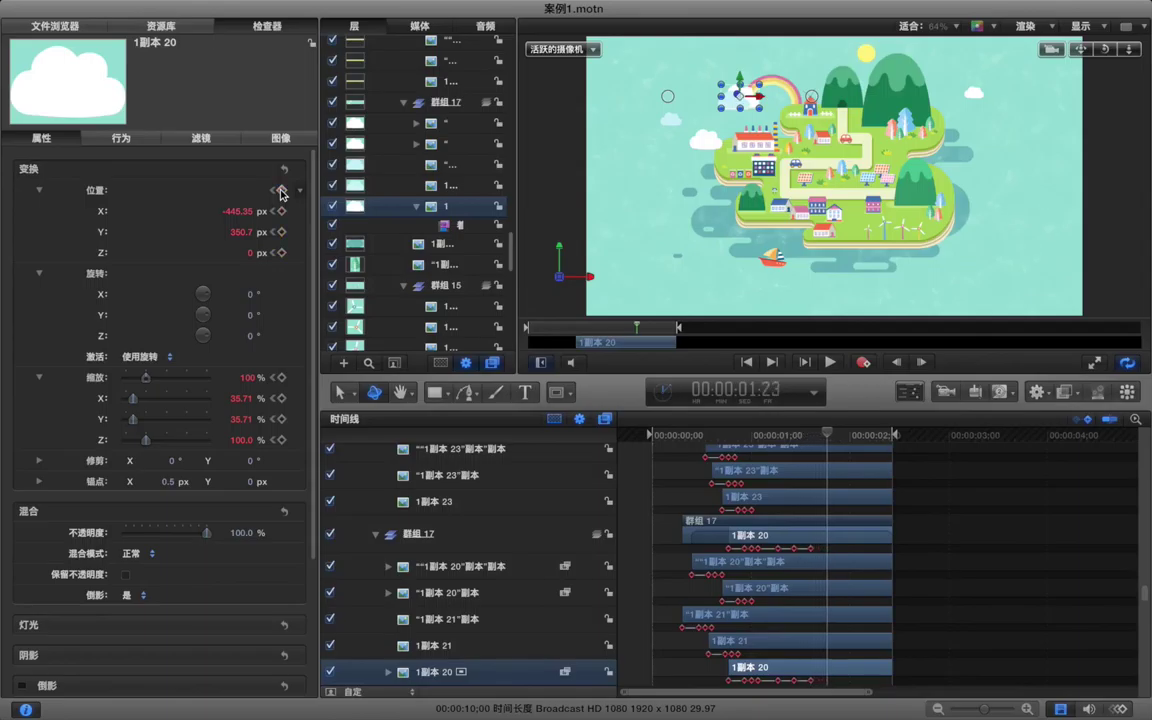
key(Right)
key(Right)
key(Right)
key(Right)
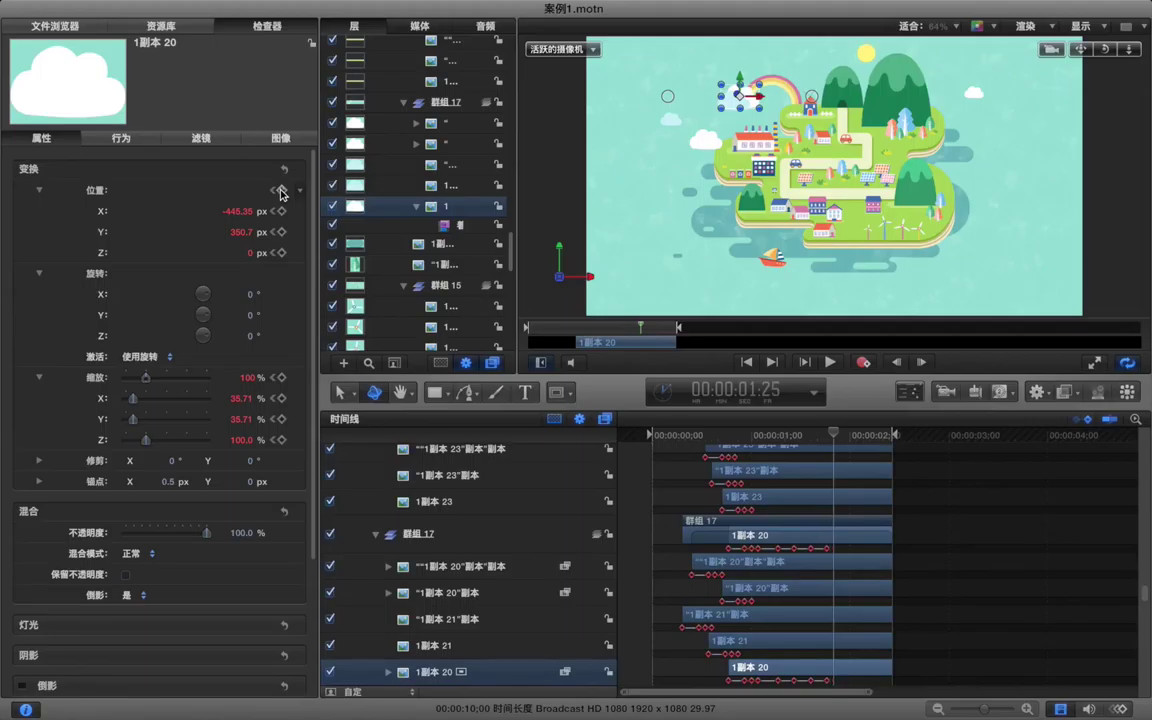
key(Right)
key(Right)
key(Right)
key(Right)
key(Right)
key(Right)
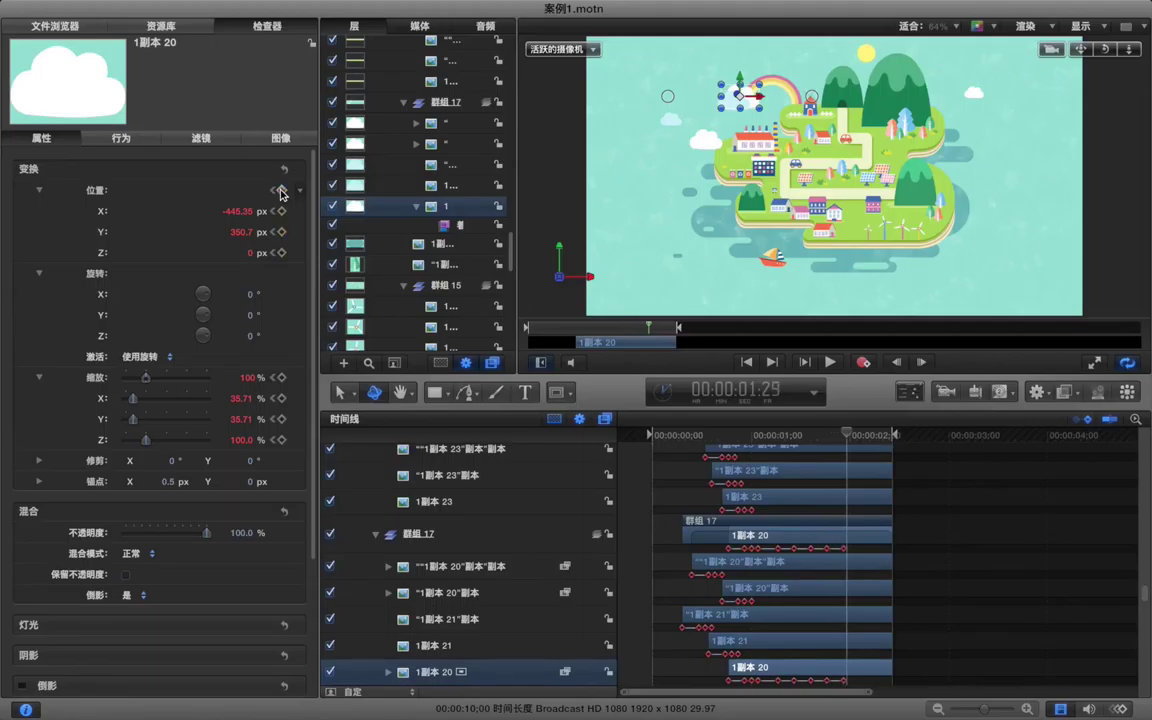
click(281, 190)
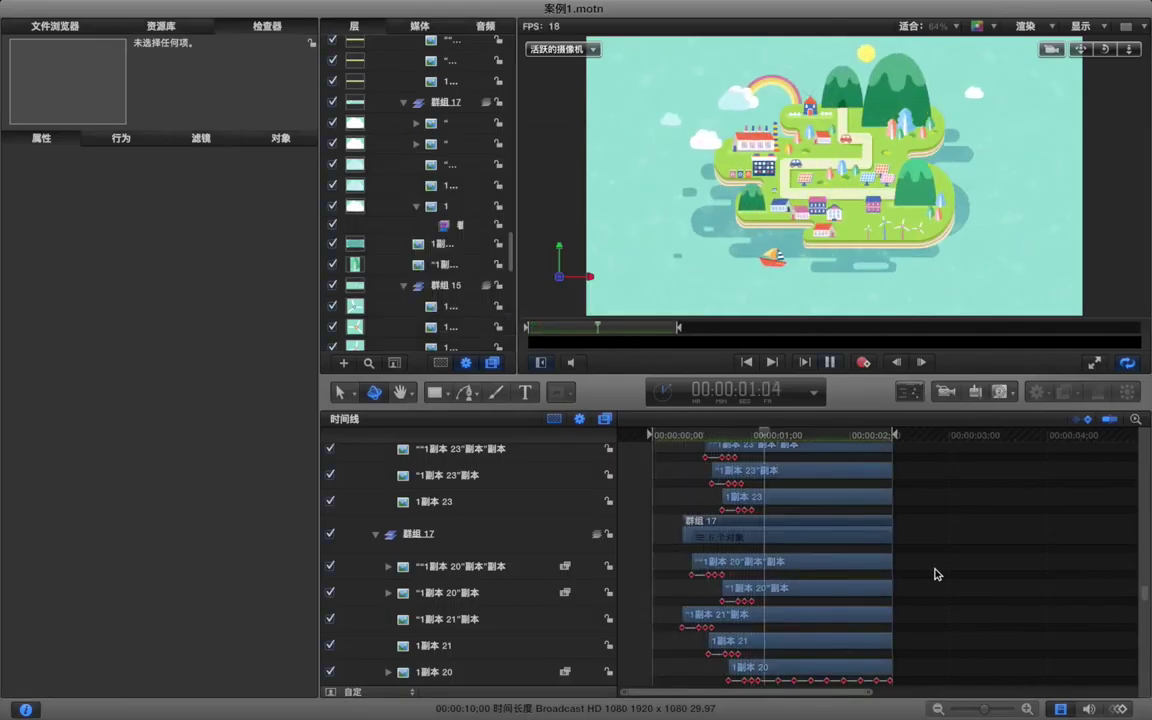
key(space)
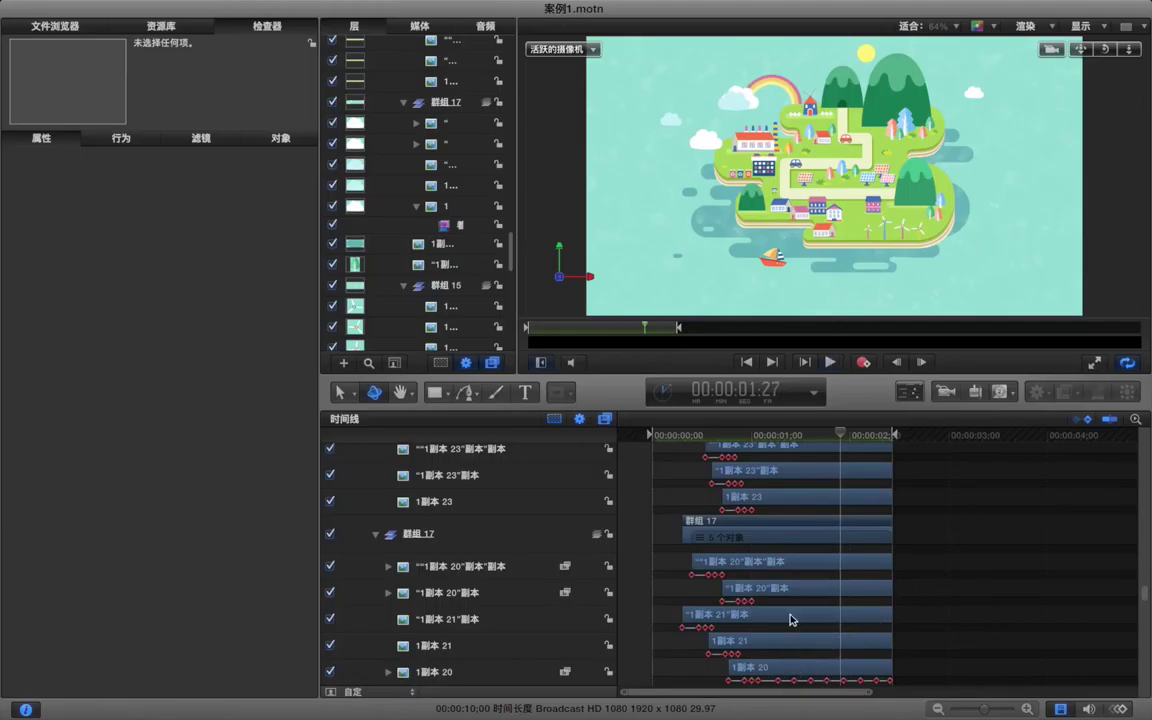
- Set the Y position of the cloud layer 1副本 20 in 群组 17 to 351.7 px at 00:00:01:03
click(775, 436)
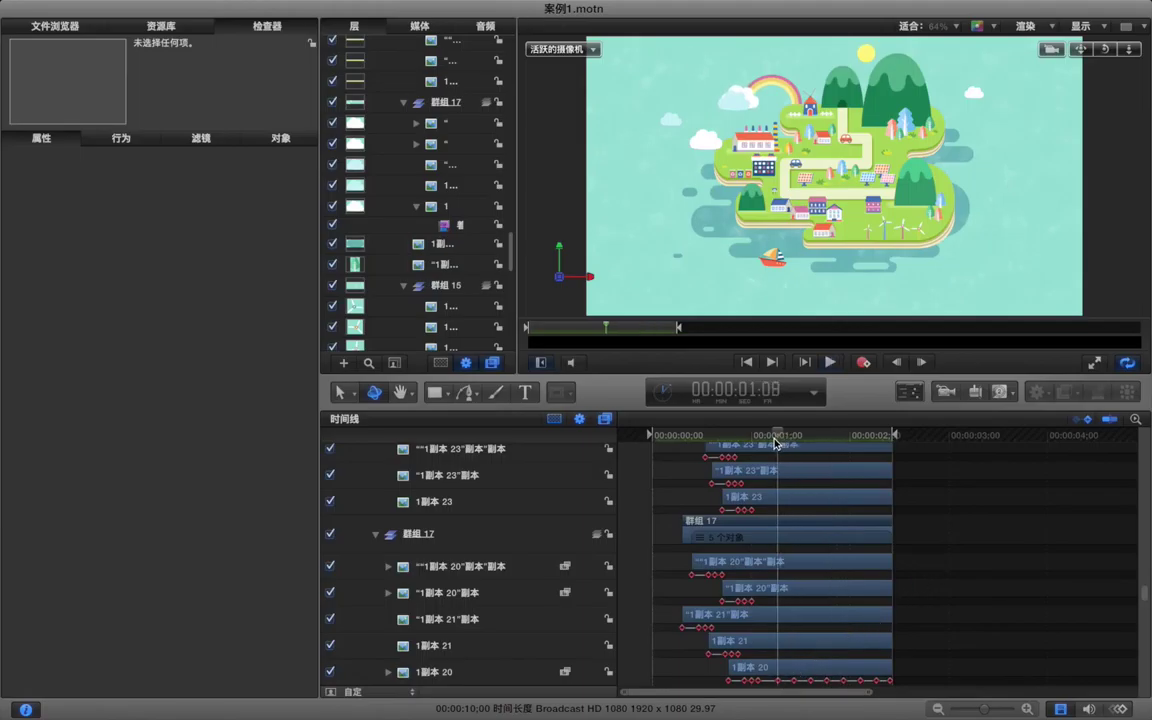
click(798, 668)
key(Left)
key(Left)
key(Left)
key(Left)
key(Left)
drag(240, 234, 243, 233)
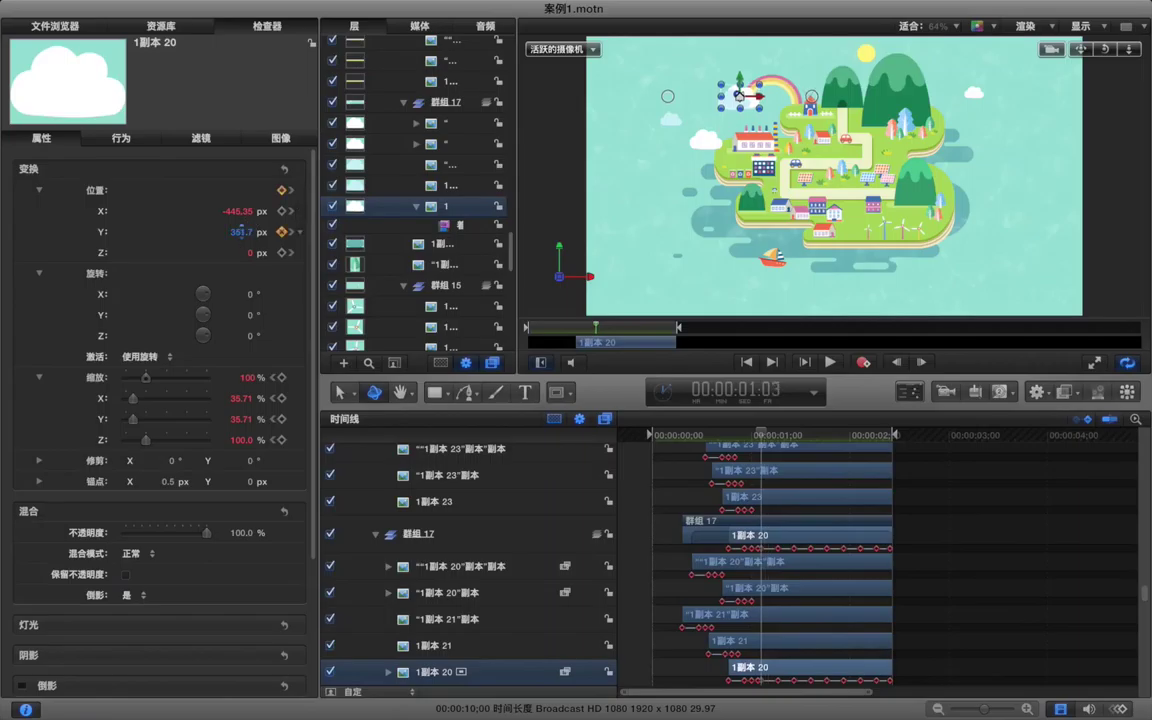
- Set the Y position of the cloud 1副本 20 to 347.7 px at 00:00:00:28, deselect it, and replay the animation
key(Left)
key(Left)
key(Left)
key(Left)
key(Left)
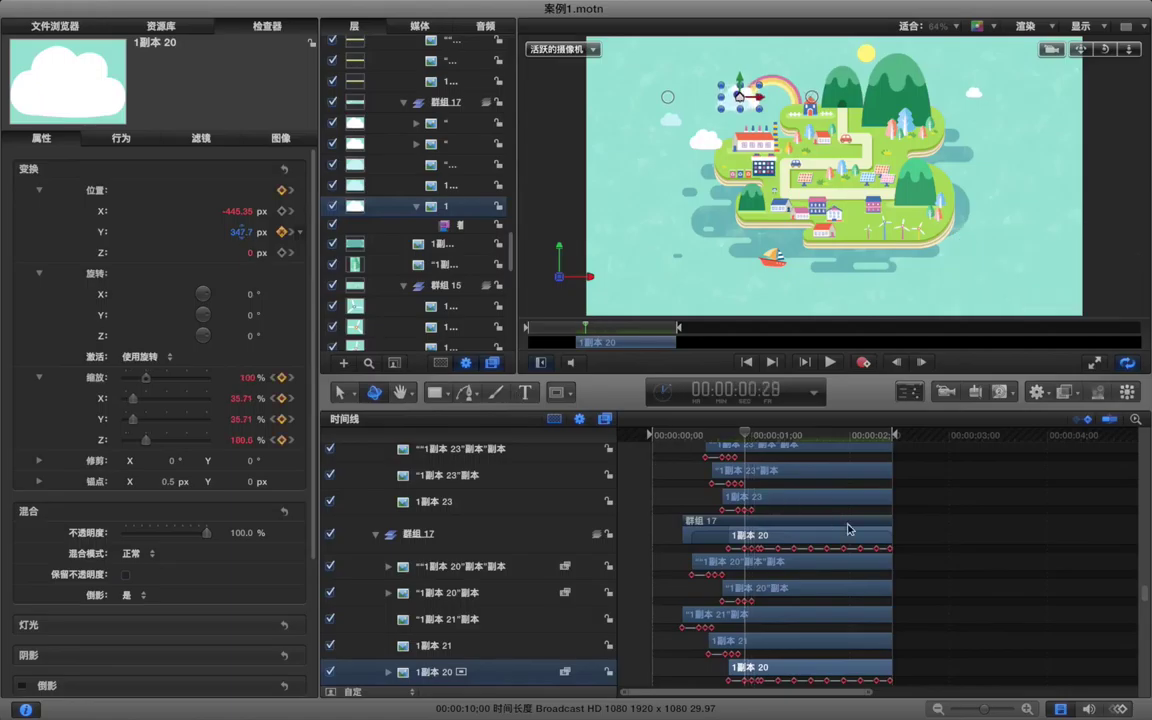
click(936, 528)
key(space)
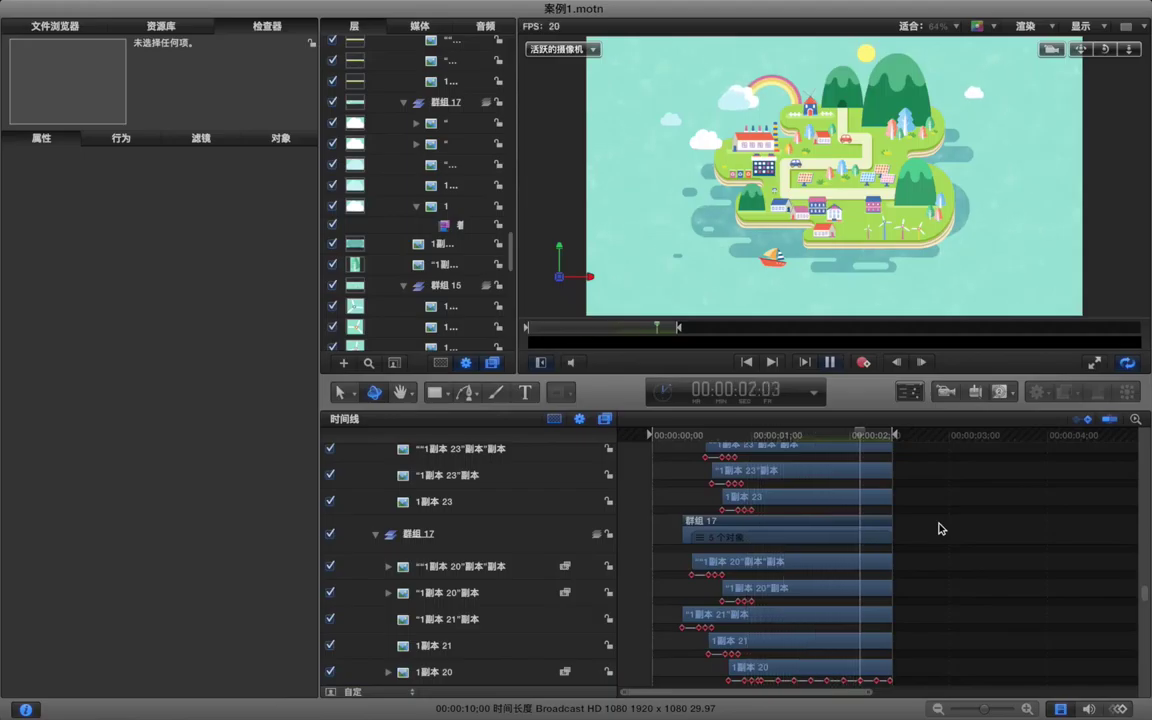
key(space)
- Add a position keyframe to the cloud layer 1副本 21 in 群组 17 at 00:00:00:24
click(505, 645)
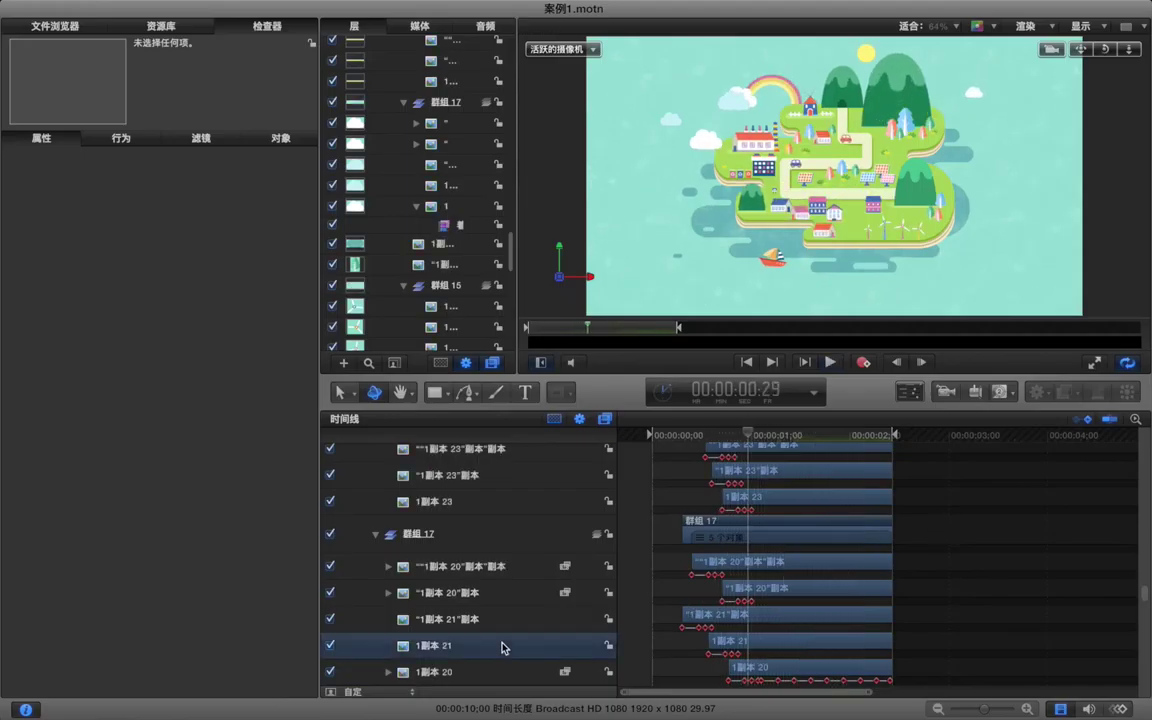
key(Left)
key(Left)
key(Left)
key(Left)
key(Left)
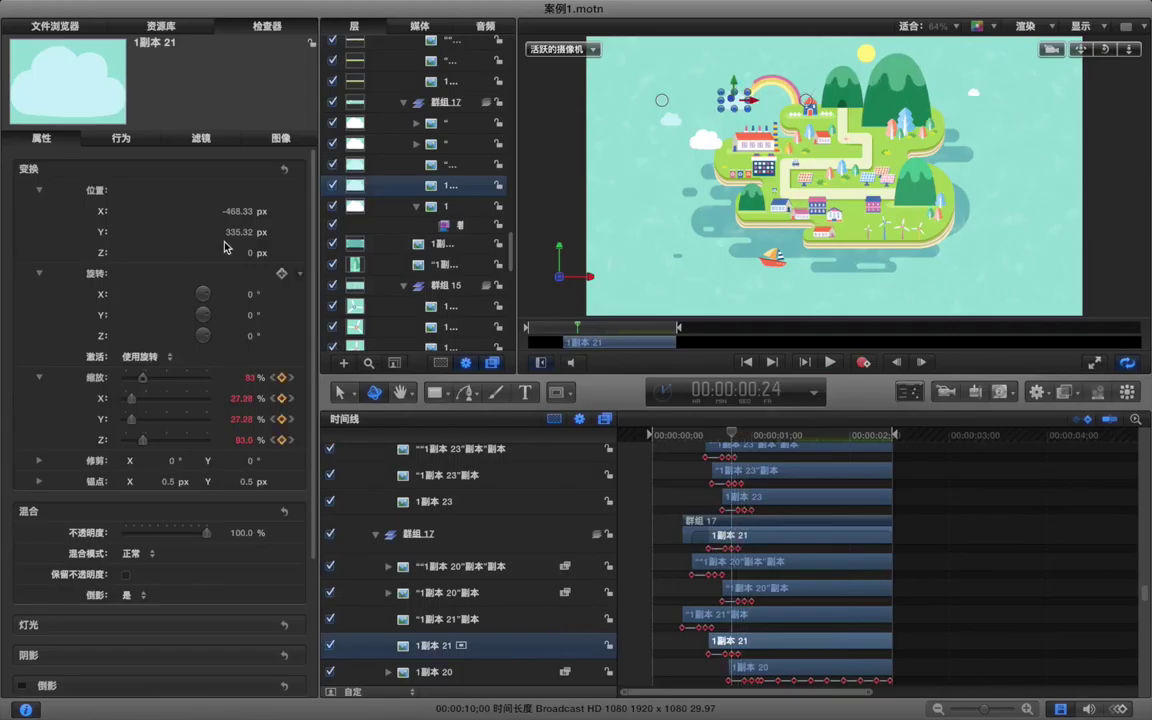
click(282, 191)
- Add further position keyframes to the cloud 1副本 21 about every eight frames, from 00:00:01:03 through 00:00:01:20
key(Right)
key(Right)
key(Right)
key(Right)
key(Right)
key(Right)
key(Right)
key(Right)
key(Right)
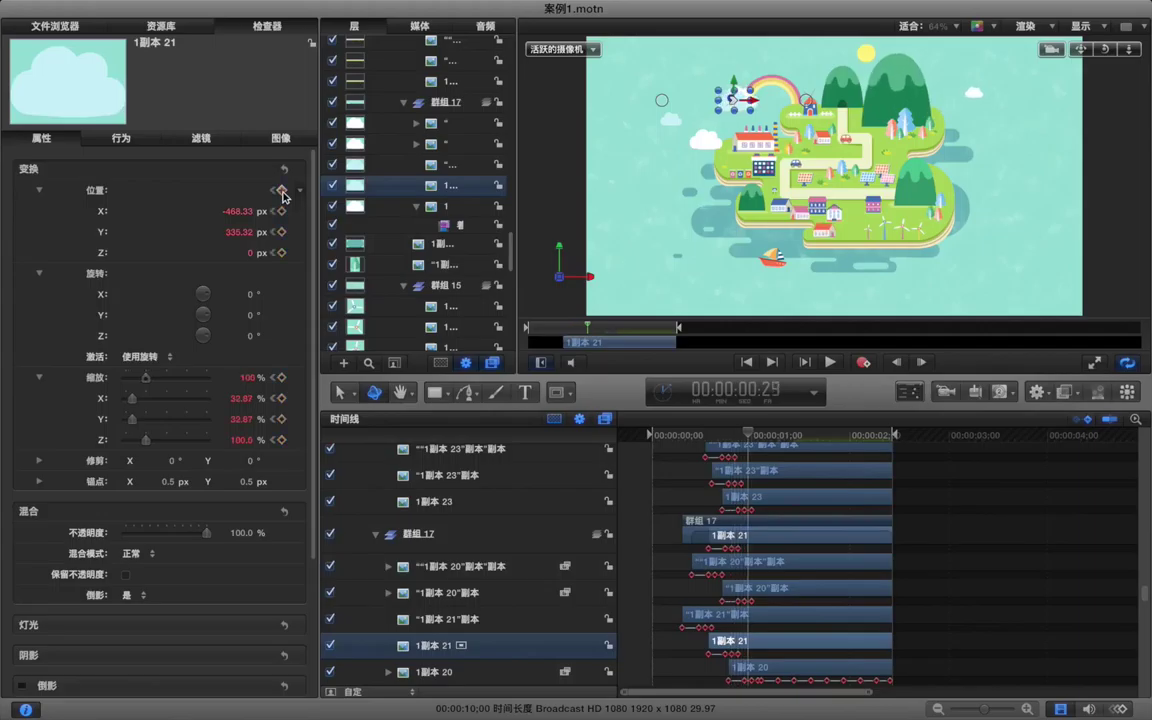
key(Right)
key(Right)
key(Right)
key(Right)
key(Right)
key(Right)
key(Right)
key(Right)
key(Right)
key(Right)
key(Right)
key(Right)
key(Right)
key(Right)
key(Right)
key(Right)
key(Right)
key(Right)
key(Right)
key(Right)
key(Right)
key(Right)
key(Right)
key(Right)
key(Right)
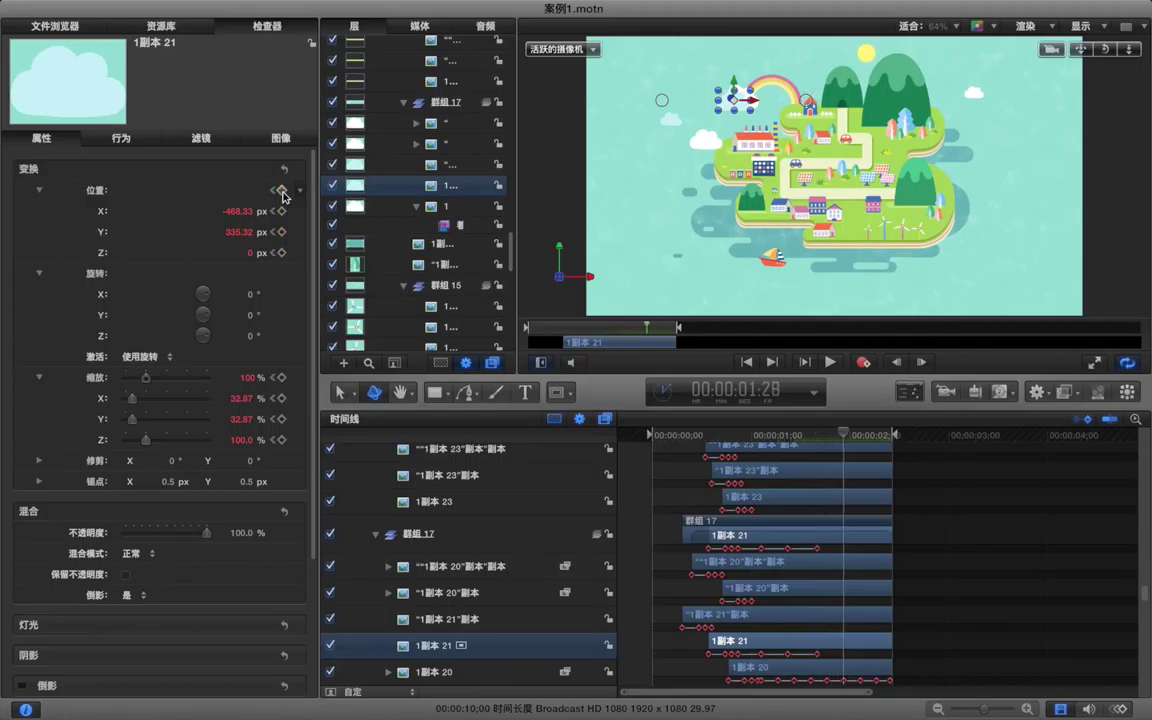
- Continue the position keyframes of the cloud 1副本 21 at 00:00:01:28, 00:00:02:06 and the play range's end at 00:00:02:12
key(Right)
key(Right)
key(Right)
key(Right)
key(Right)
key(Right)
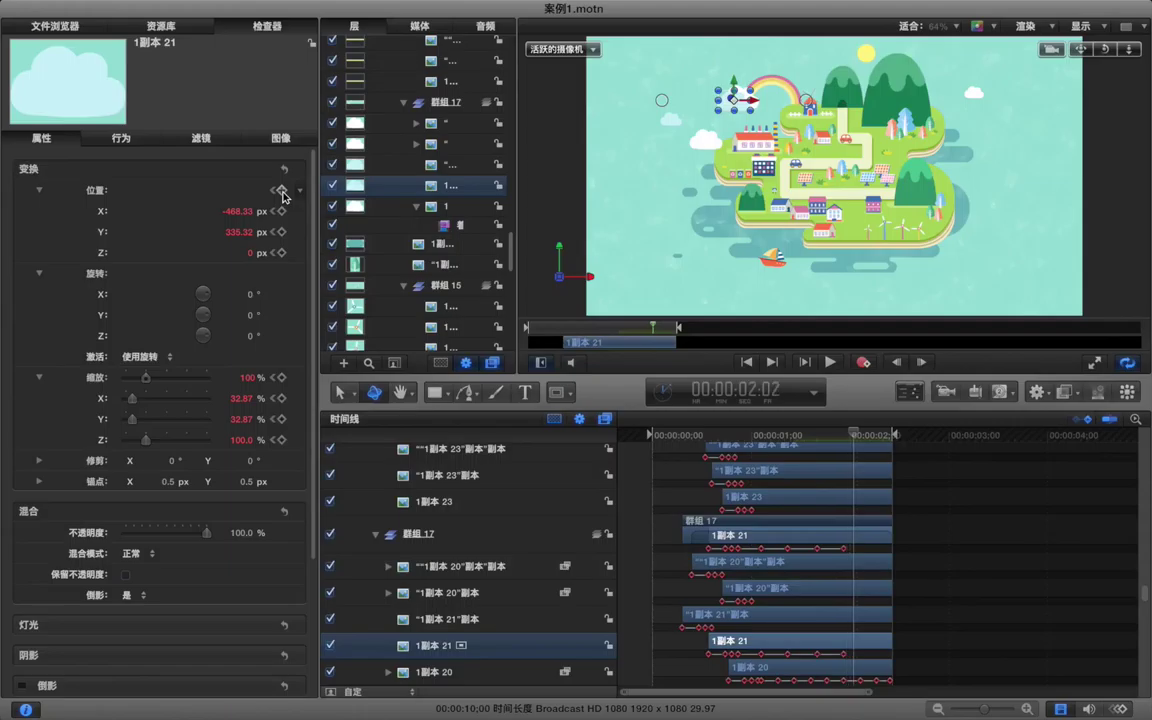
key(Right)
click(282, 191)
key(Right)
key(Right)
key(Right)
key(Right)
key(Right)
key(Right)
key(Right)
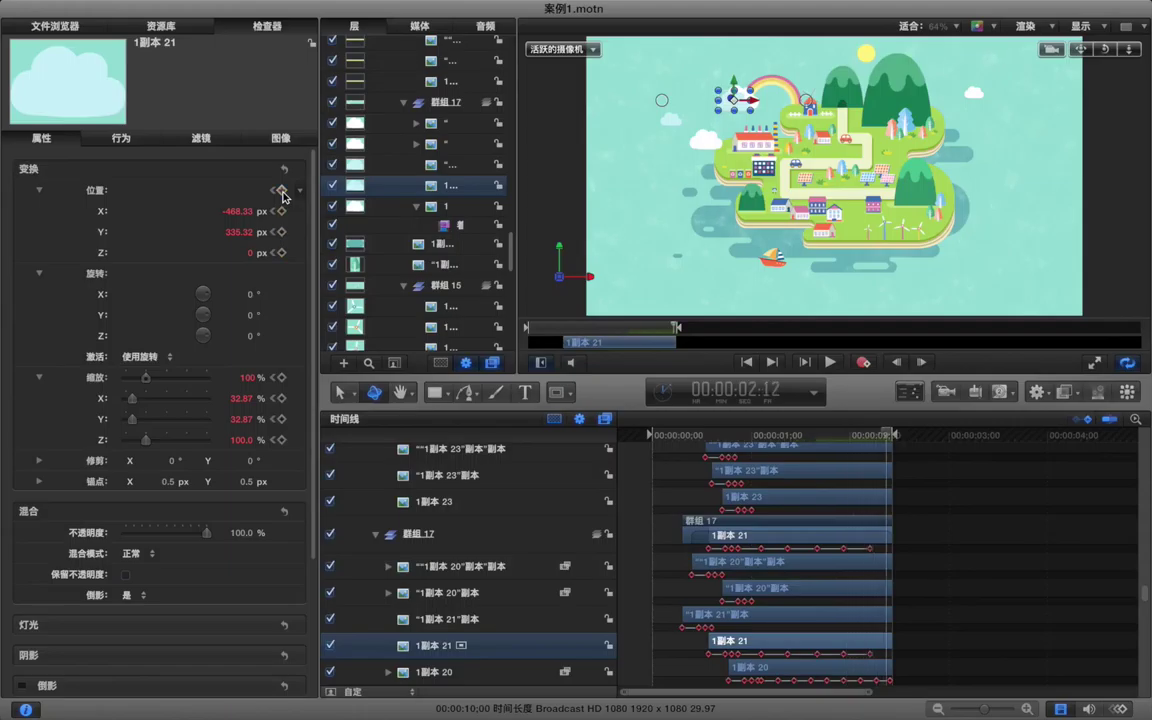
click(284, 195)
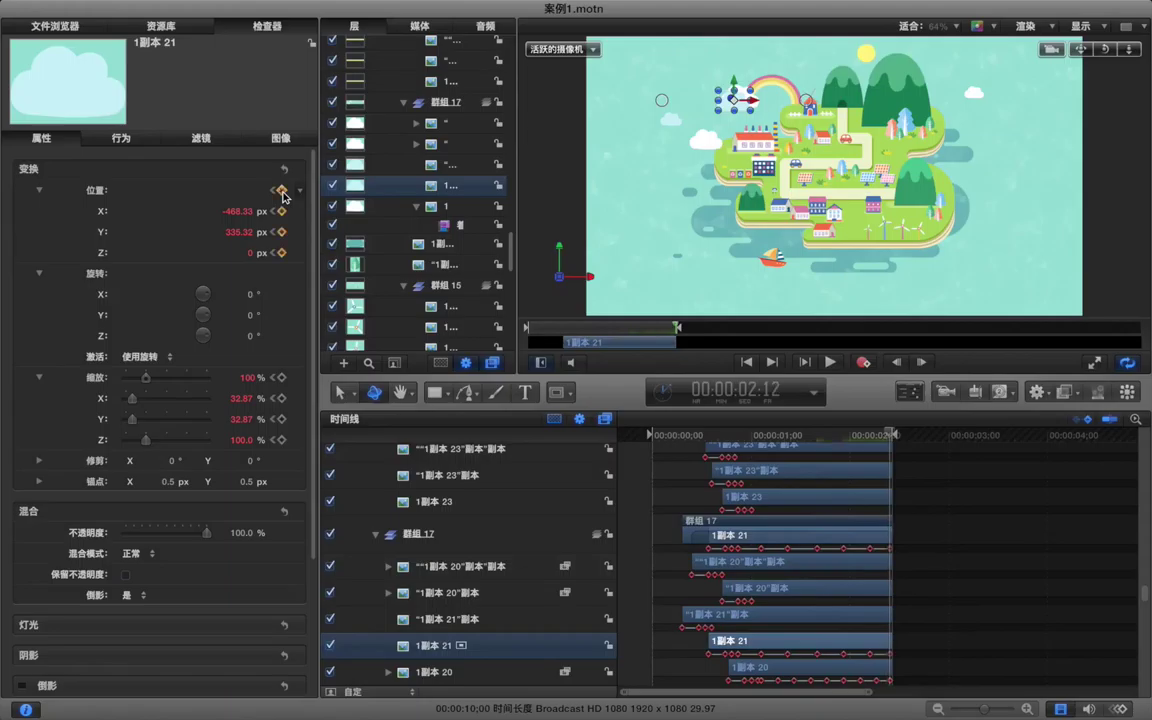
- Raise the Y position of the cloud 1副本 21 at its 00:00:02:06 keyframe
key(Left)
key(Left)
key(Left)
key(Left)
key(Left)
key(Left)
drag(238, 235, 272, 229)
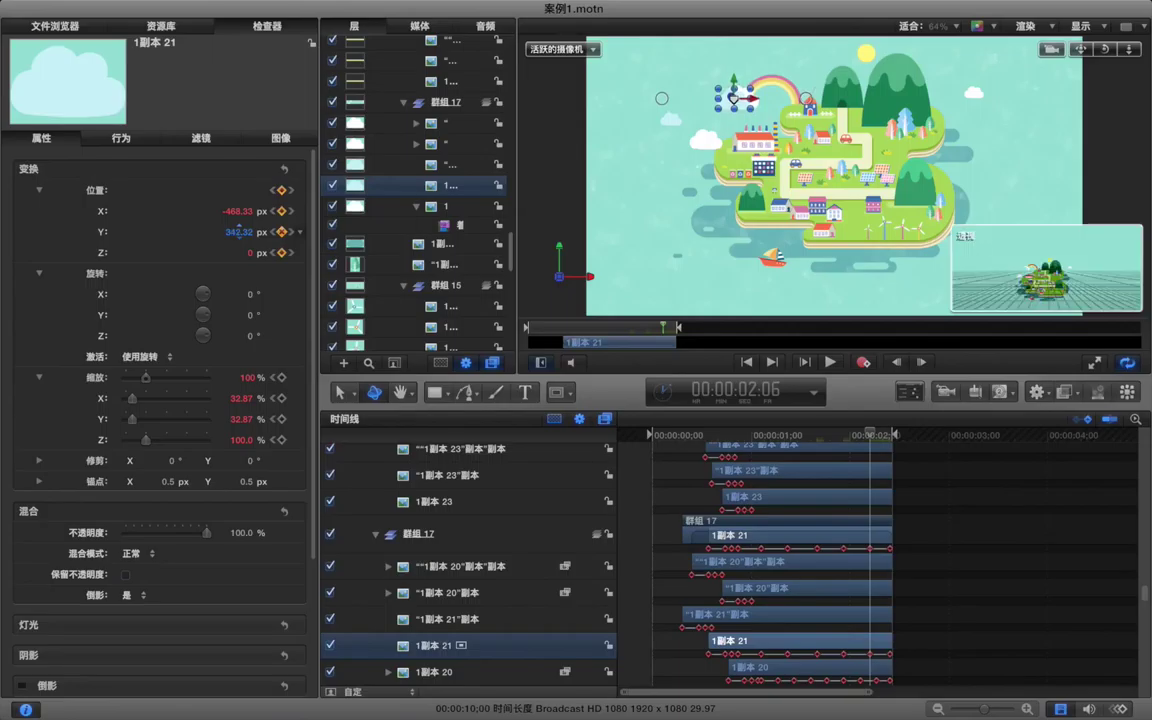
- Set the Y position of the cloud 1副本 21 to 342.32 px at 00:00:01:20 and raise it at 00:00:01:03
click(273, 232)
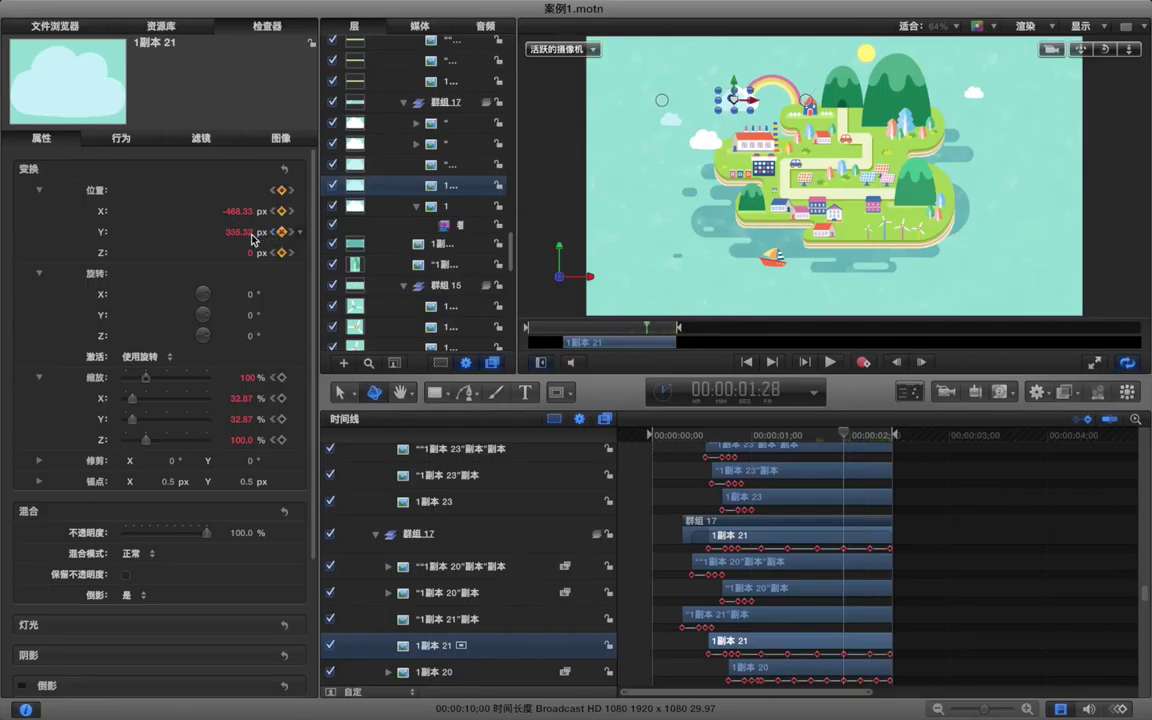
drag(239, 232, 250, 234)
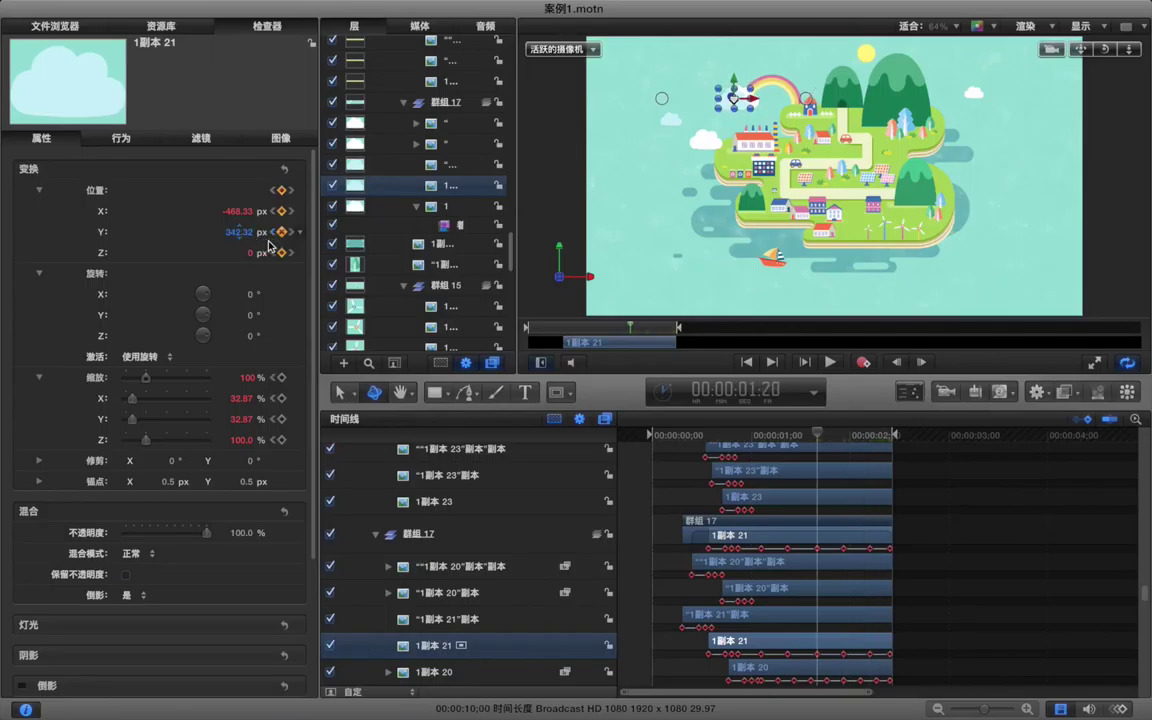
click(273, 233)
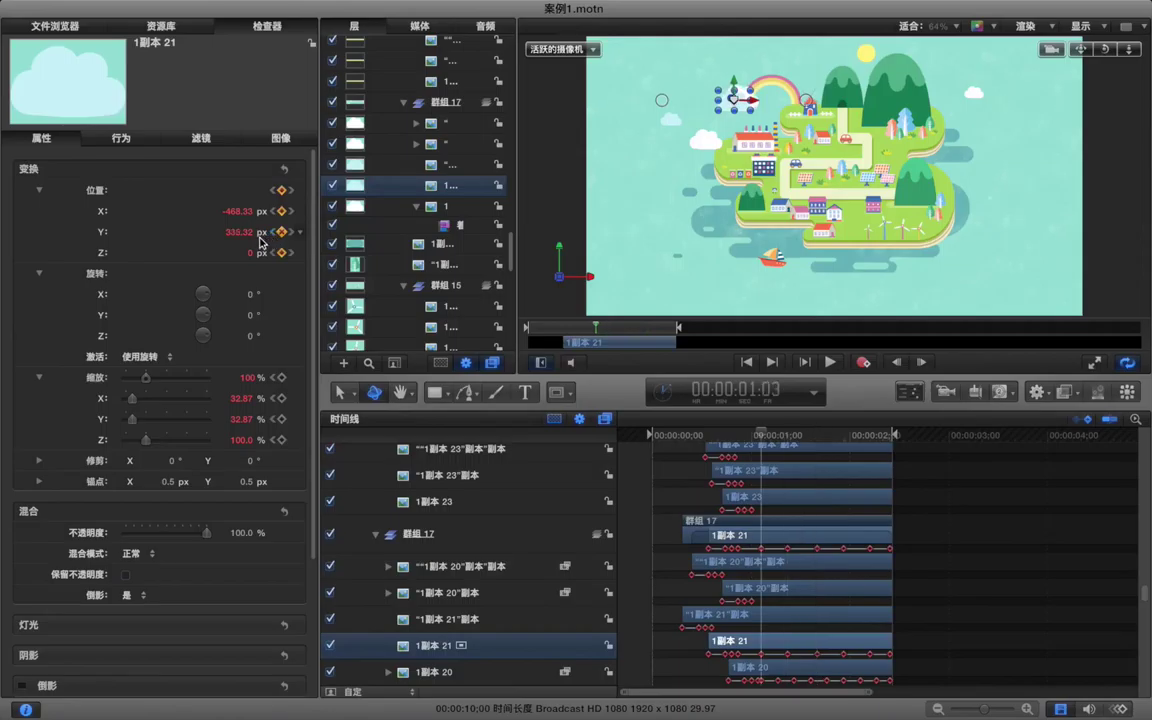
drag(245, 234, 268, 240)
click(272, 233)
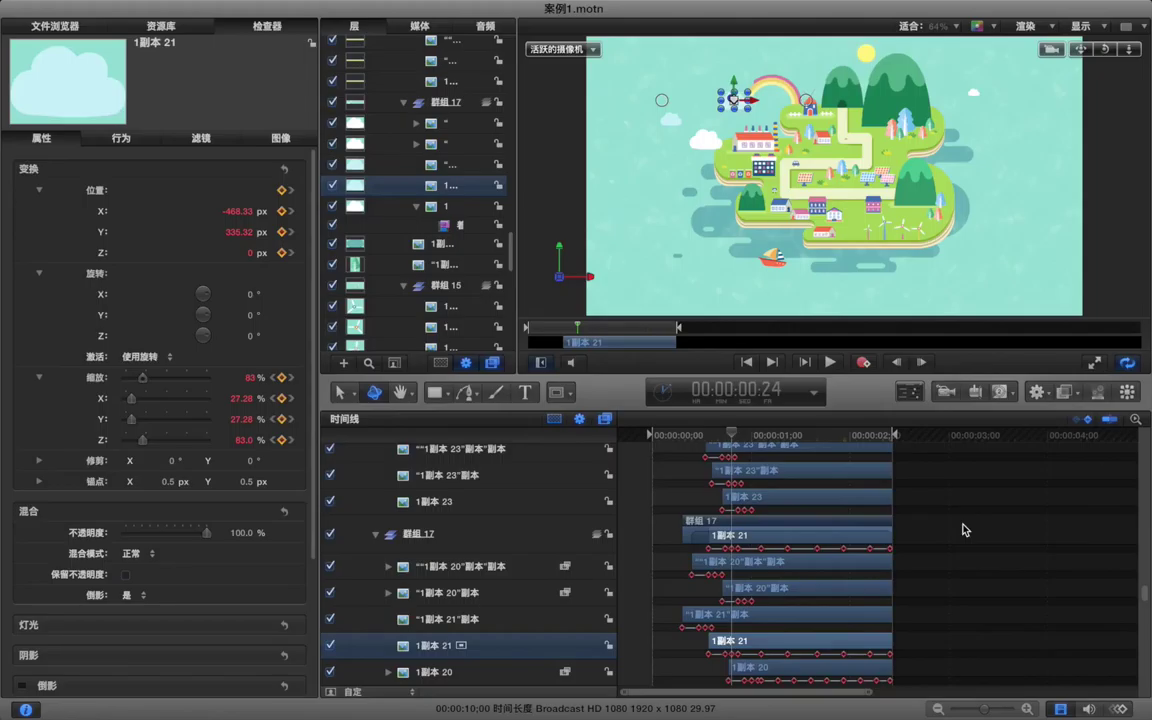
- Add position keyframes to the cloud layer "1副本 21"副本 from 00:00:00:16, about every ten frames up to the play range's end
click(490, 618)
key(space)
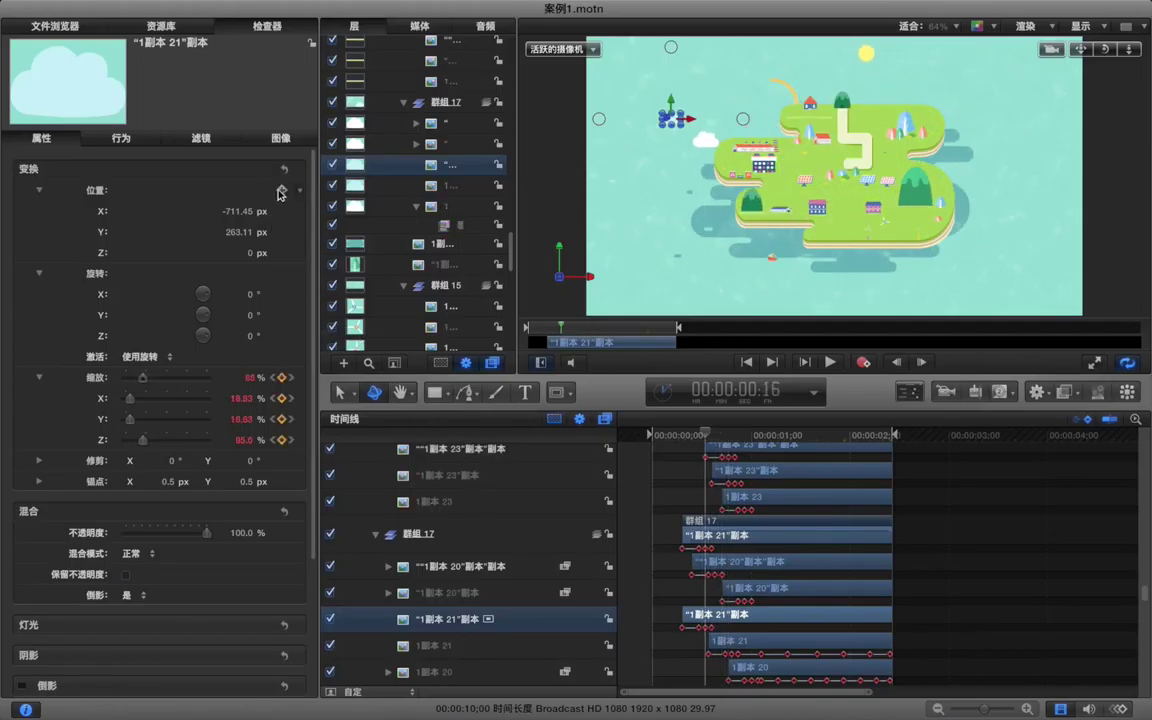
click(281, 190)
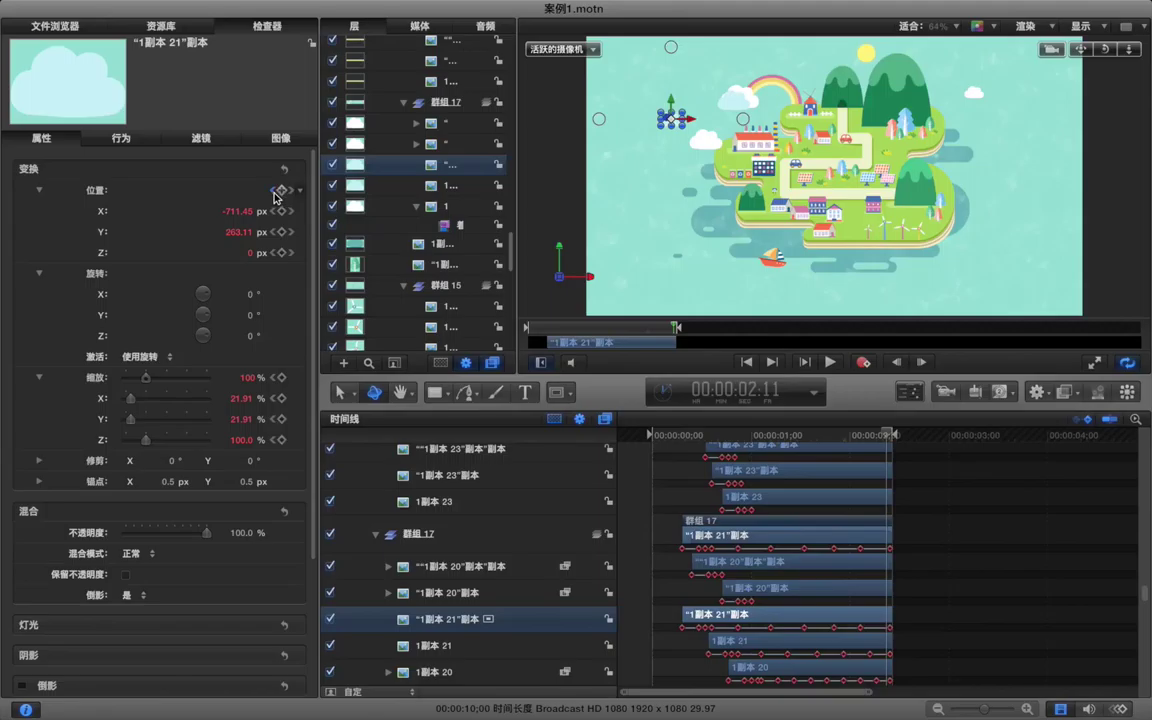
- Lower the Y position of the cloud "1副本 21"副本 at its 00:00:02:03 keyframe and set it to 257.11 px at 00:00:01:16
click(274, 192)
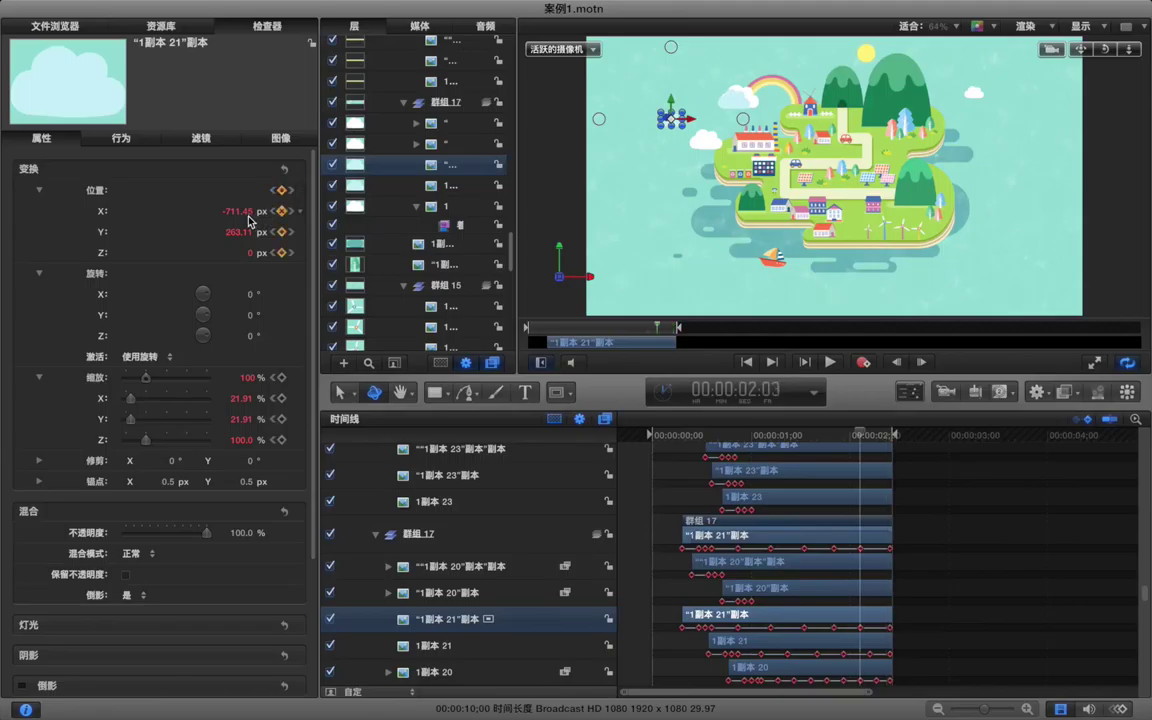
drag(239, 234, 231, 233)
click(273, 212)
click(273, 212)
drag(239, 234, 240, 236)
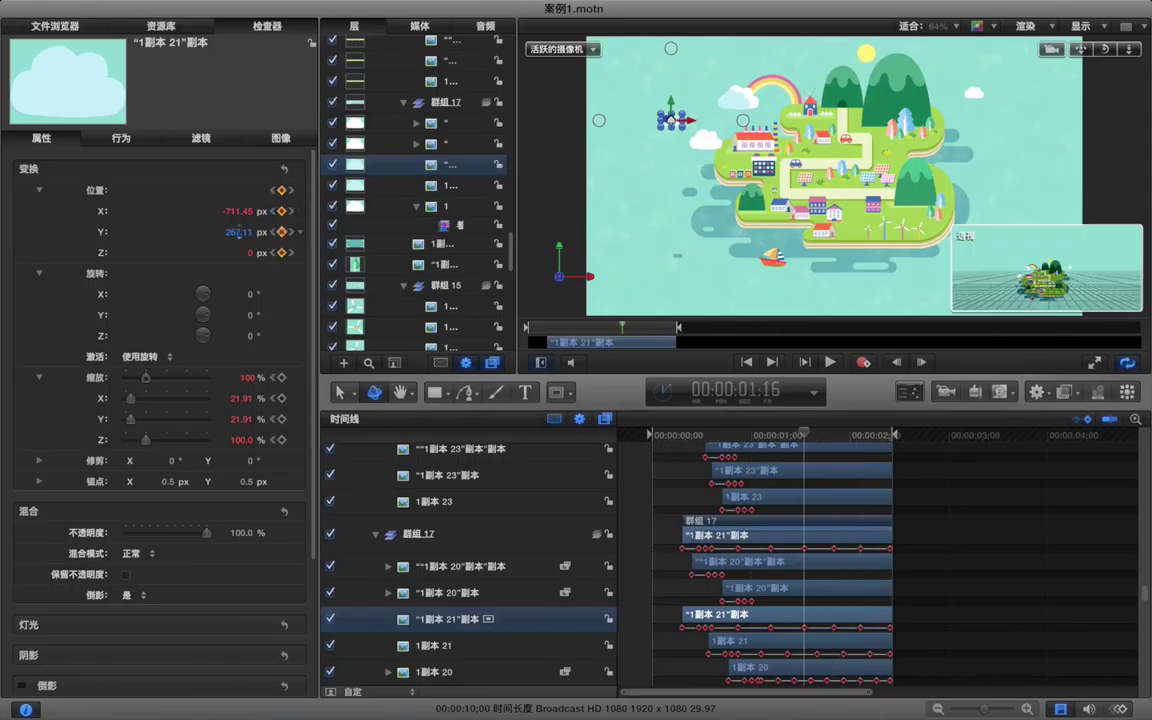
- Set the Y position of the cloud "1副本 21"副本 to 255.11 px at 00:00:00:26, deselect it, and replay the animation
click(275, 213)
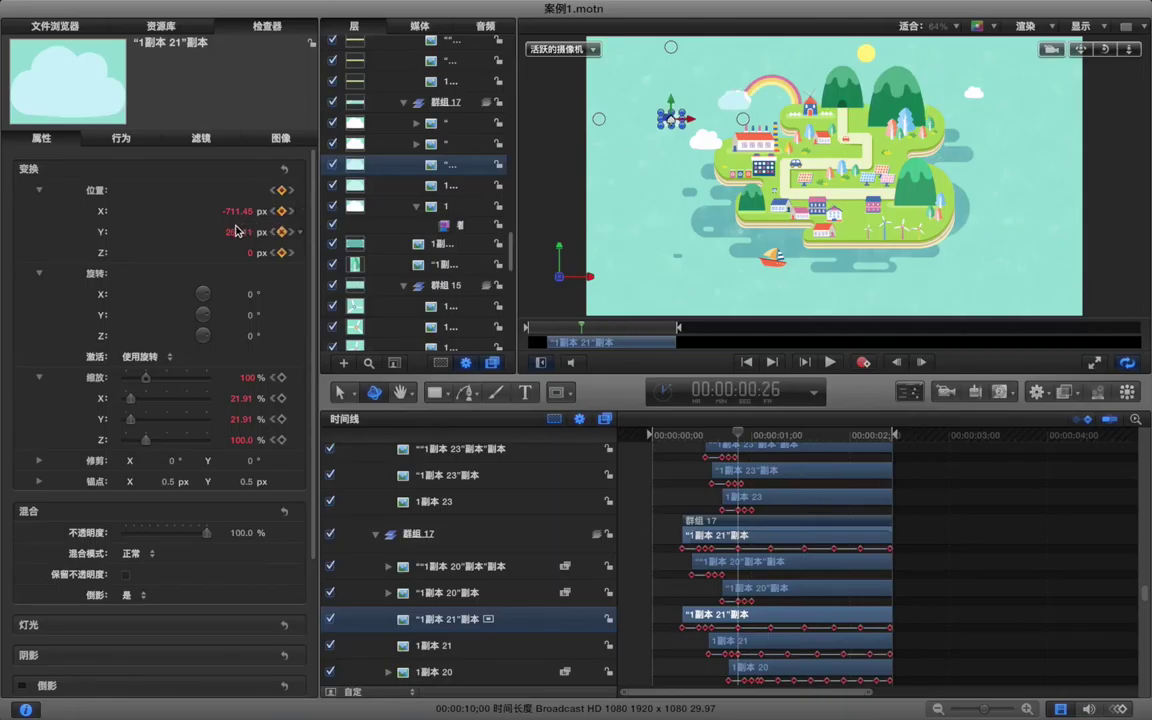
drag(239, 232, 239, 234)
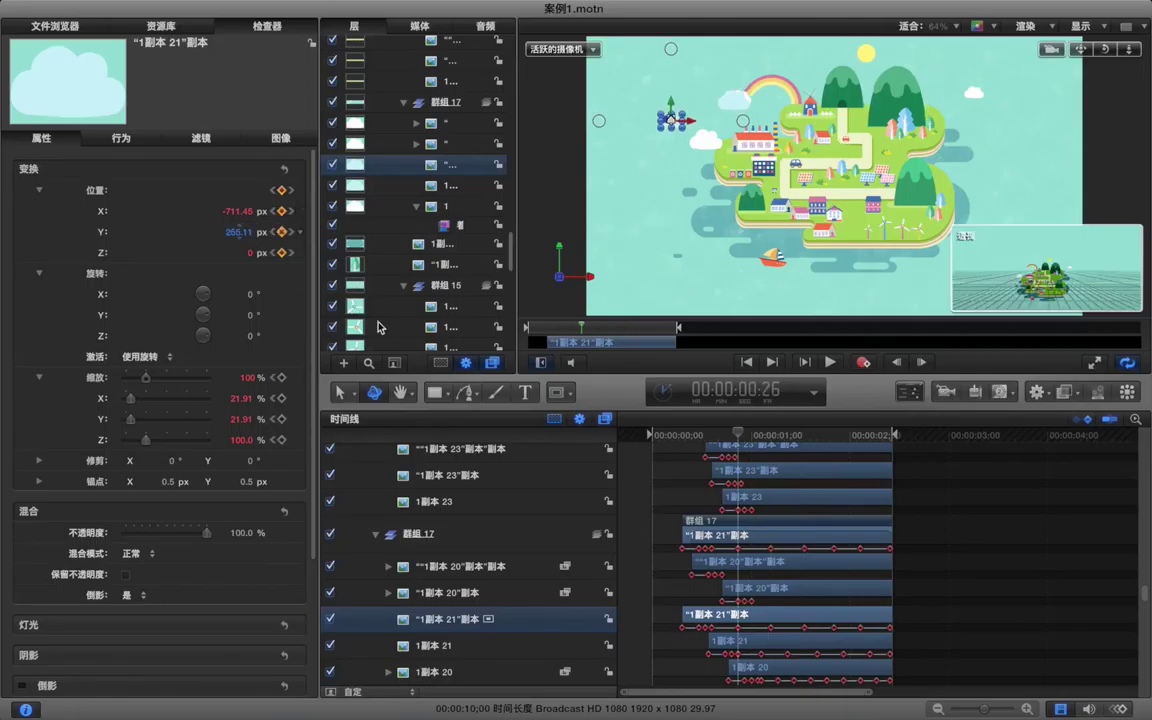
click(691, 484)
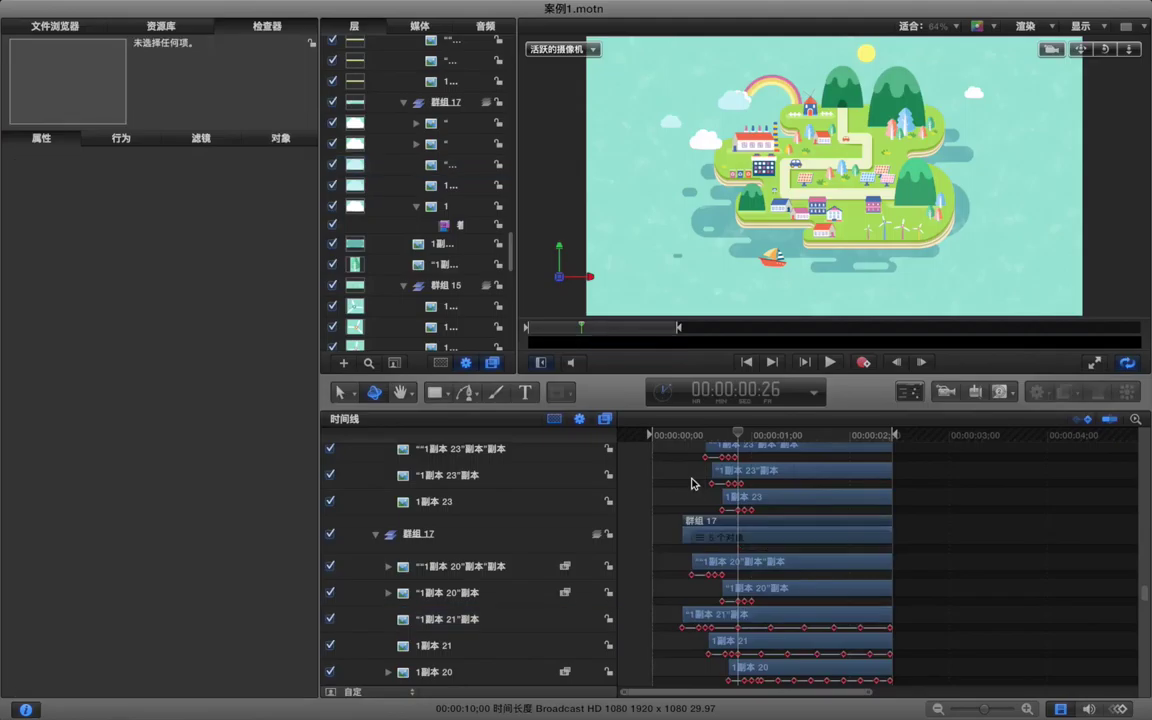
key(space)
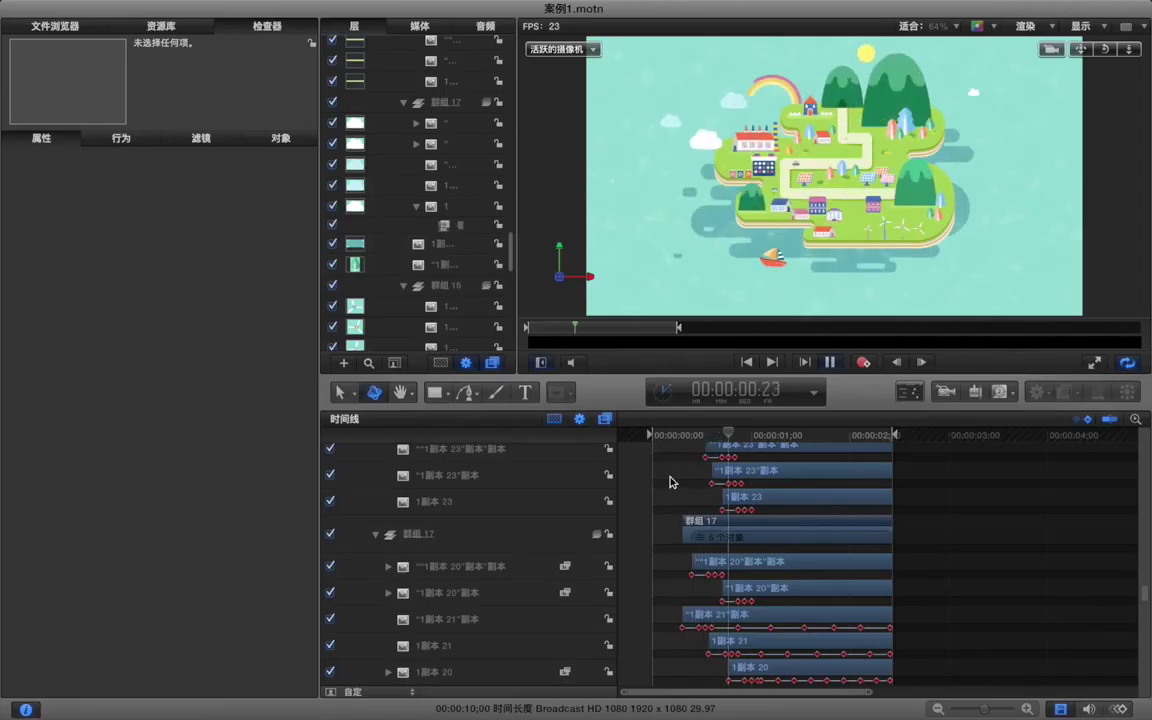
key(space)
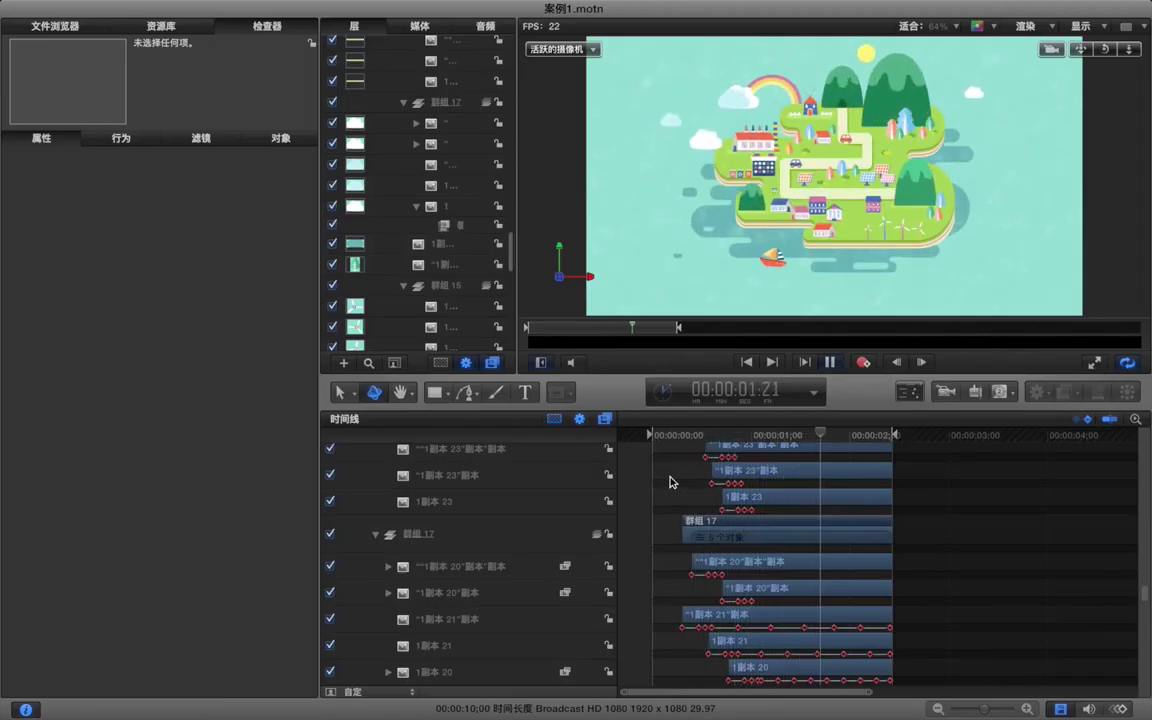